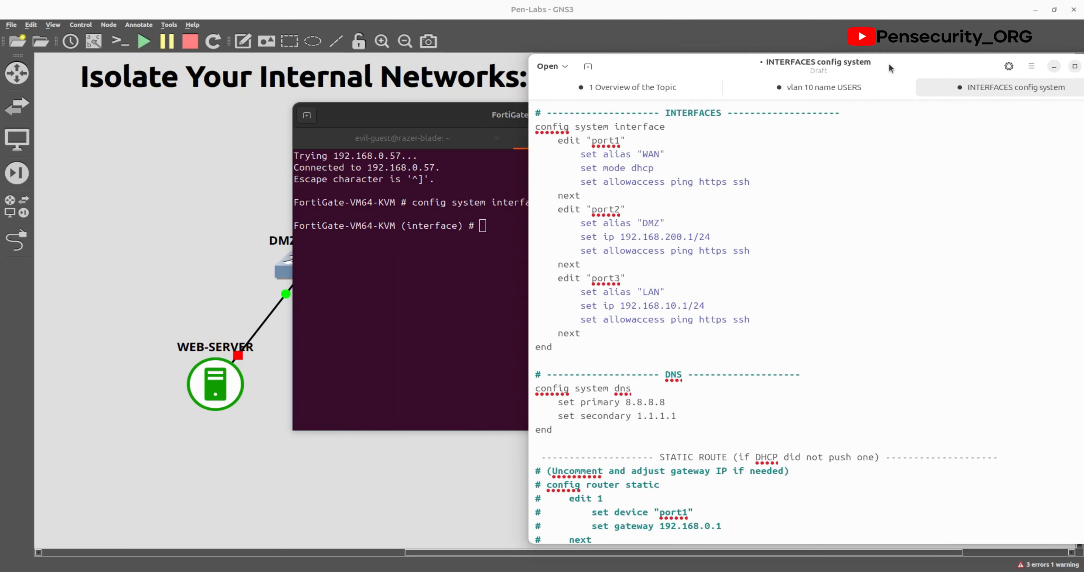
Step: Switch to the 'vlan 10 name USERS' notes document in the Text Editor
click(900, 87)
Step: Discard the VLAN notes and copy the port2 and port3 interface settings from the script
click(903, 87)
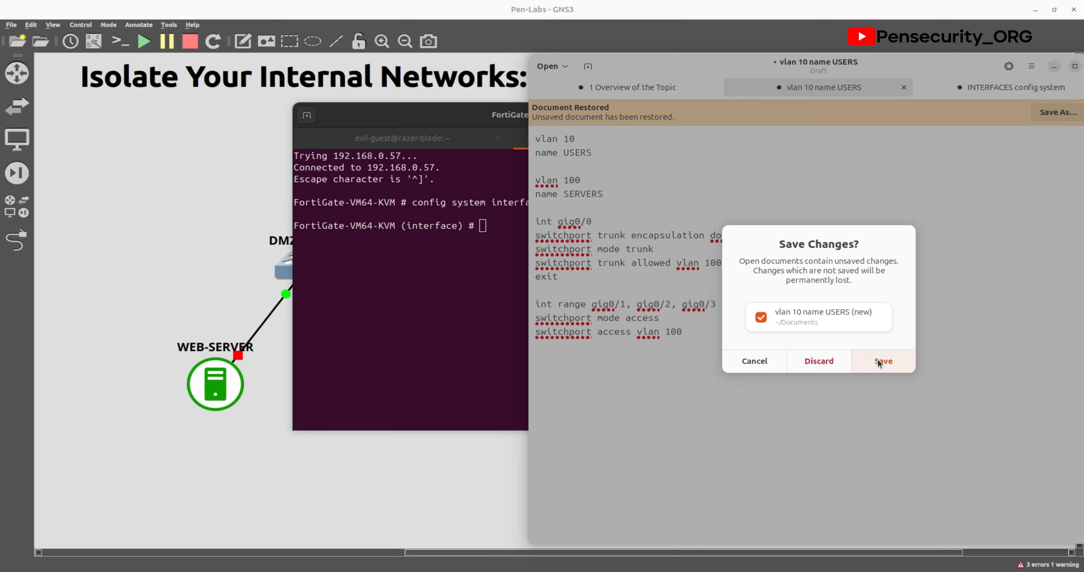
click(833, 367)
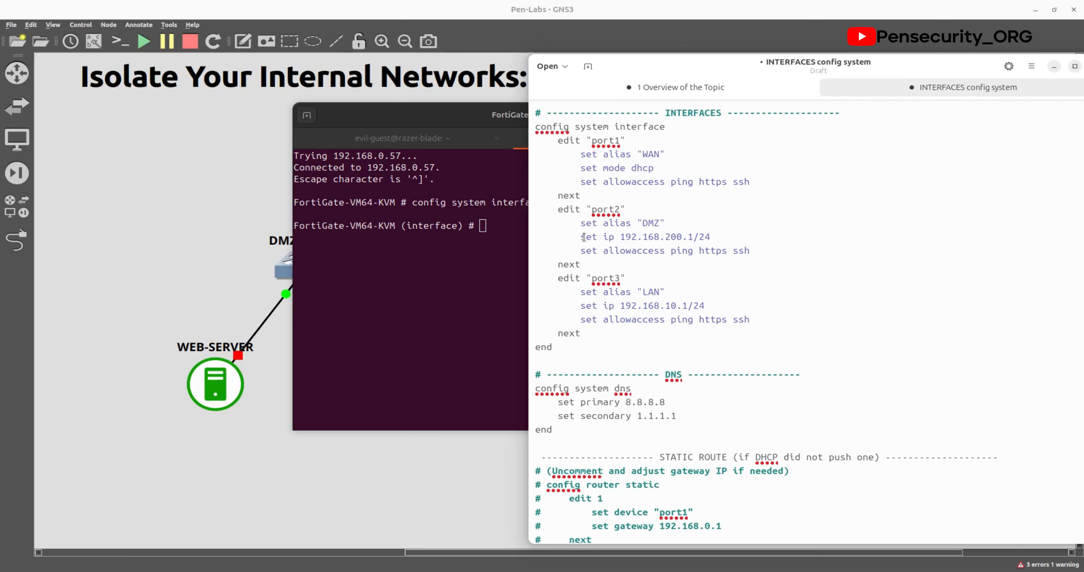
drag(559, 209, 634, 359)
right_click(634, 360)
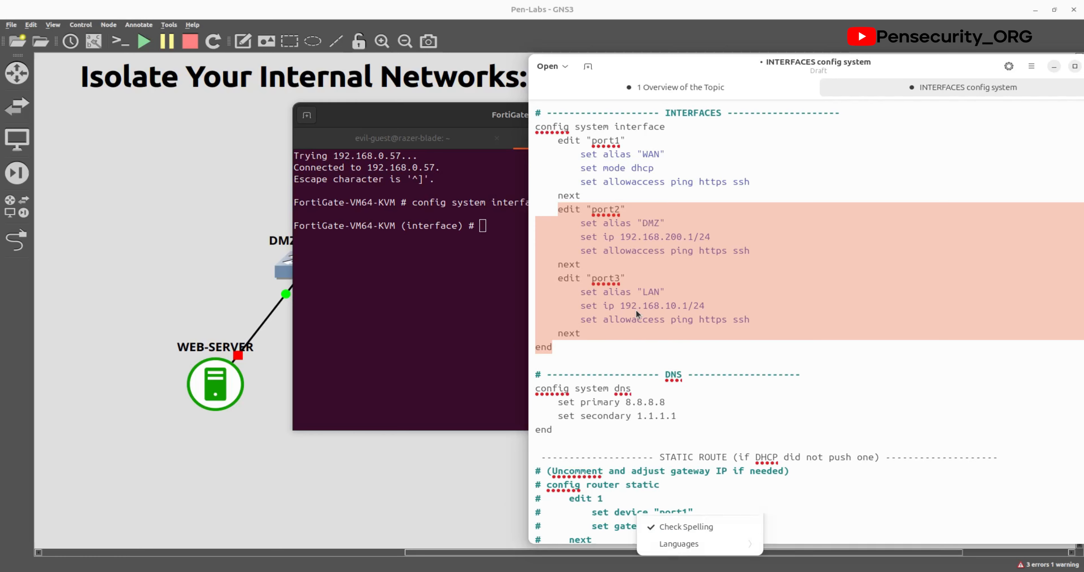
click(673, 340)
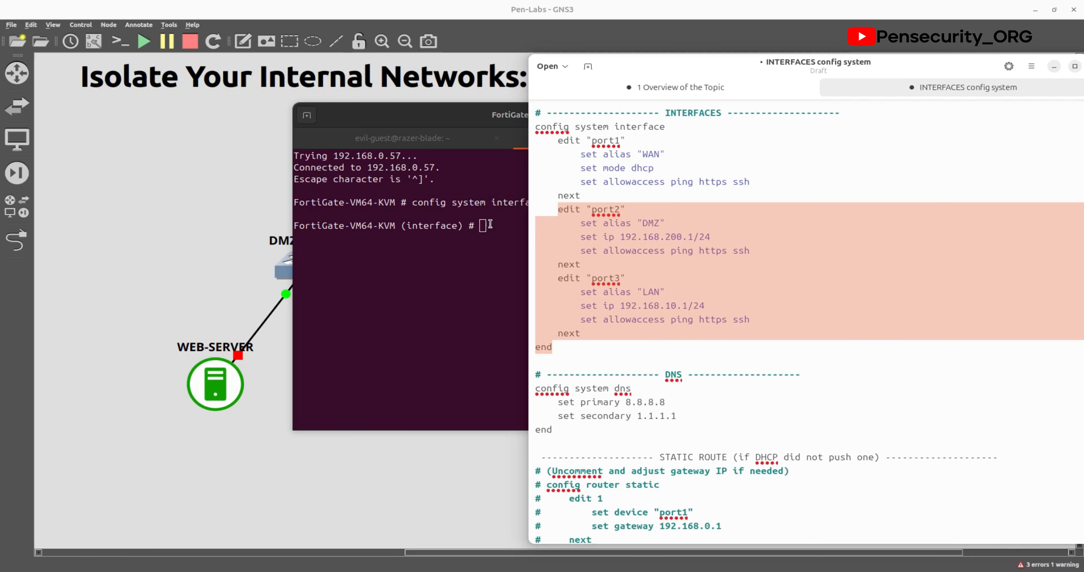
Step: Paste and commit port2 as DMZ 192.168.200.1/24 and port3 as LAN 192.168.10.1/24 on the FortiGate
click(493, 225)
right_click(493, 225)
click(526, 264)
click(1054, 67)
key(Return)
key(Return)
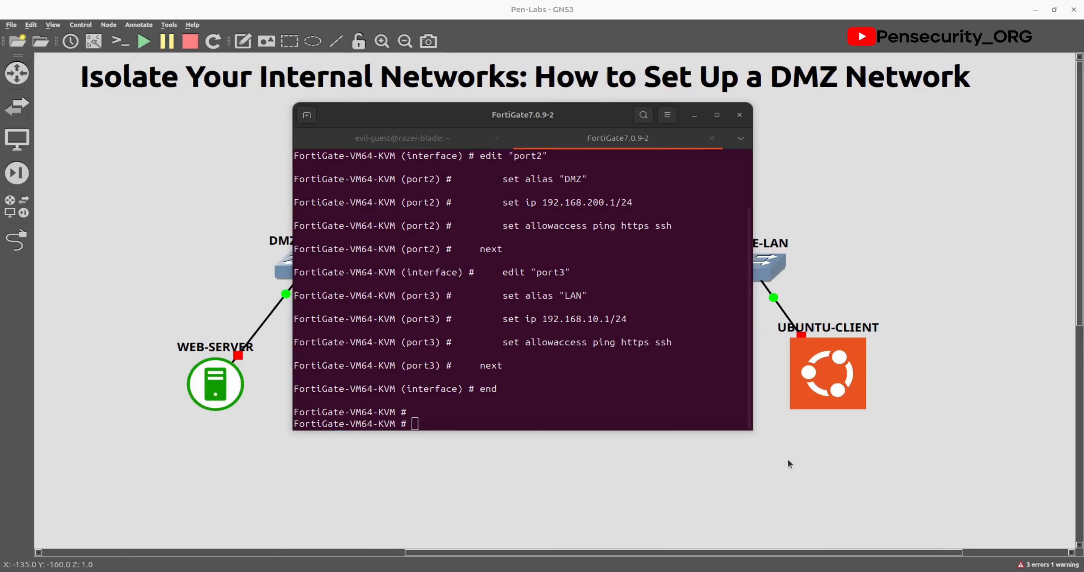
Step: Paste the config system dns block setting 8.8.8.8 primary and 1.1.1.1 secondary into the FortiGate
click(447, 424)
right_click(447, 424)
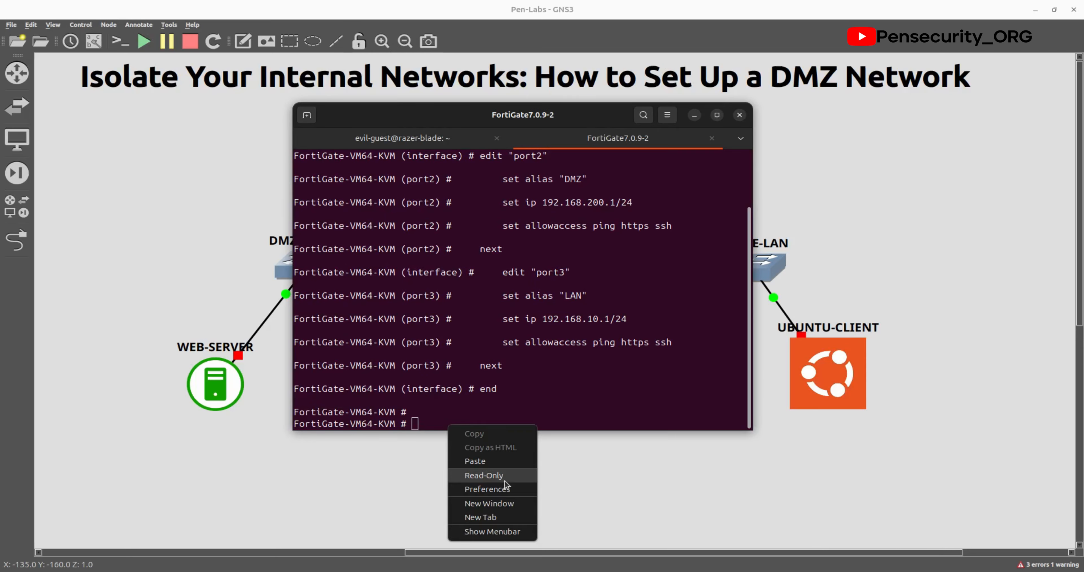
click(494, 458)
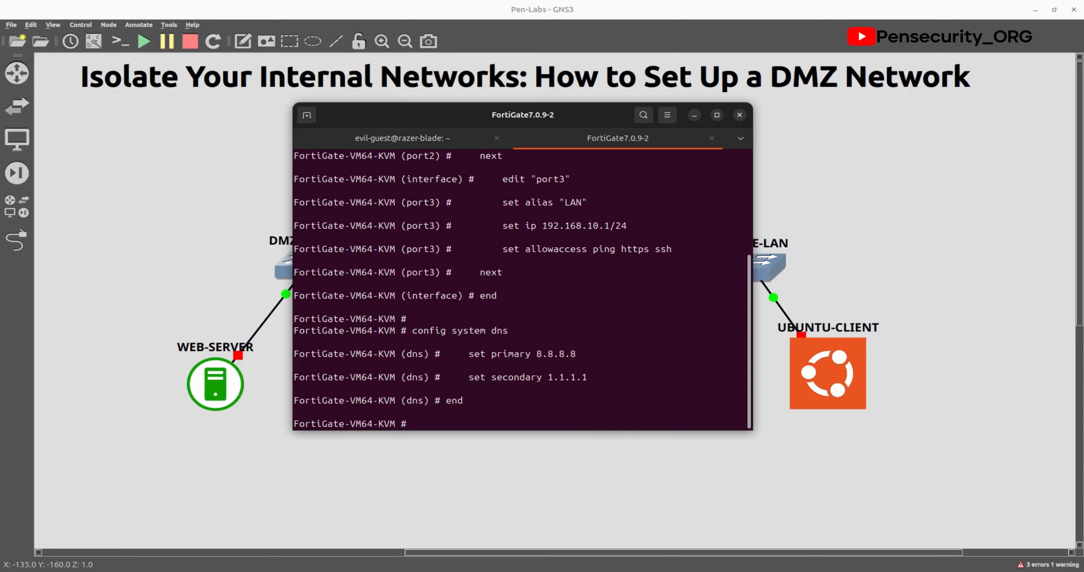
drag(0, 84, 800, 56)
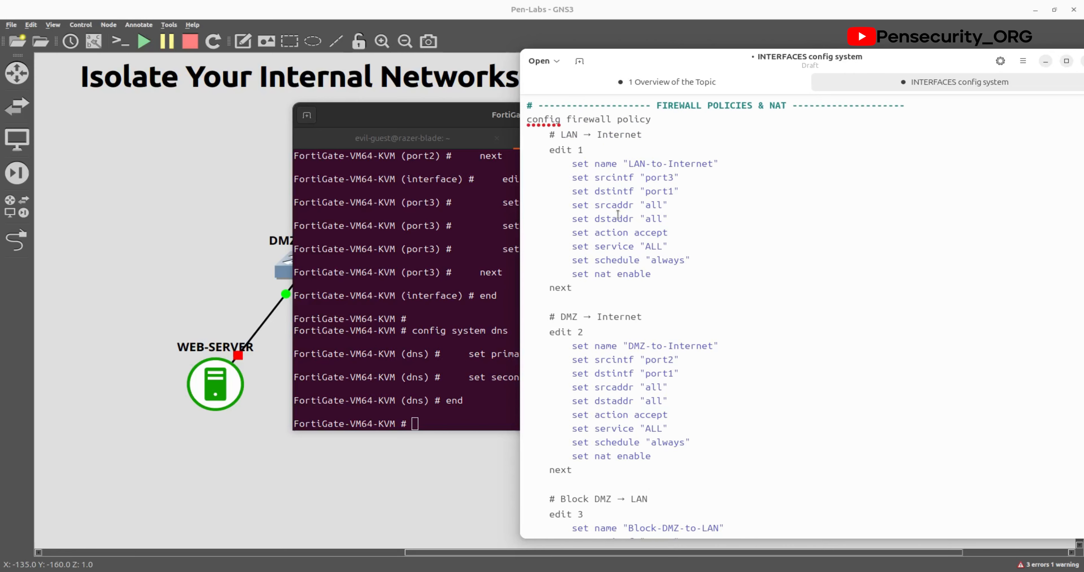
Step: Select the configuration block in the config script
scroll(638, 290, up, 1)
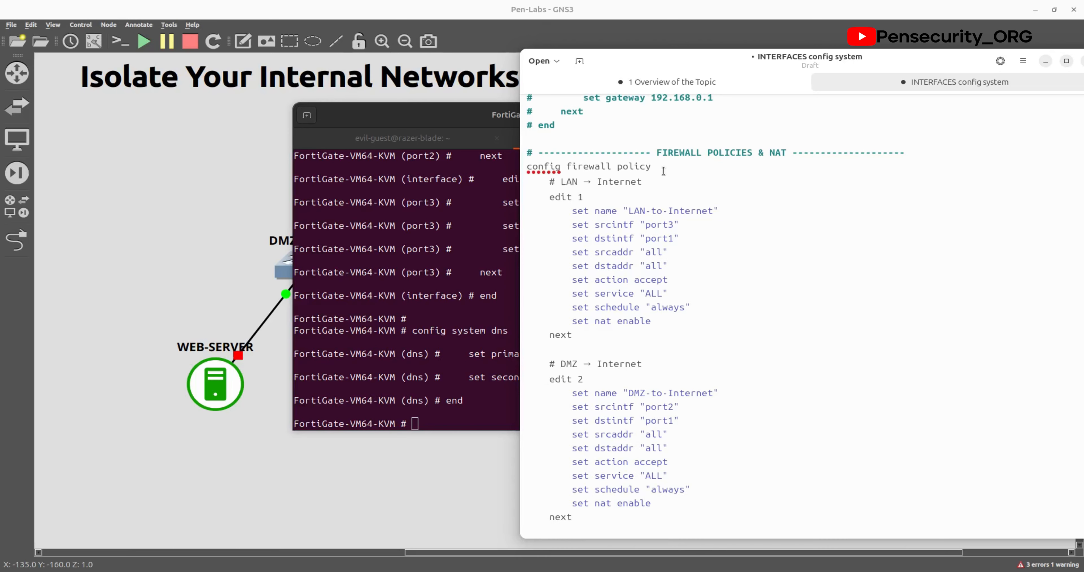
drag(663, 168, 507, 162)
click(661, 318)
scroll(648, 377, down, 5)
scroll(691, 370, down, 2)
drag(599, 479, 520, 166)
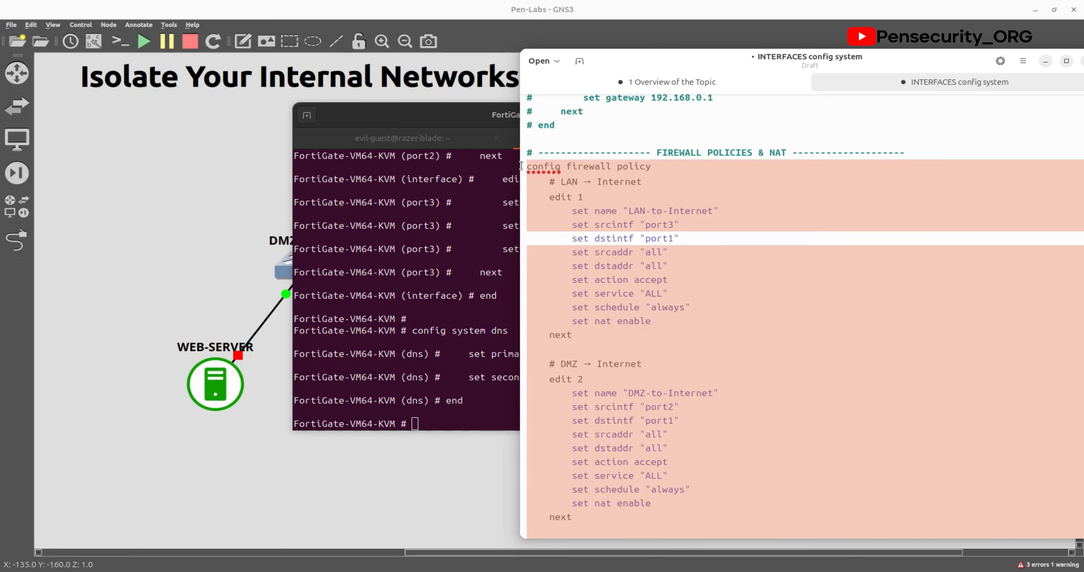
Step: Paste and run the copied DNS commands in the FortiGate console, then bring the script window forward
key(alt+Tab)
key(ctrl+shift+v)
key(Return)
key(Return)
key(Return)
key(alt+Tab)
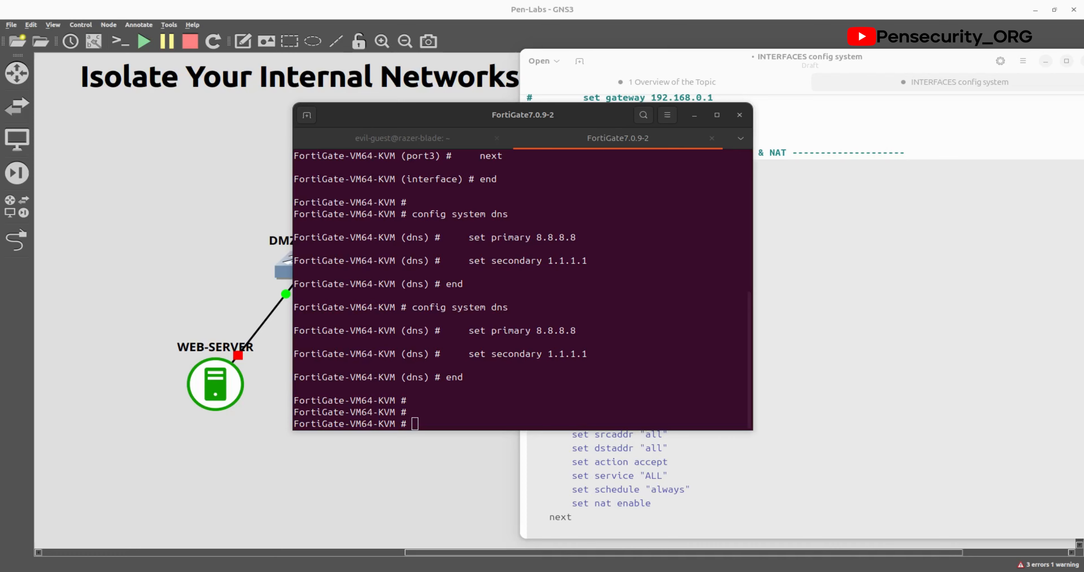
click(480, 425)
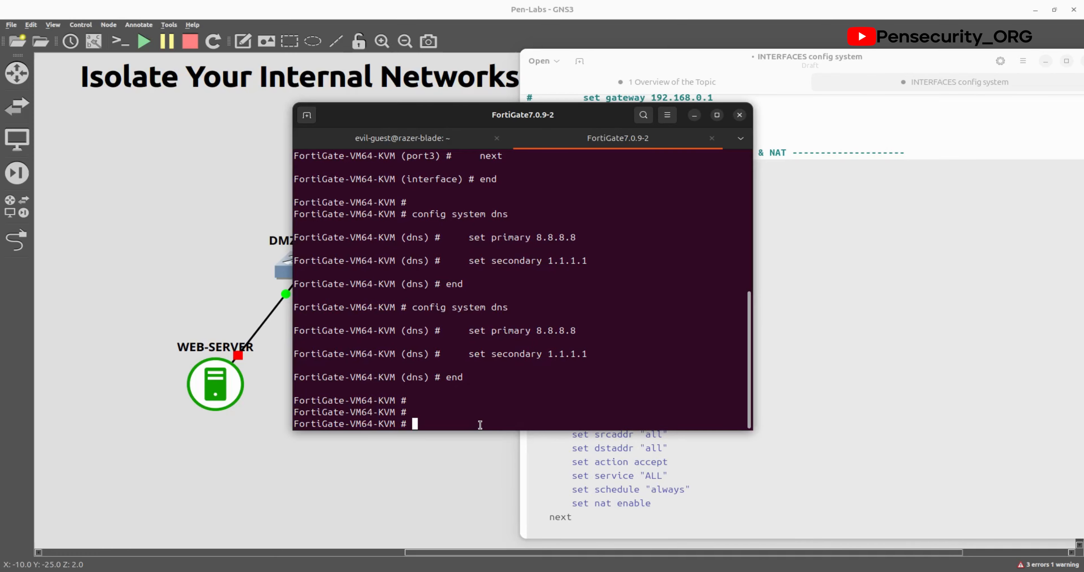
click(924, 72)
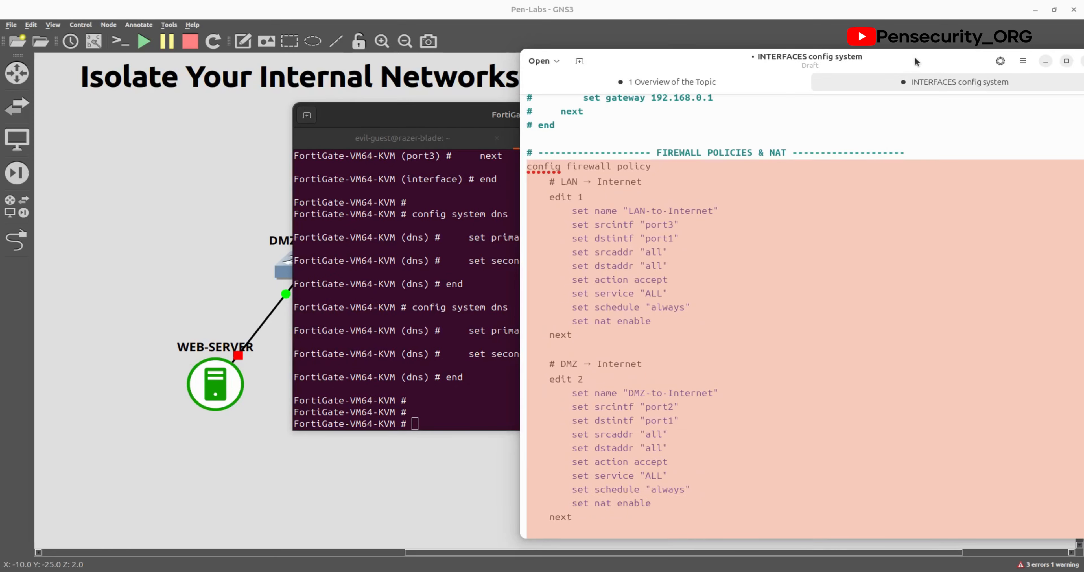
drag(915, 56, 781, 85)
Step: Discard both unsaved documents and check the static routing table for the default route via 192.168.0.1
click(954, 89)
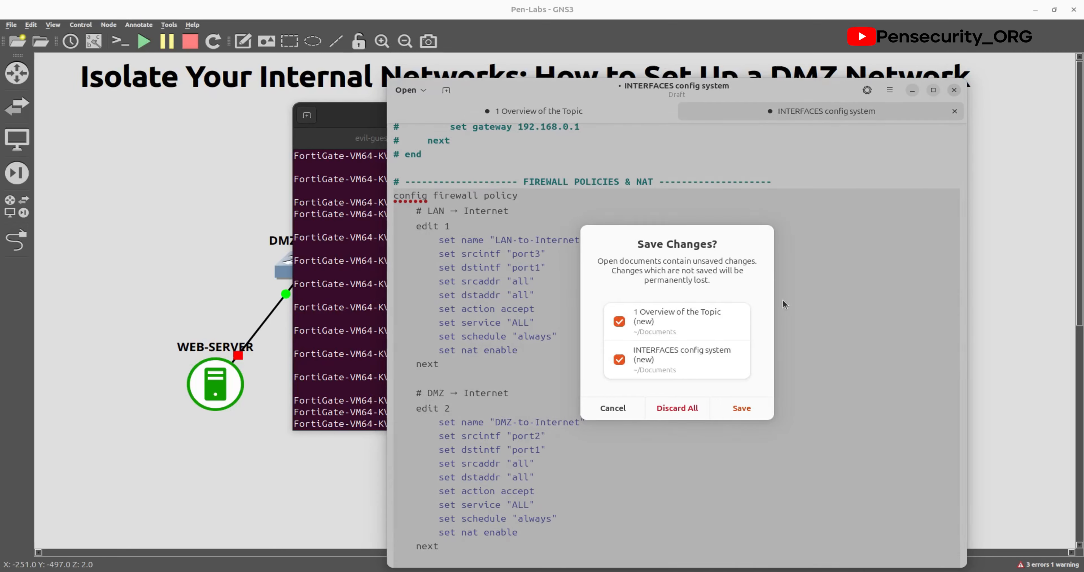
click(693, 406)
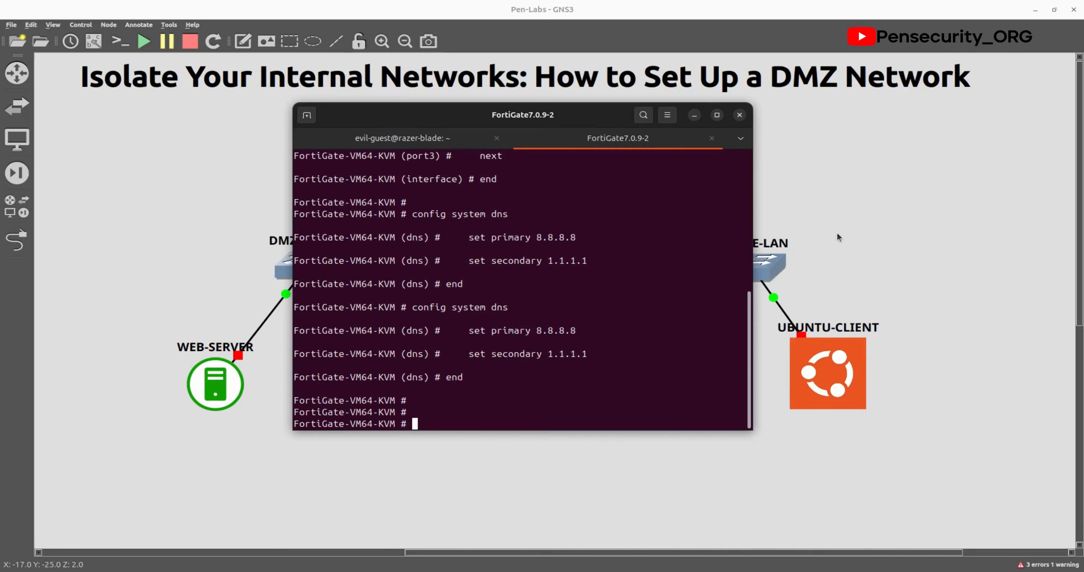
right_click(488, 415)
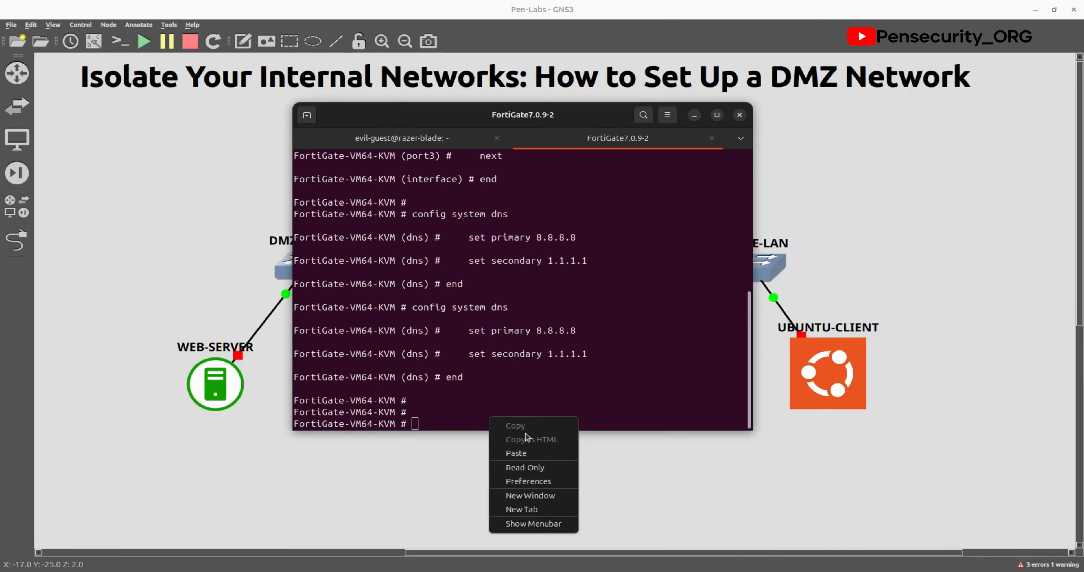
click(532, 452)
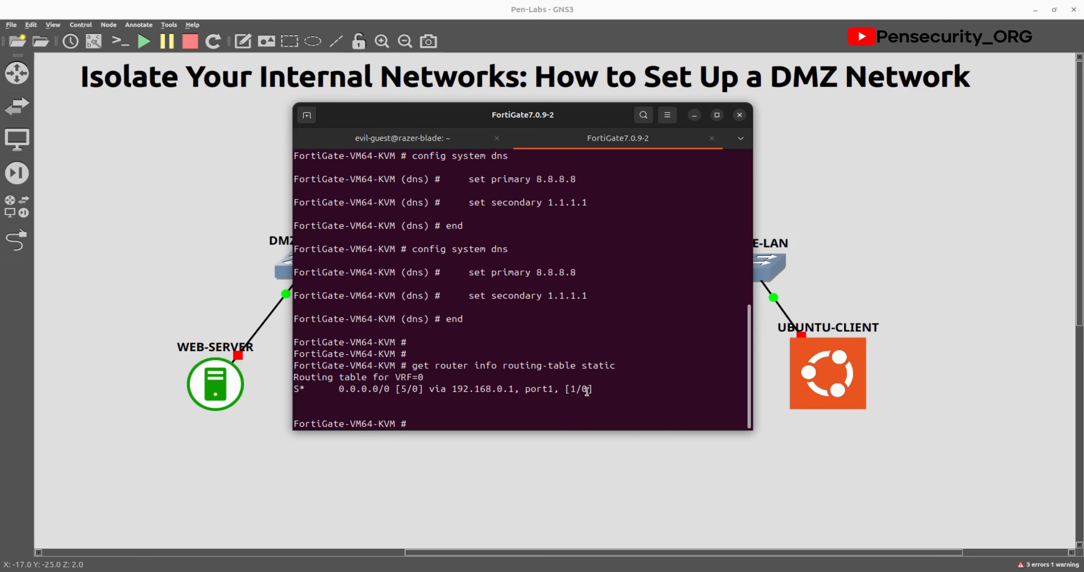
drag(609, 384, 295, 380)
click(466, 395)
Step: Ping 8.8.8.8 from the FortiGate and confirm 0% packet loss
text(pin)
key(BackSpace)
key(BackSpace)
key(BackSpace)
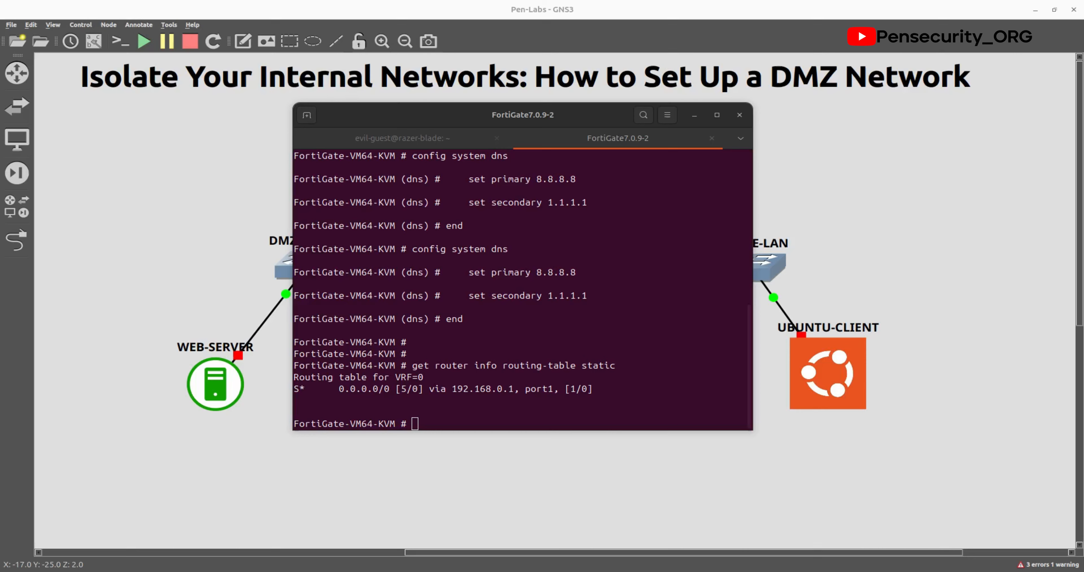
right_click(427, 419)
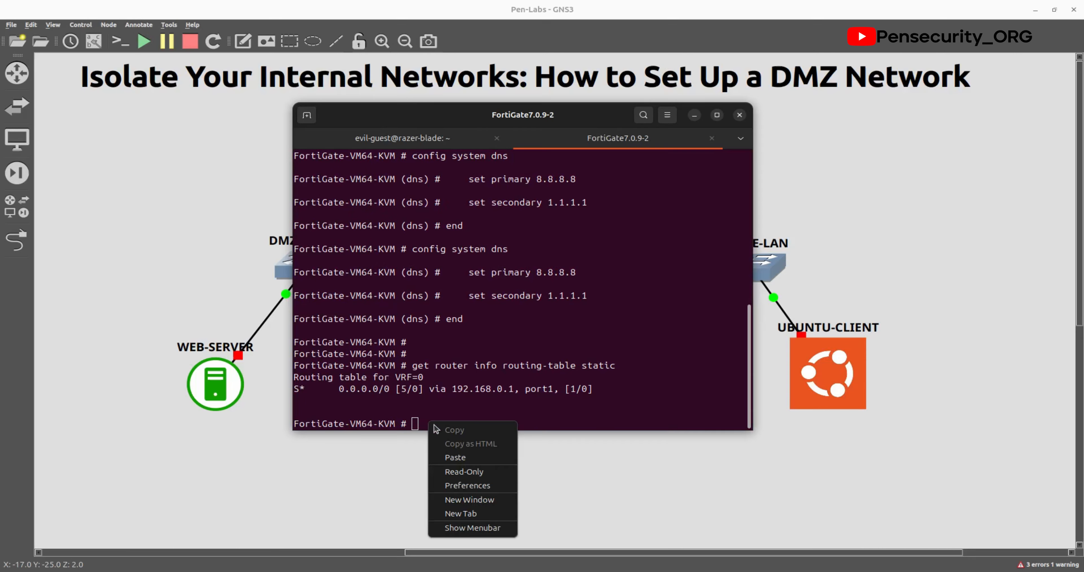
click(454, 458)
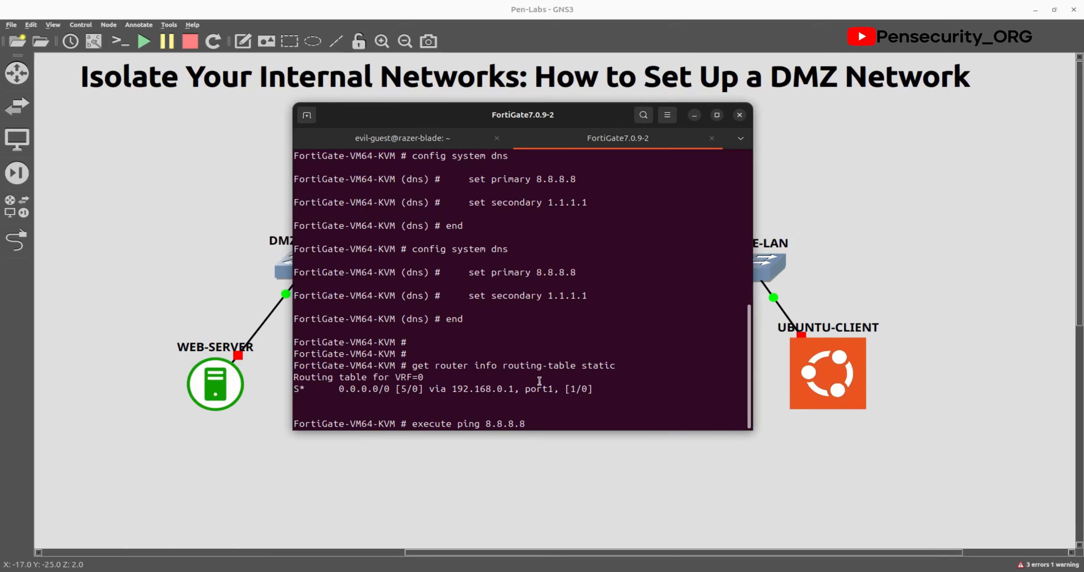
key(Return)
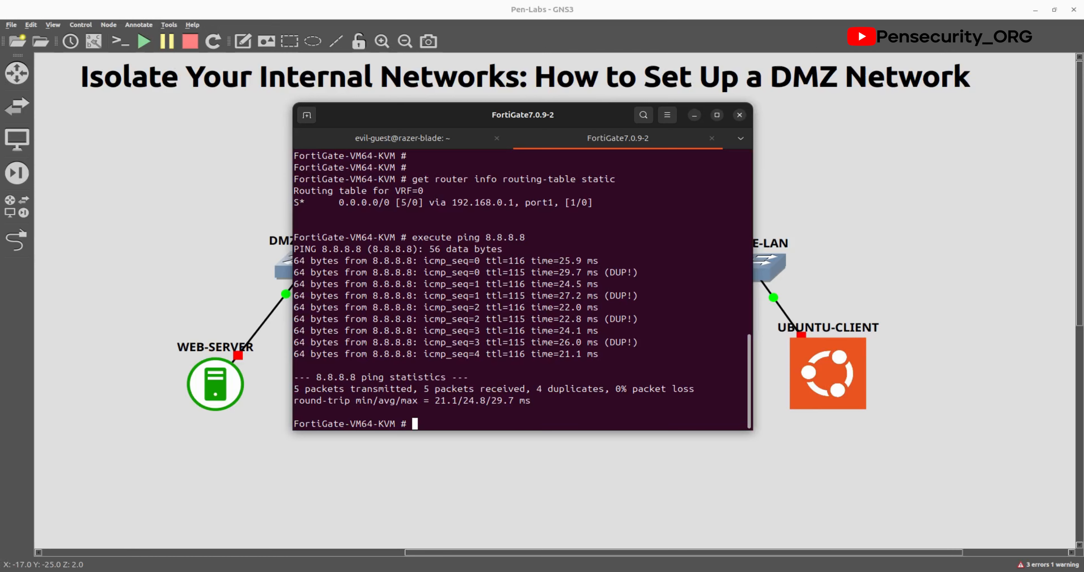
Step: Start both WEB-SERVER and DNS-SERVER nodes and open the WEB-SERVER console
click(182, 257)
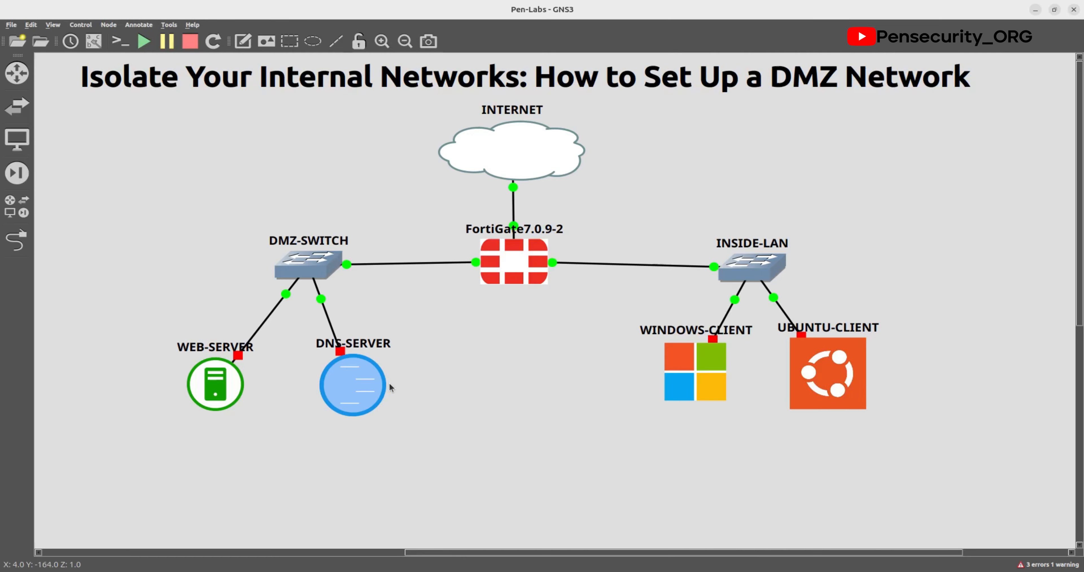
drag(471, 404, 147, 369)
right_click(193, 376)
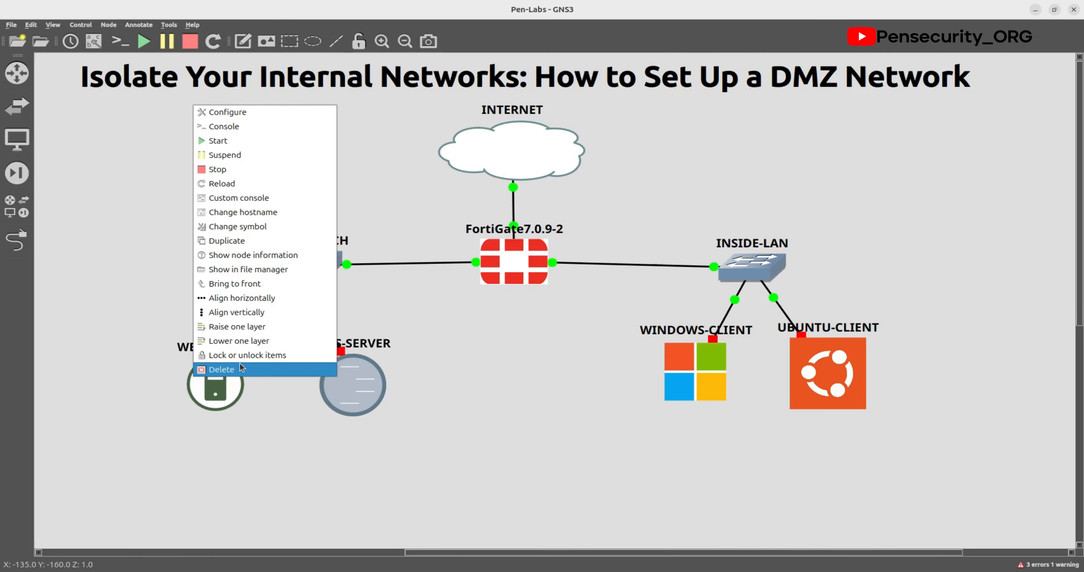
click(229, 142)
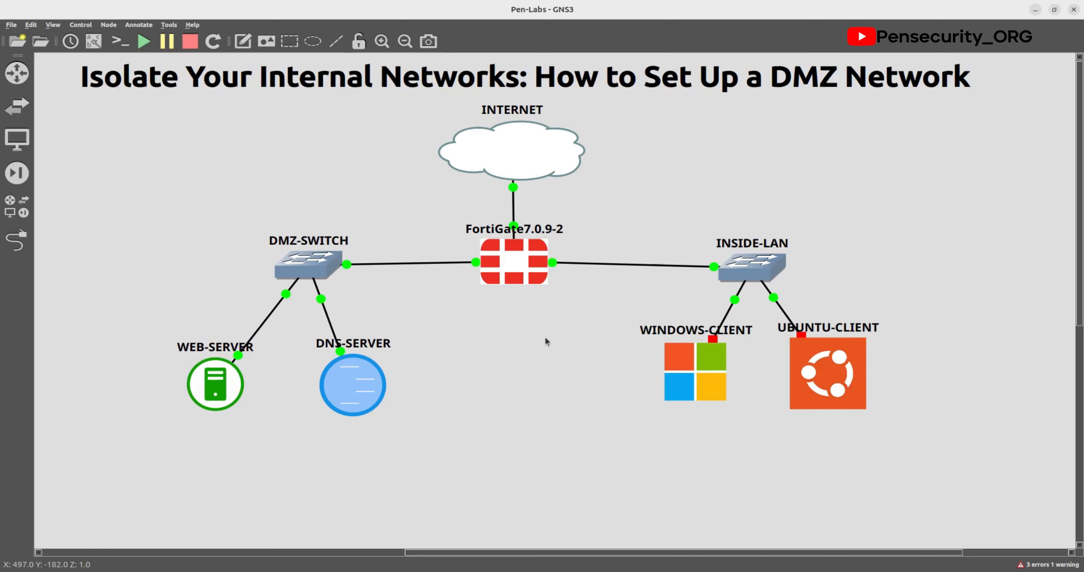
double_click(217, 376)
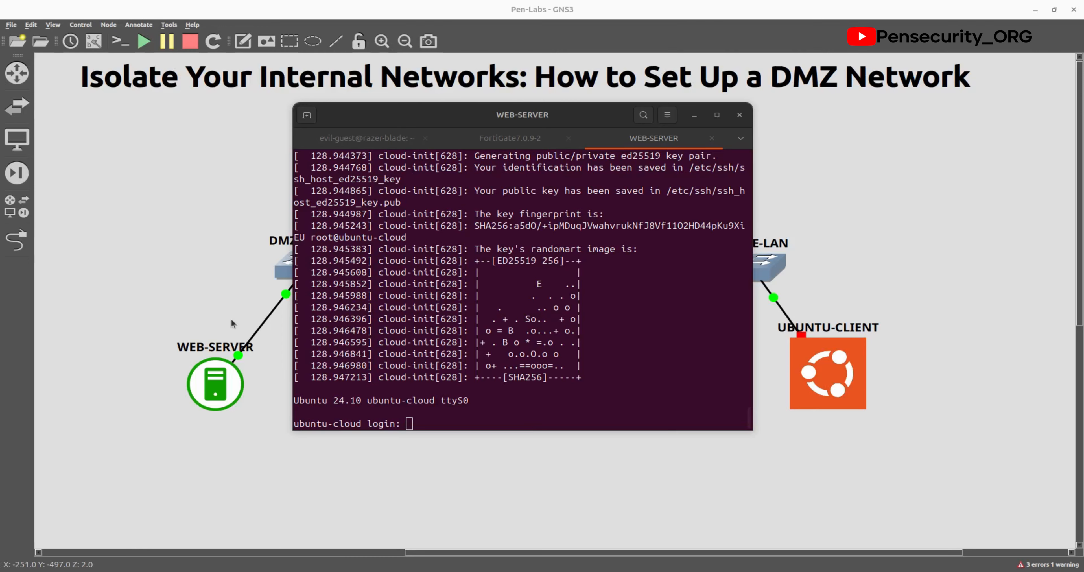
Step: Log in to the web server as the ubuntu user
click(407, 412)
text(ubuntu)
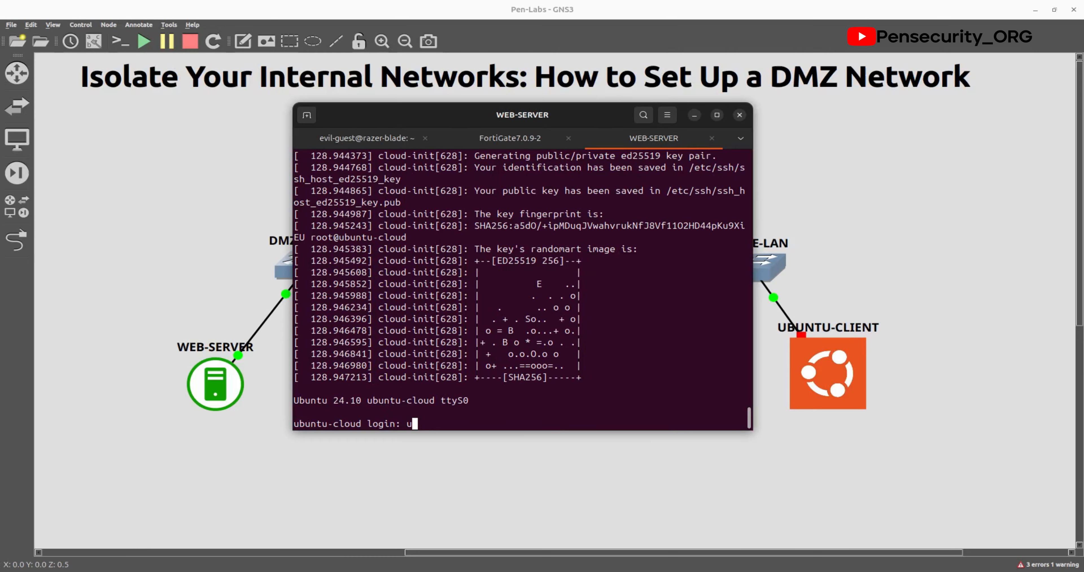
key(Return)
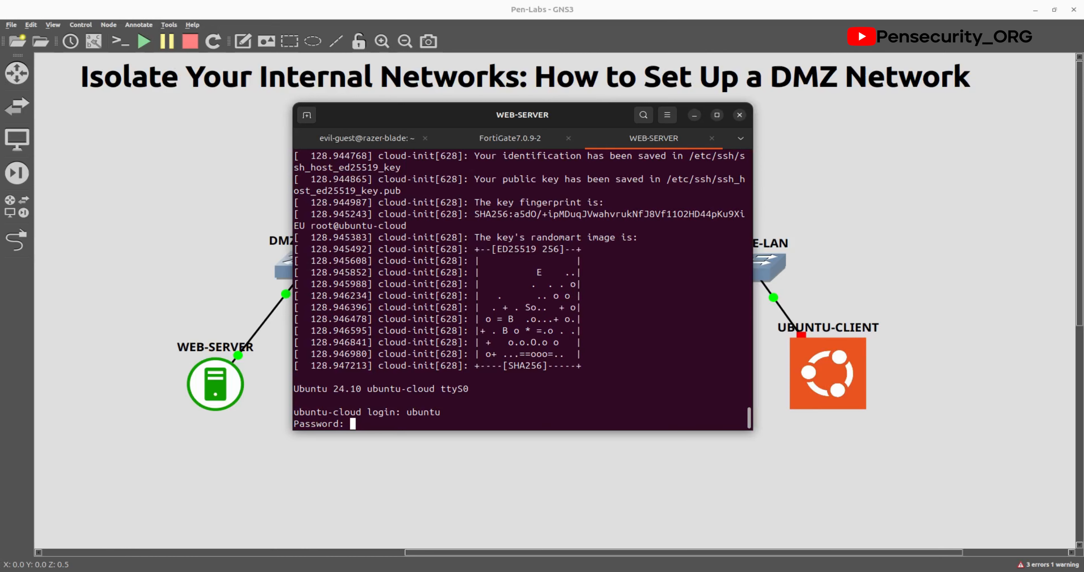
key(Return)
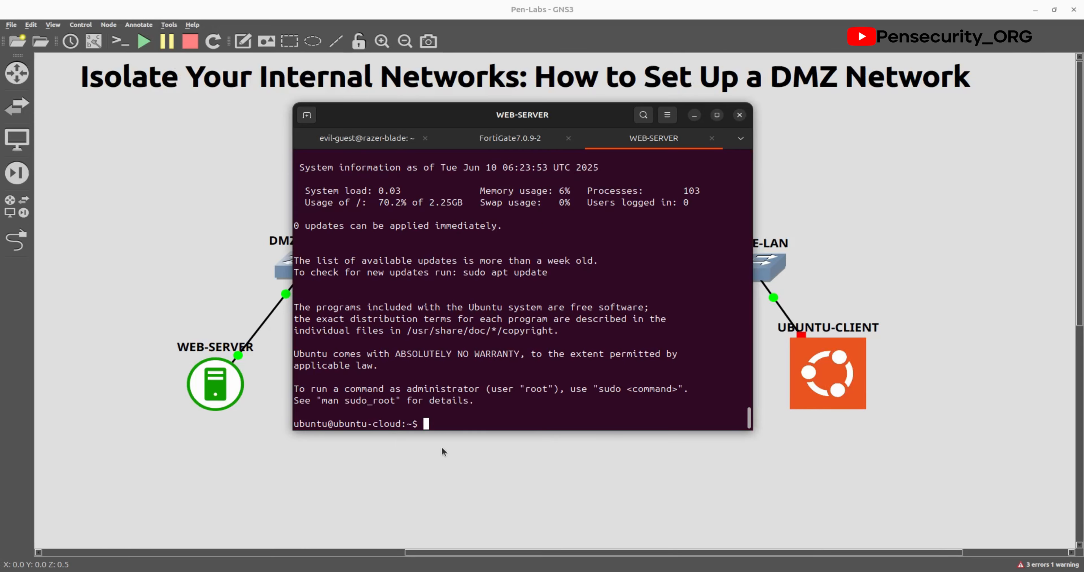
Step: Run ip a and inspect ens3 (up, no IPv4), ens4 (down) and loopback 127.0.0.1
text(ip a)
key(Return)
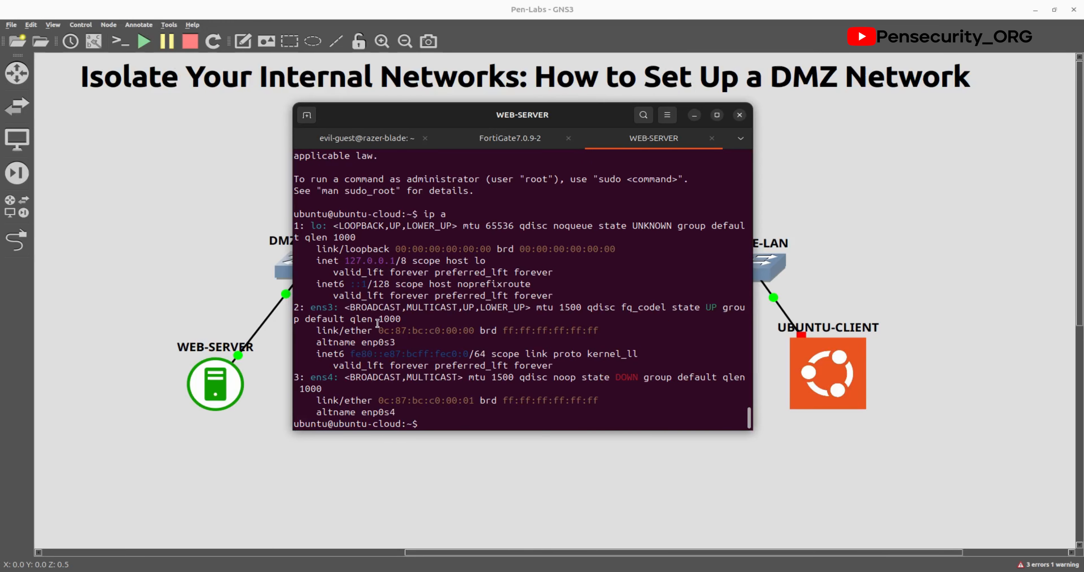
drag(294, 307, 623, 394)
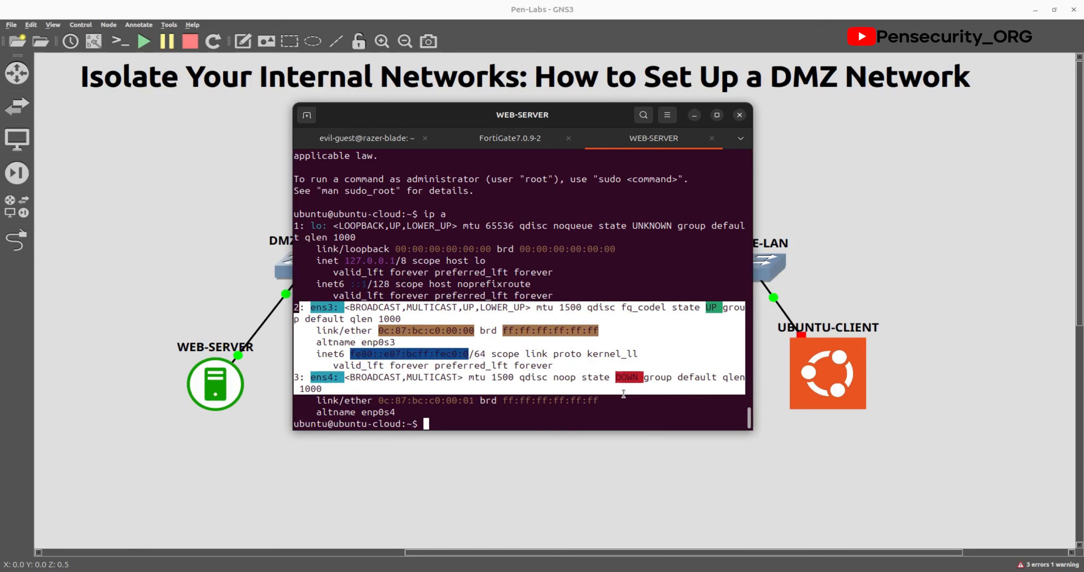
click(624, 394)
drag(345, 261, 399, 262)
click(400, 262)
key(alt+Tab)
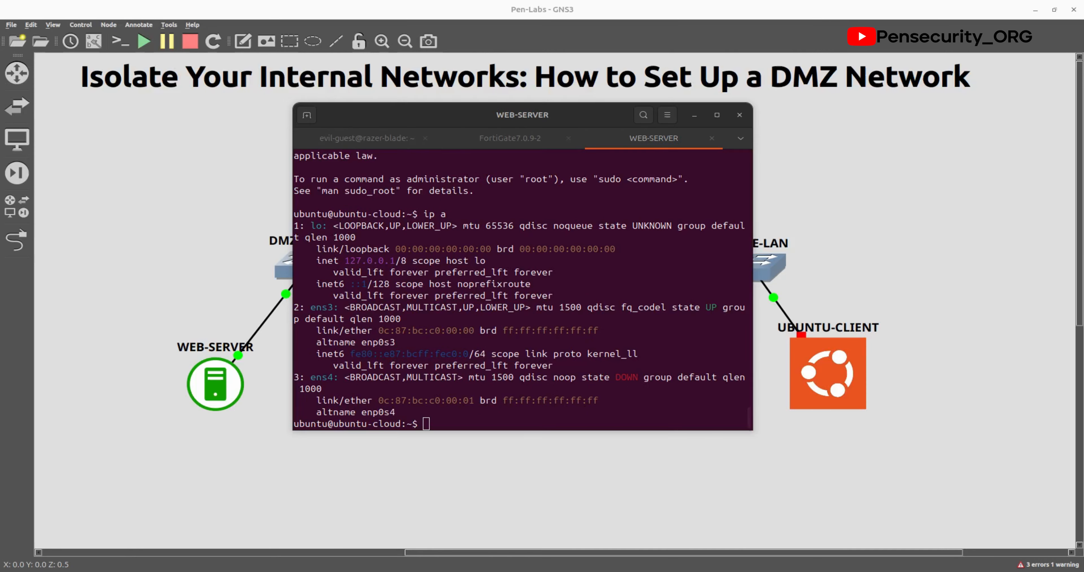
Step: Open /etc/netplan/01-netcfg.yaml in nano with sudo
click(485, 419)
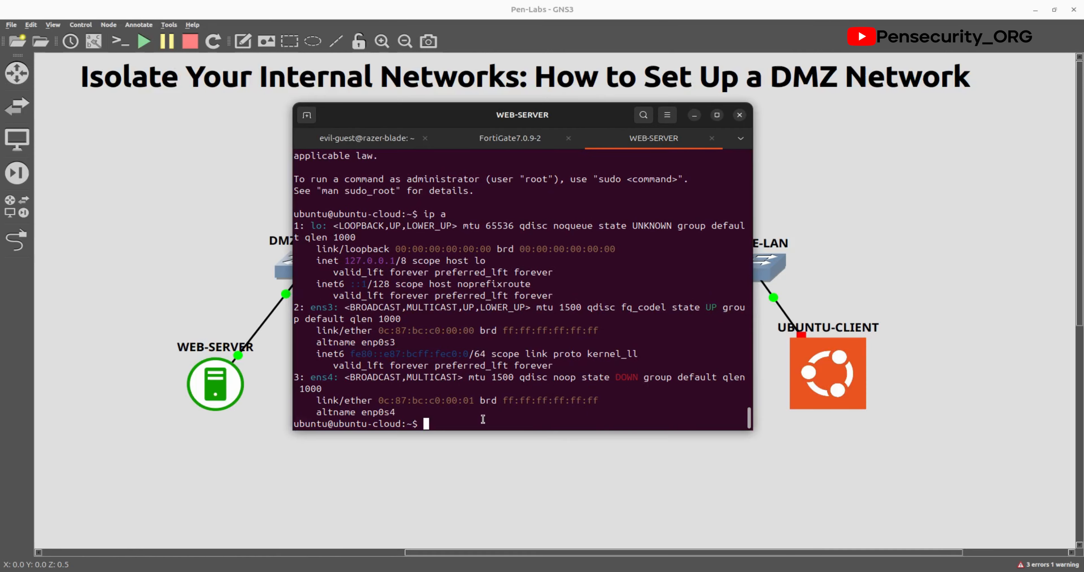
right_click(450, 413)
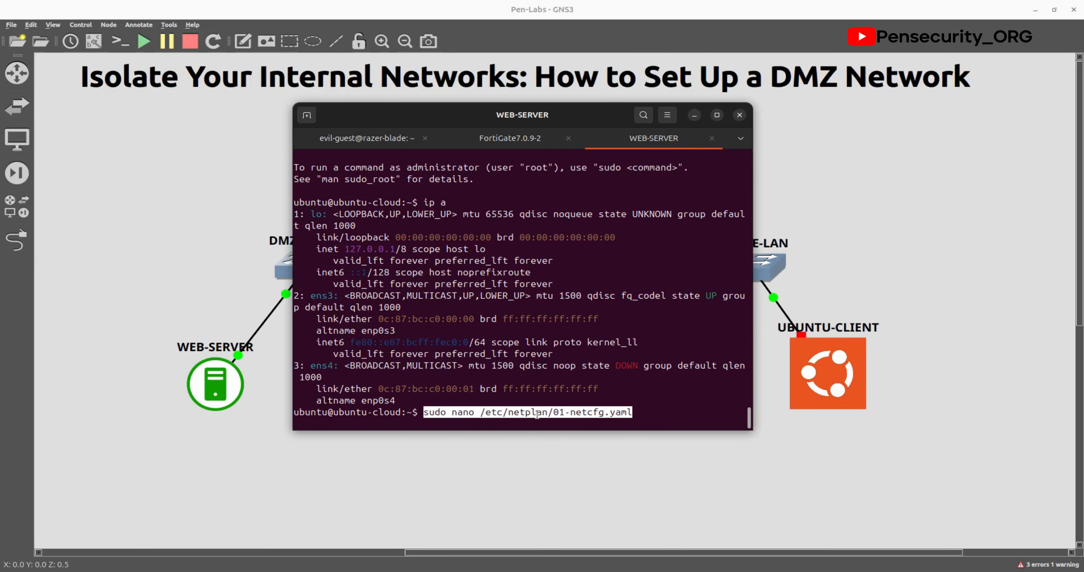
click(627, 409)
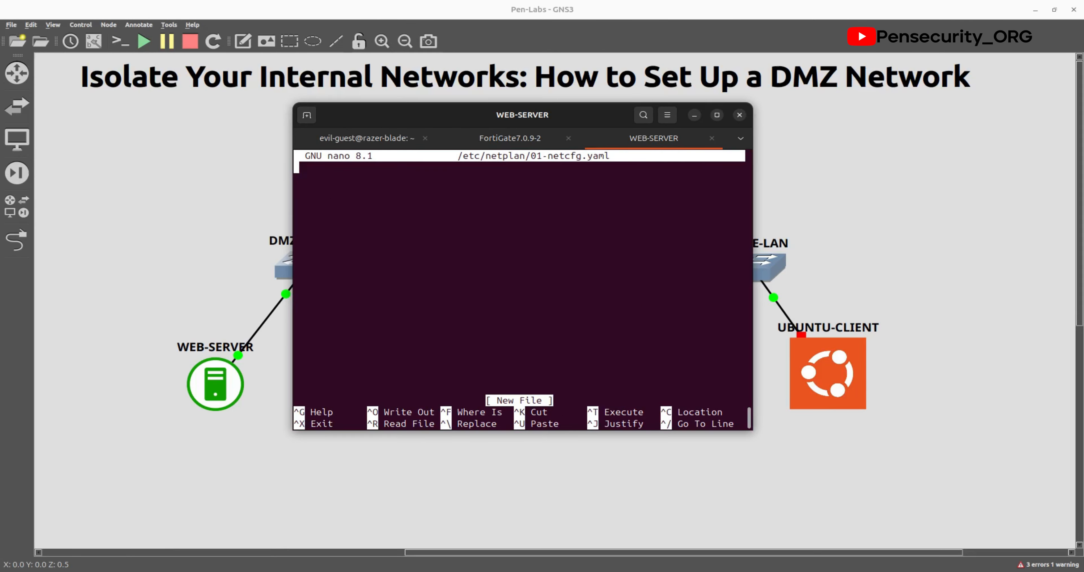
key(alt+Tab)
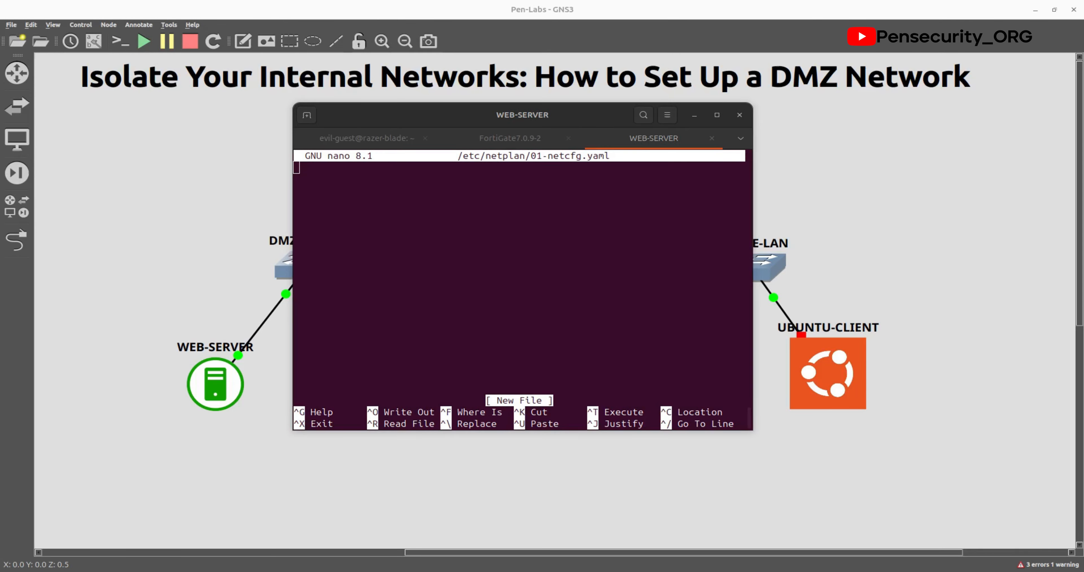
Step: Paste static 192.168.200.10/24, gateway 192.168.200.1, DNS 8.8.8.8 and 1.1.1.1, and save the file
click(415, 192)
right_click(415, 194)
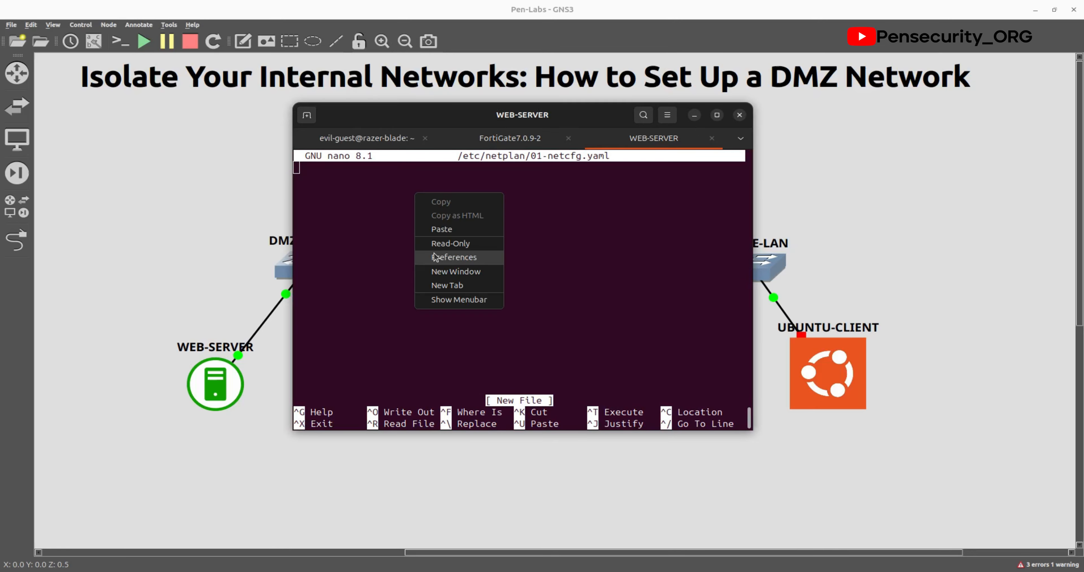
click(442, 232)
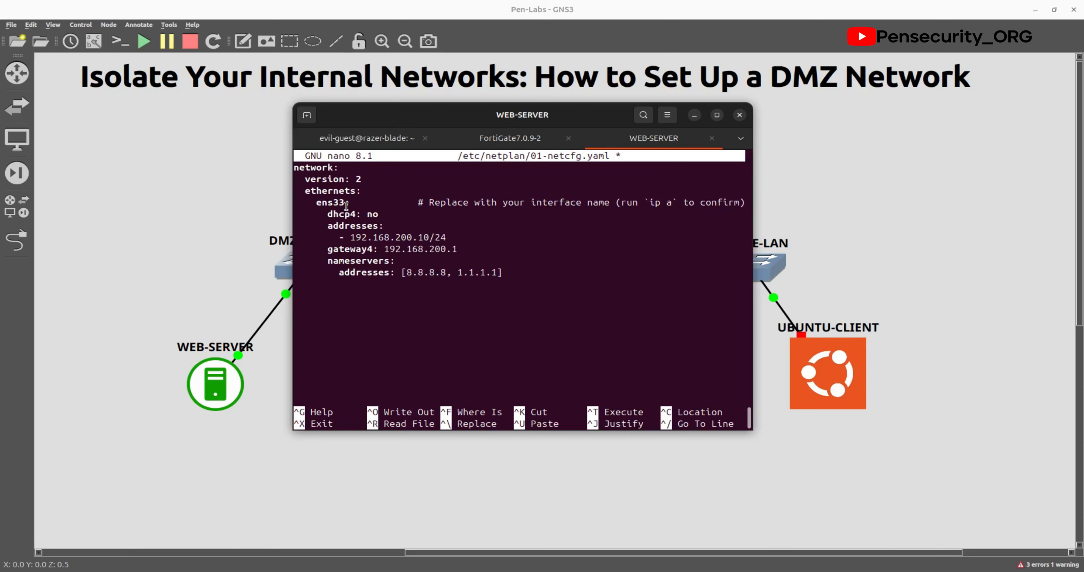
key(ctrl+x)
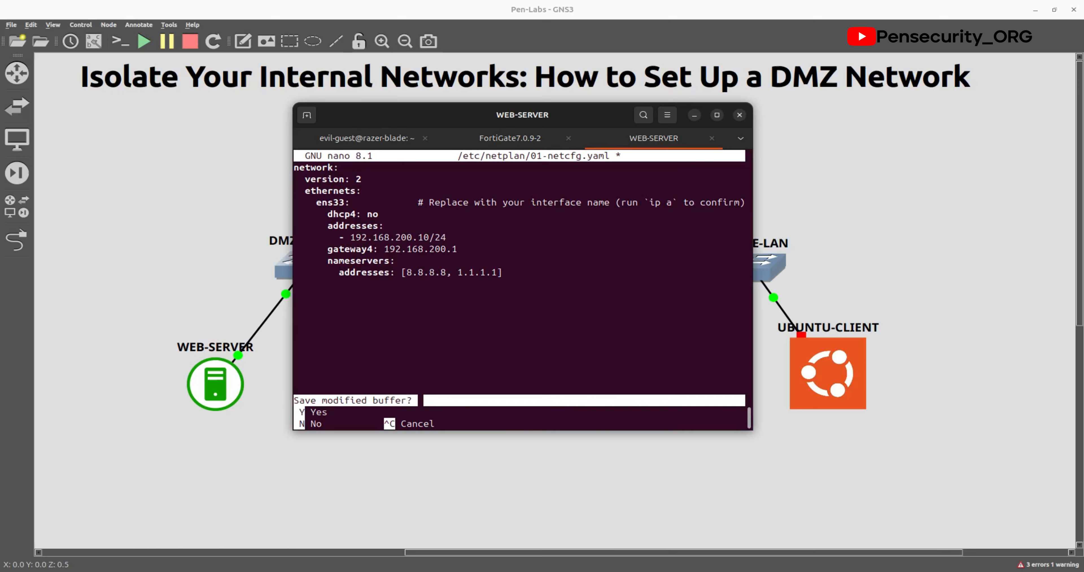
key(y)
key(Return)
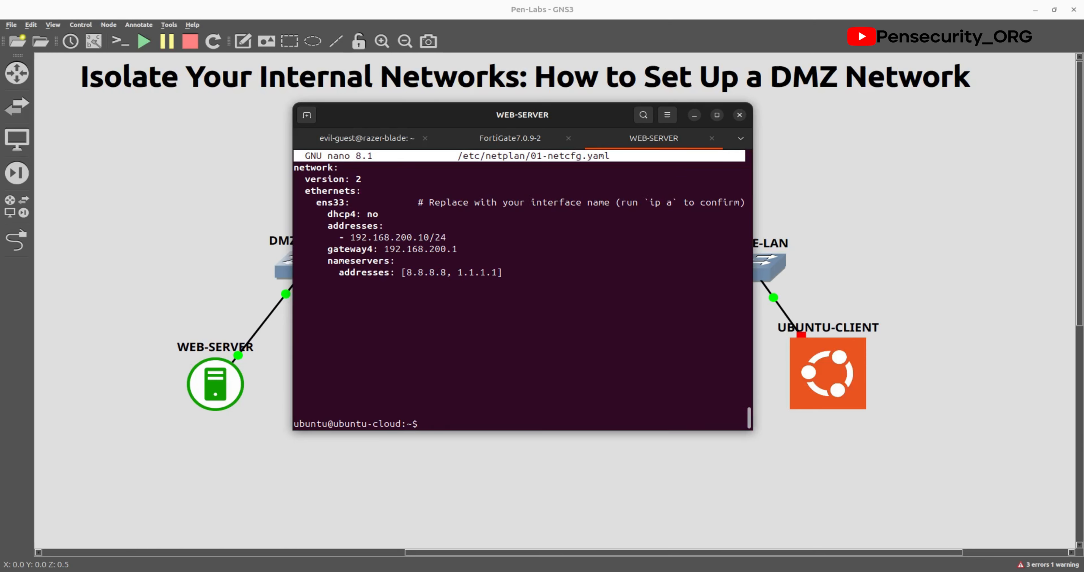
Step: Rerun ip a and reopen the netplan file in nano
text(ip m)
key(BackSpace)
text(a)
key(Return)
key(Up)
key(Up)
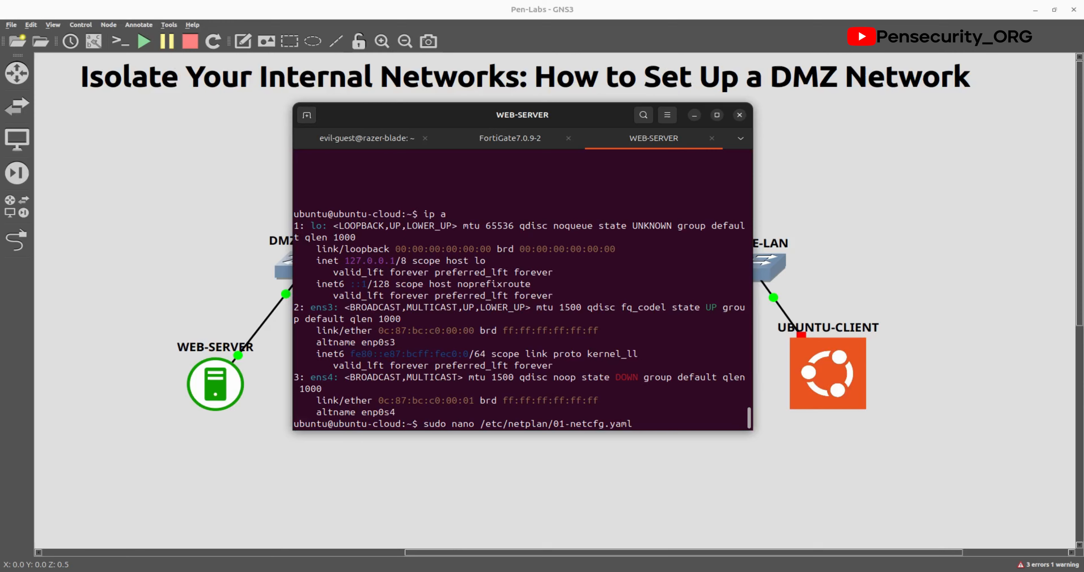
key(Return)
Step: Change the interface name ens33 to ens3, save the file, and enter sudo netplan apply
key(Down)
key(Down)
key(Down)
key(Down)
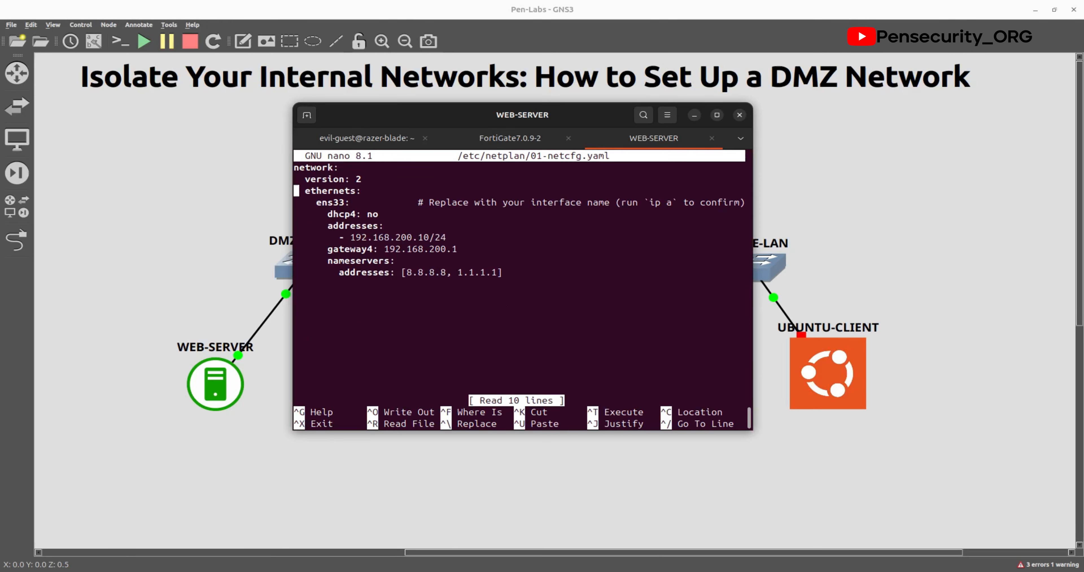
key(Right)
key(Right)
key(Right)
key(Right)
key(Right)
key(Up)
key(Right)
key(Right)
key(Right)
key(Right)
key(BackSpace)
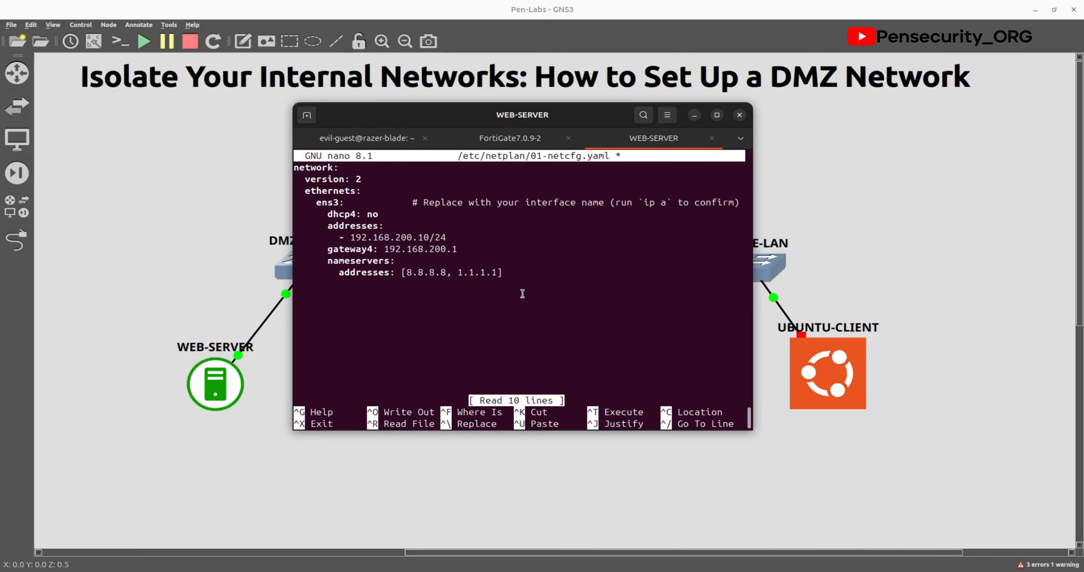
key(ctrl+x)
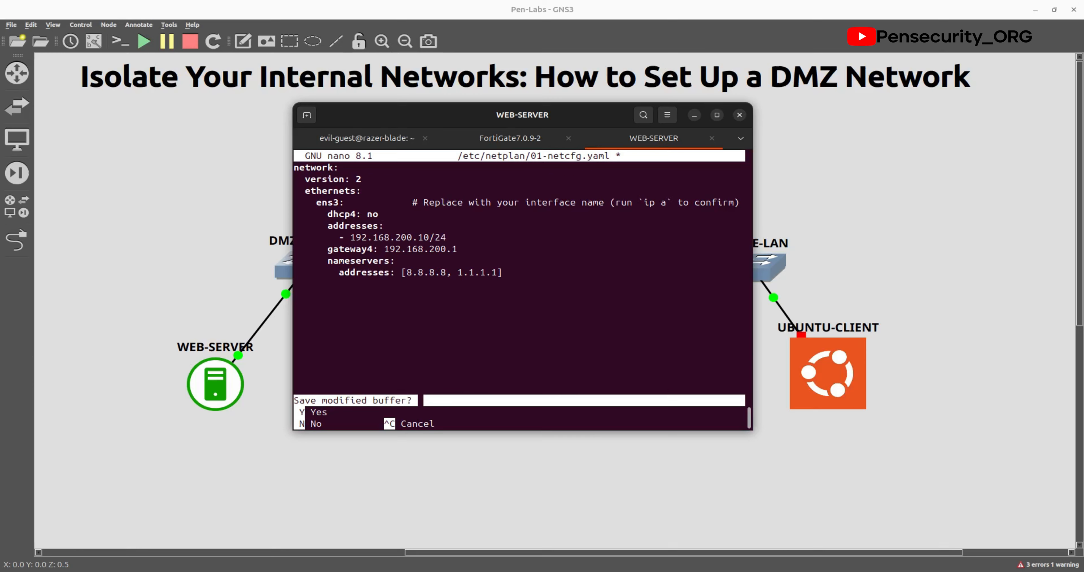
key(y)
key(Return)
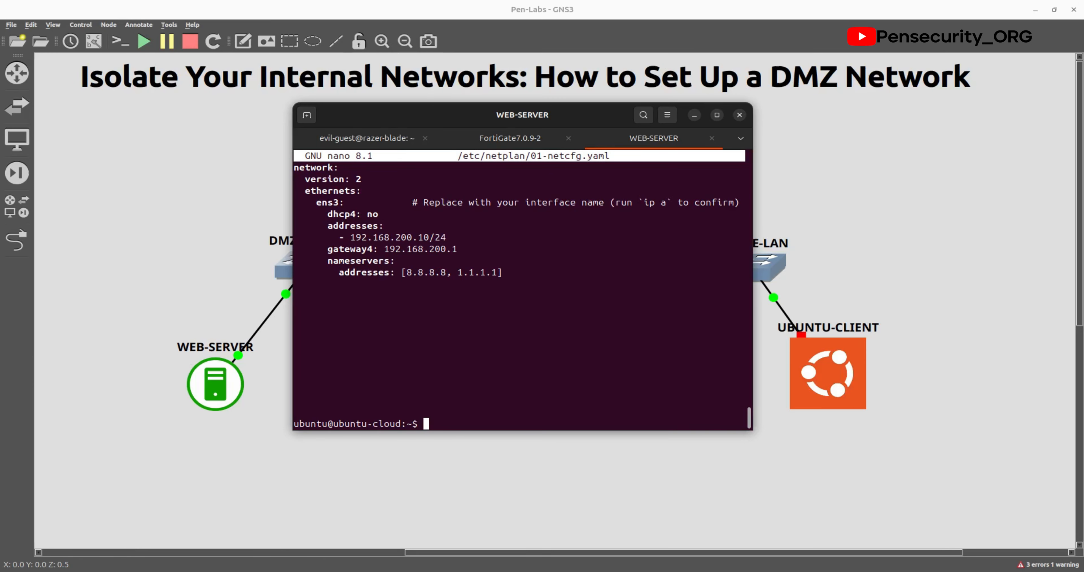
text(sudo netplan apply)
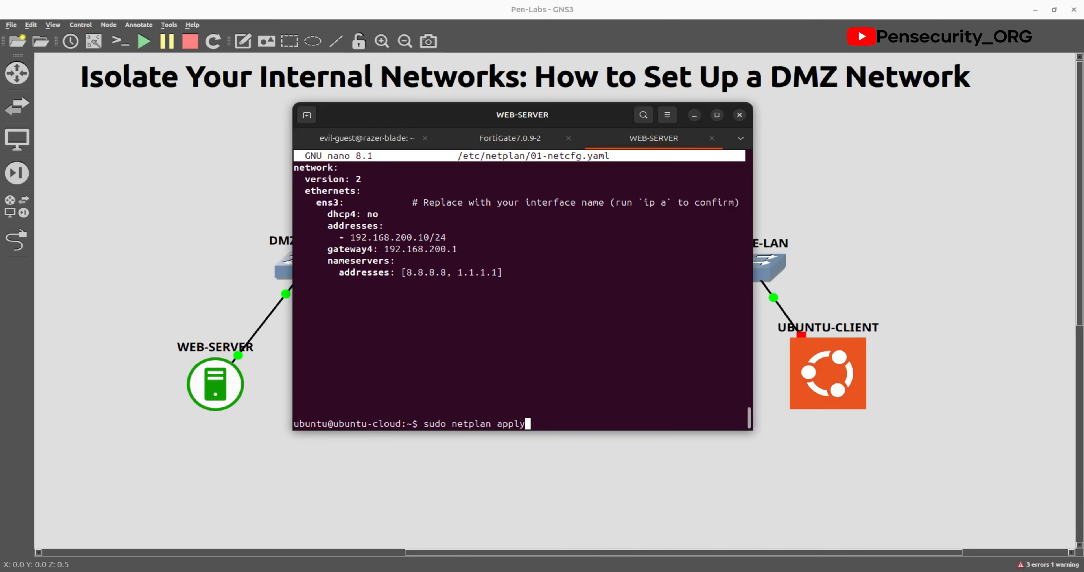
Step: Apply netplan and confirm with ip a that ens3 now has 192.168.200.10/24
key(Return)
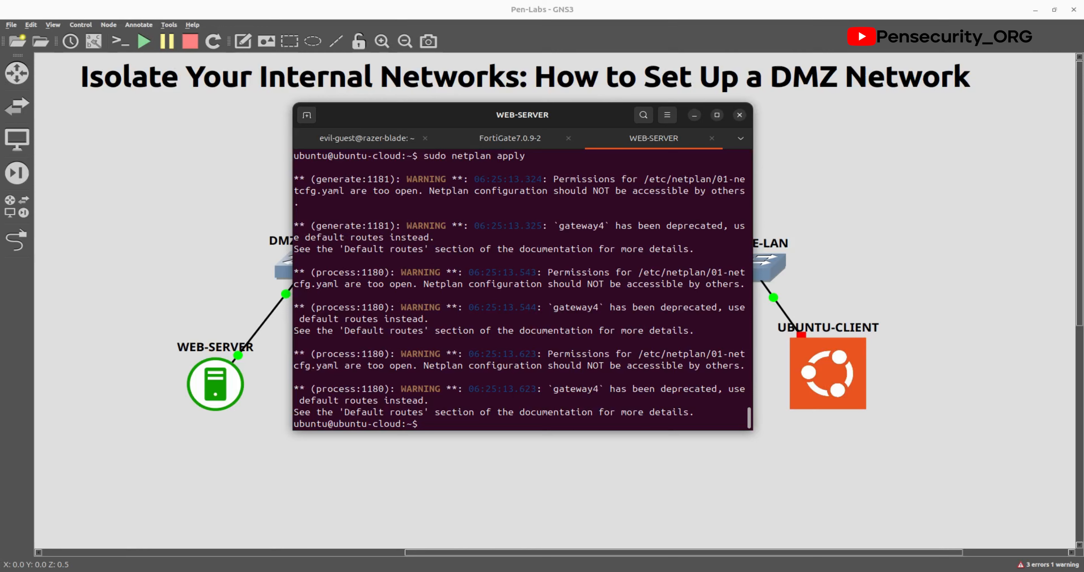
text(ip a)
key(Return)
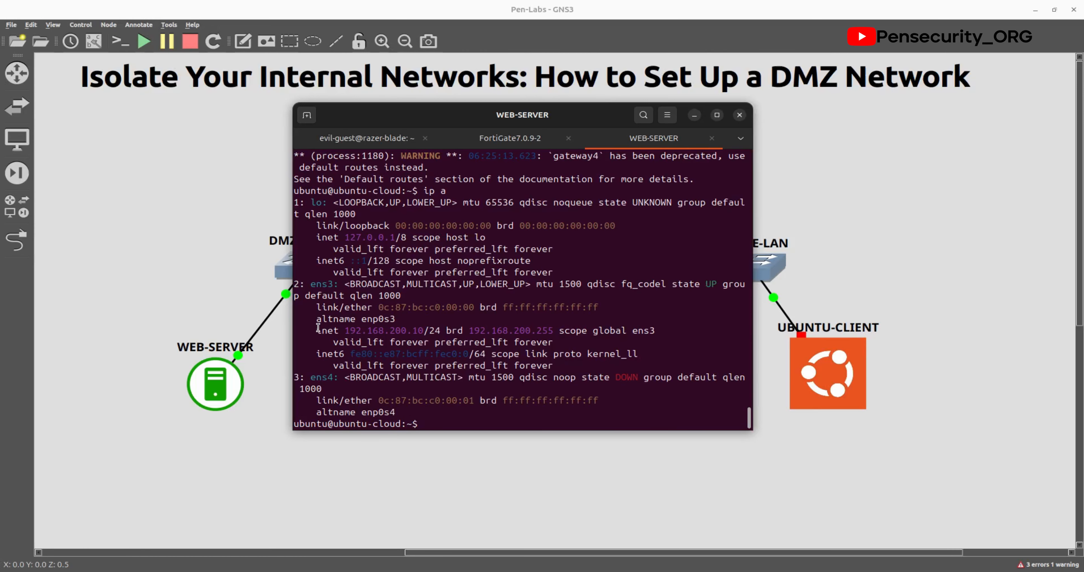
drag(317, 330, 456, 333)
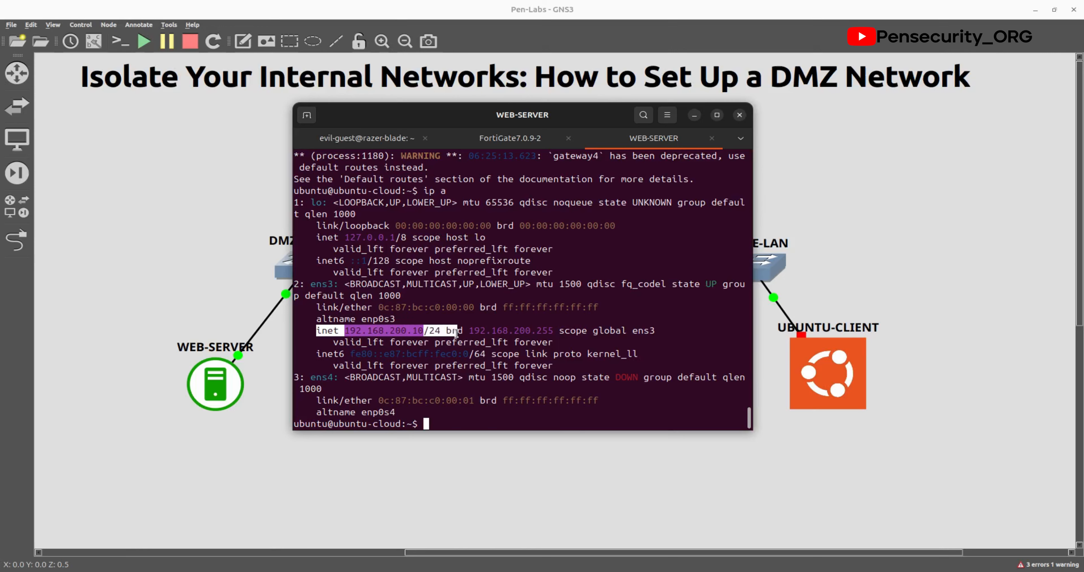
click(425, 416)
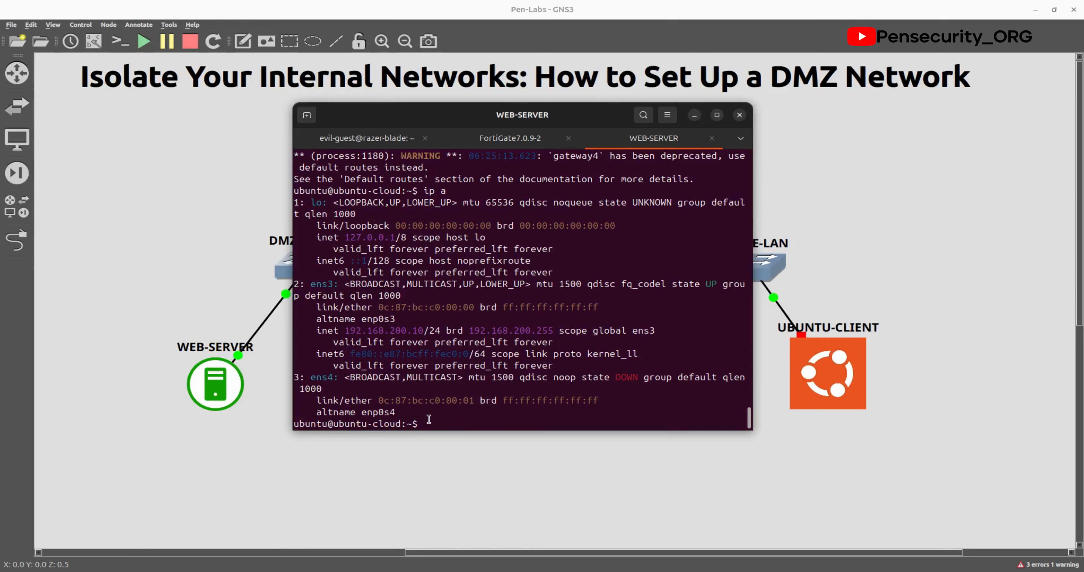
Step: Ping 8.8.8.8 from the web server and stop it when no replies come back
text(ping 8.8.8.8)
key(Return)
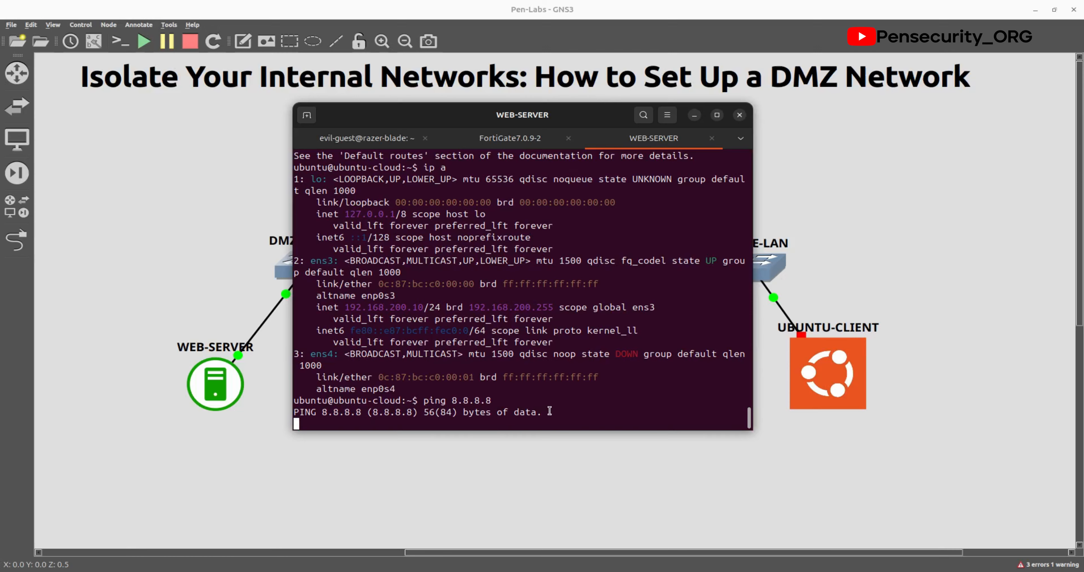
key(Return)
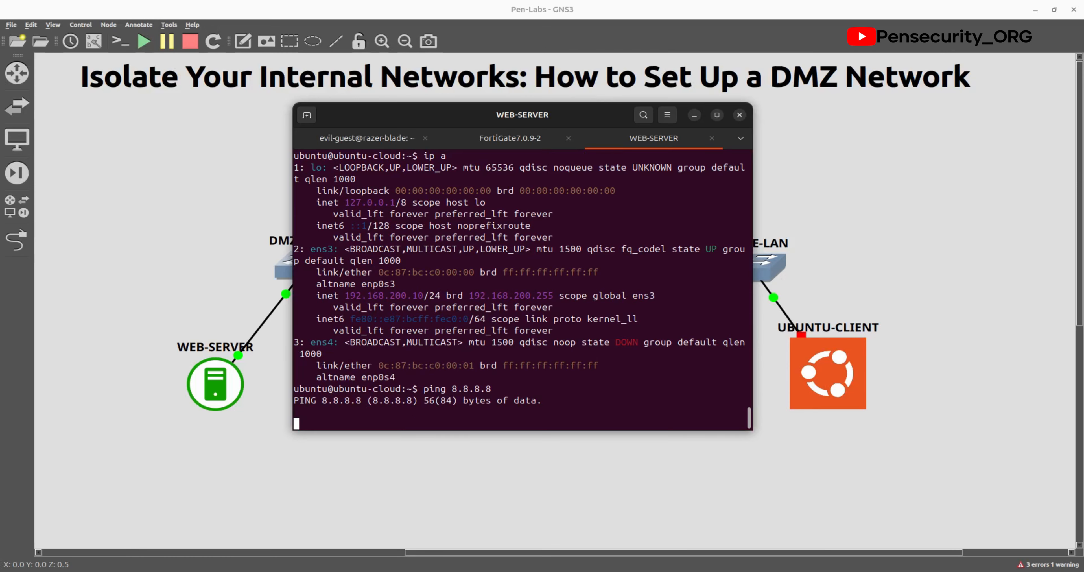
key(ctrl+c)
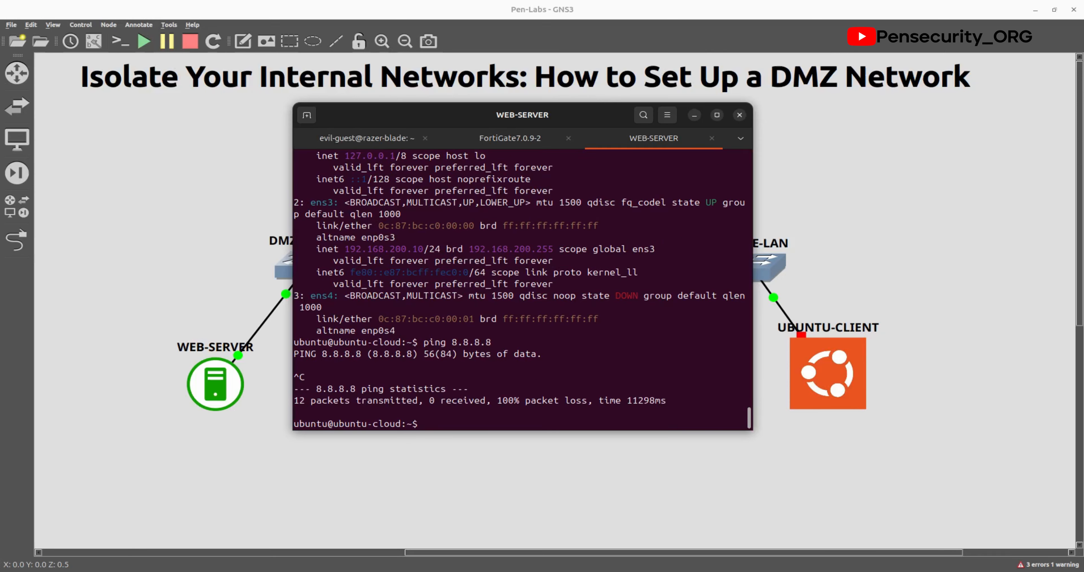
Step: Ping the gateway 192.168.200.1 with 0% loss, then return to the lab topology
text(ping 192.168.200.1)
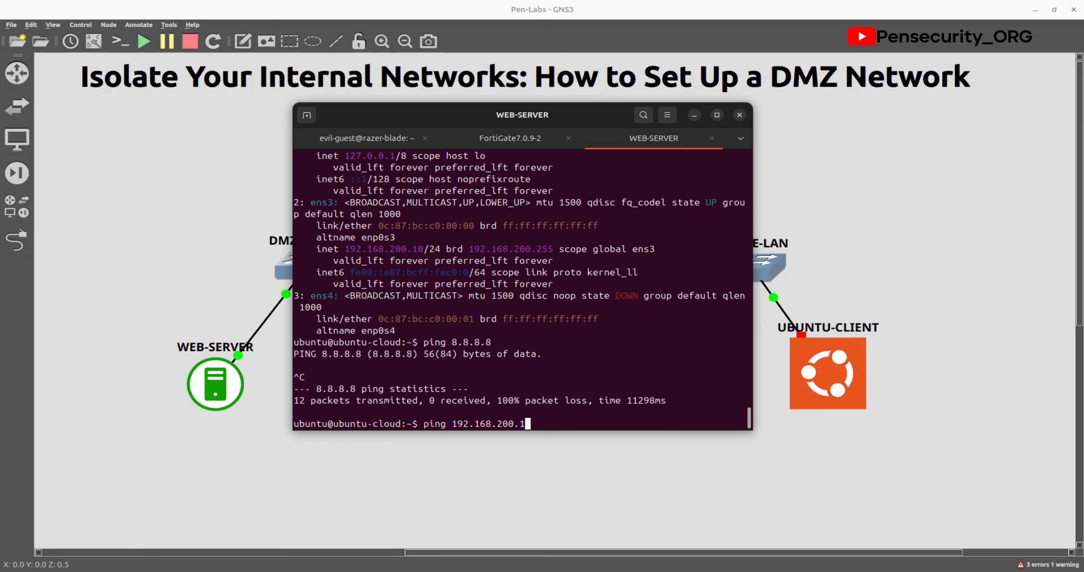
key(Return)
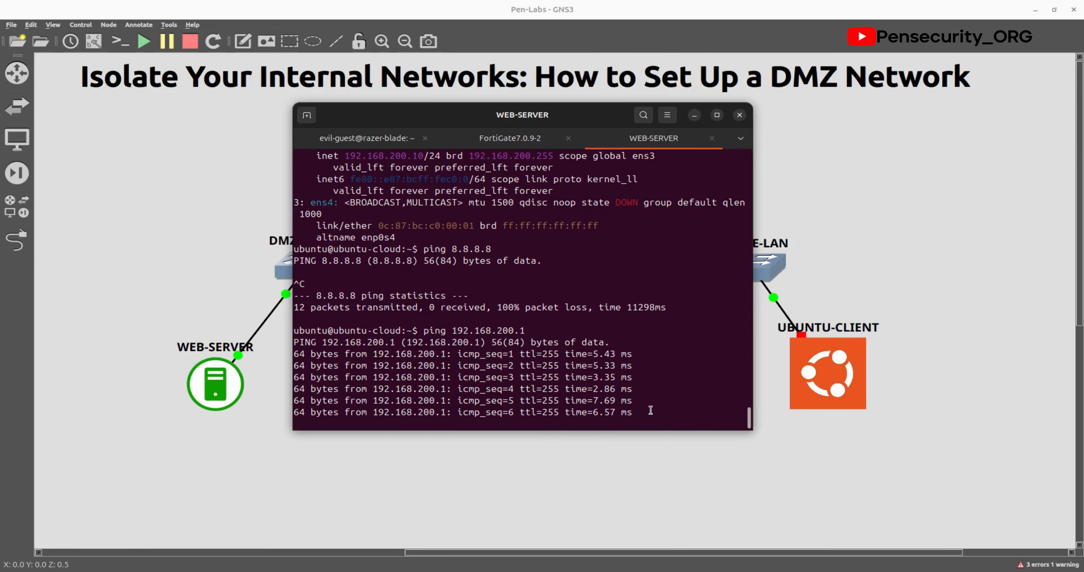
key(ctrl+c)
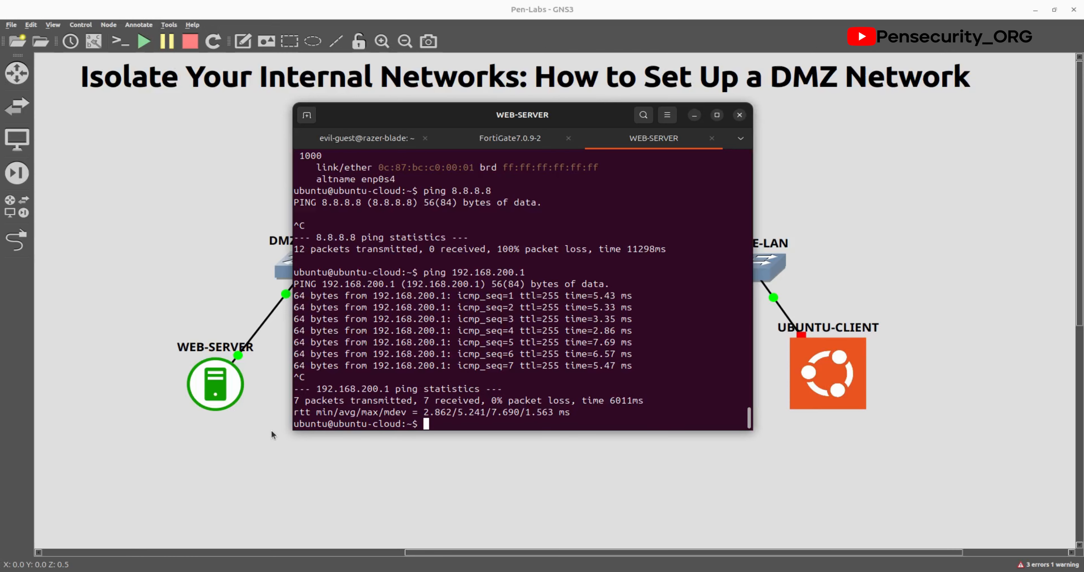
click(262, 445)
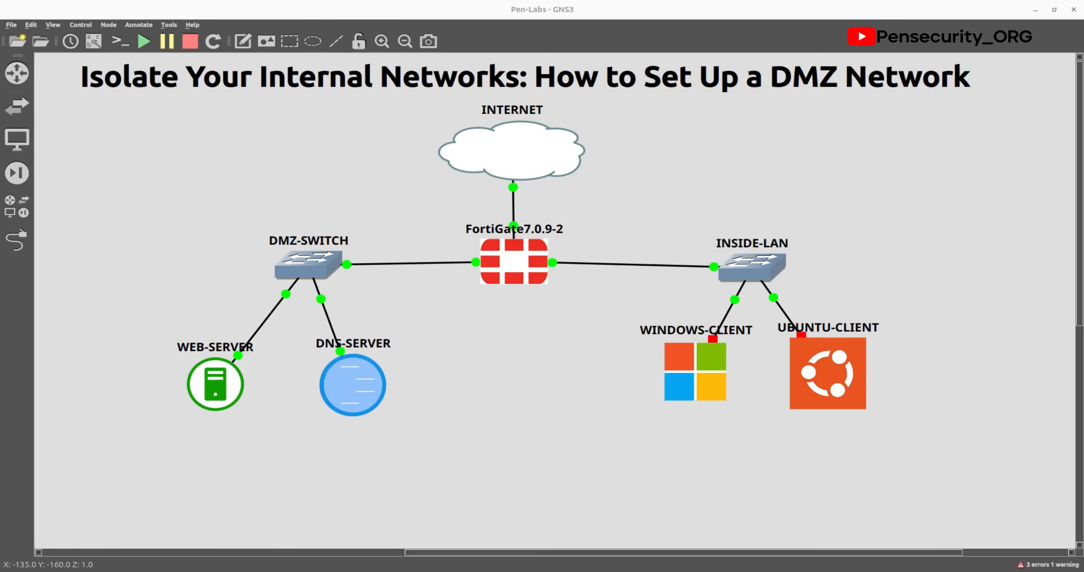
Step: Open the FortiGate console and log in as admin
double_click(215, 383)
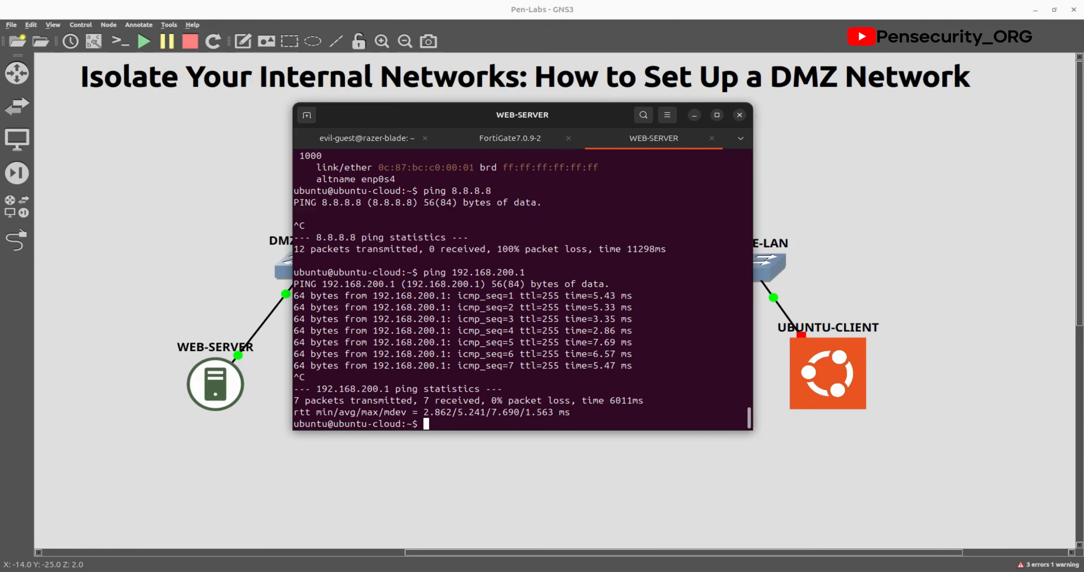
click(179, 177)
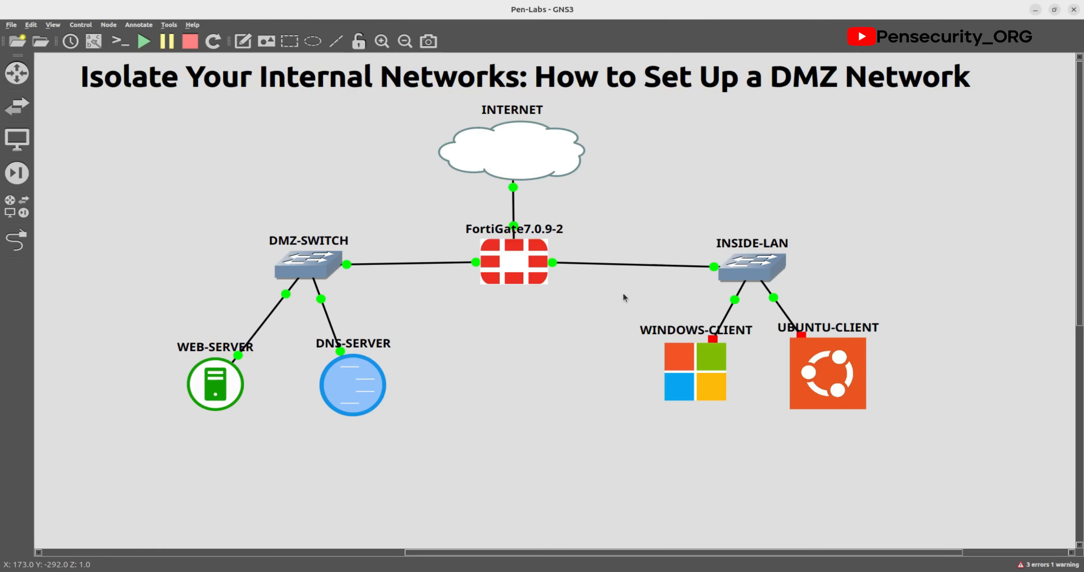
double_click(527, 263)
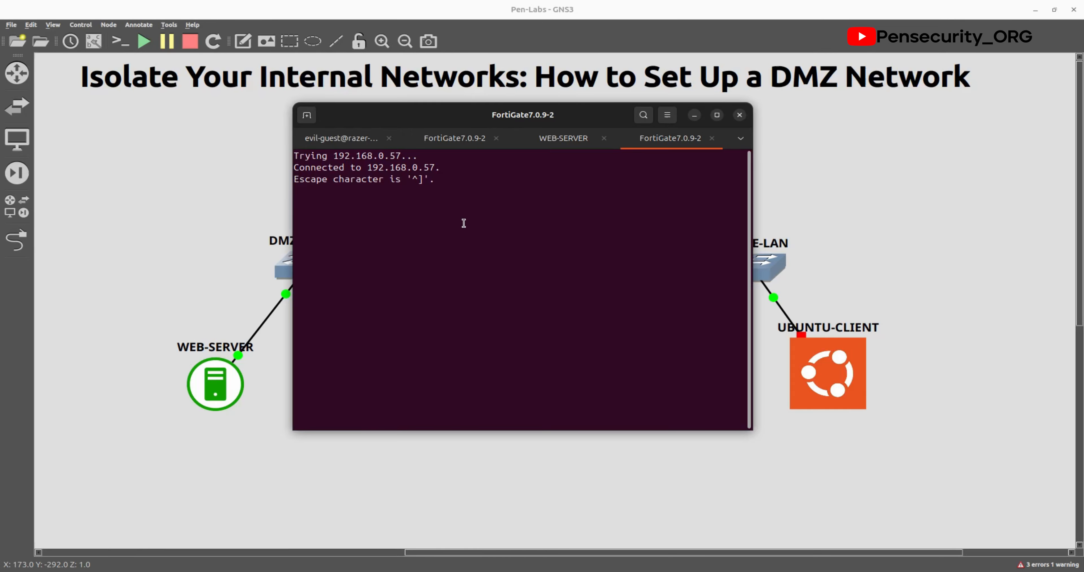
key(Return)
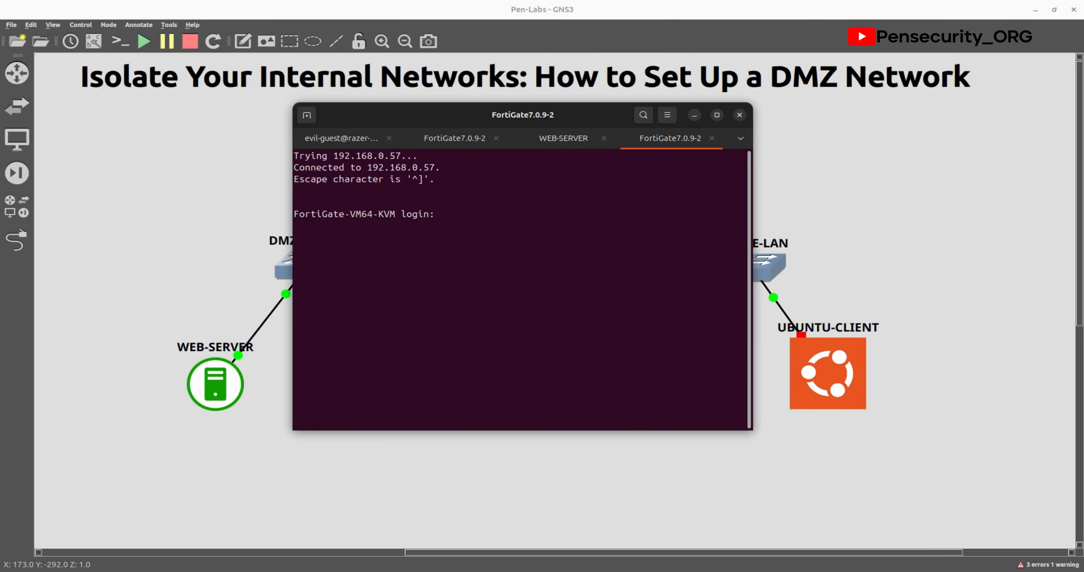
text(admin)
key(Return)
key(Return)
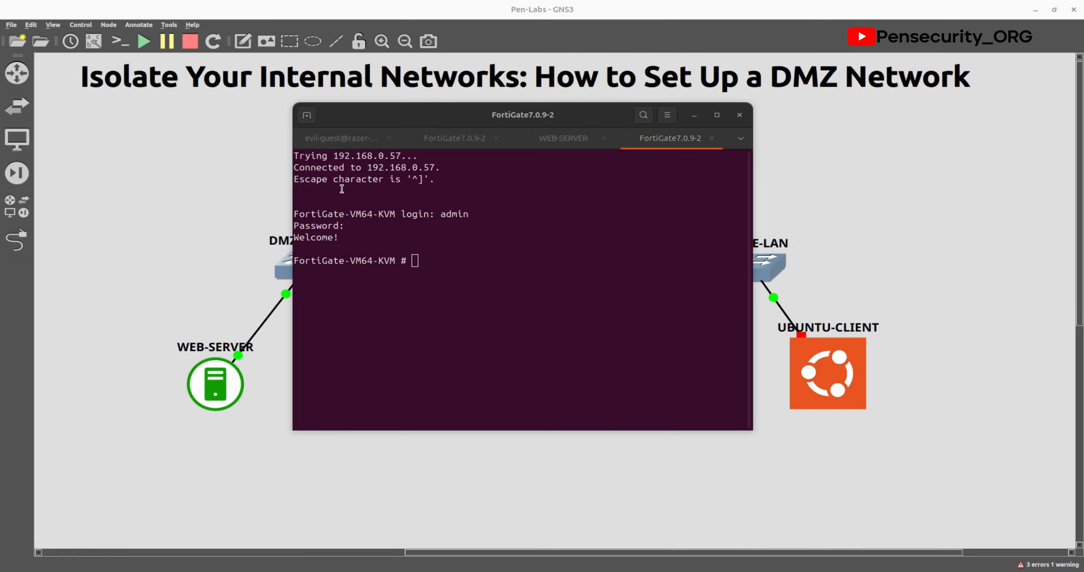
Step: Paste and commit policy 2 'DMZ-to-Internet' allowing port2 to port1 with NAT enabled
click(416, 273)
right_click(418, 267)
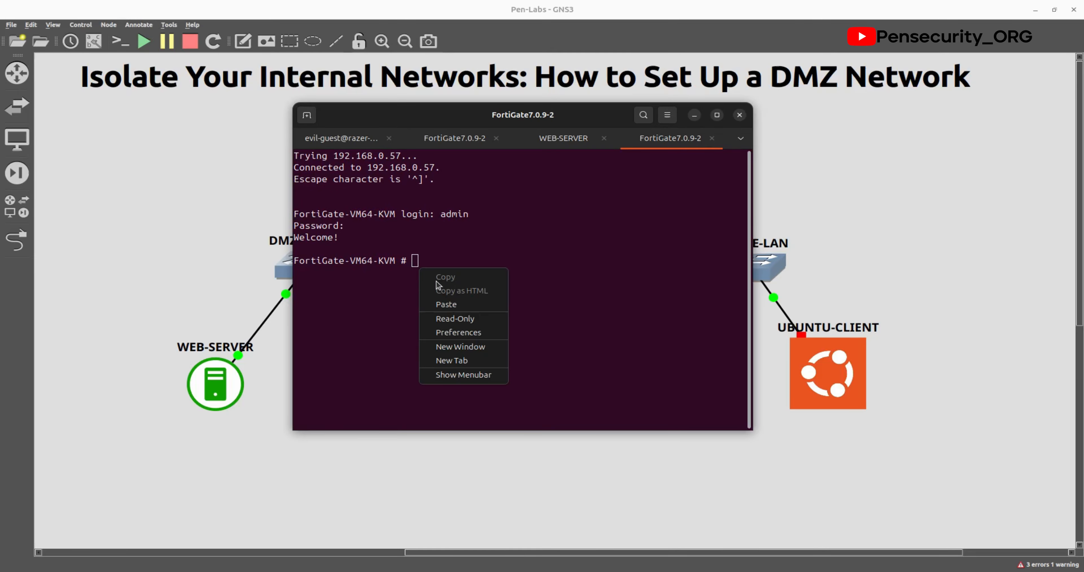
click(454, 303)
key(Return)
key(Return)
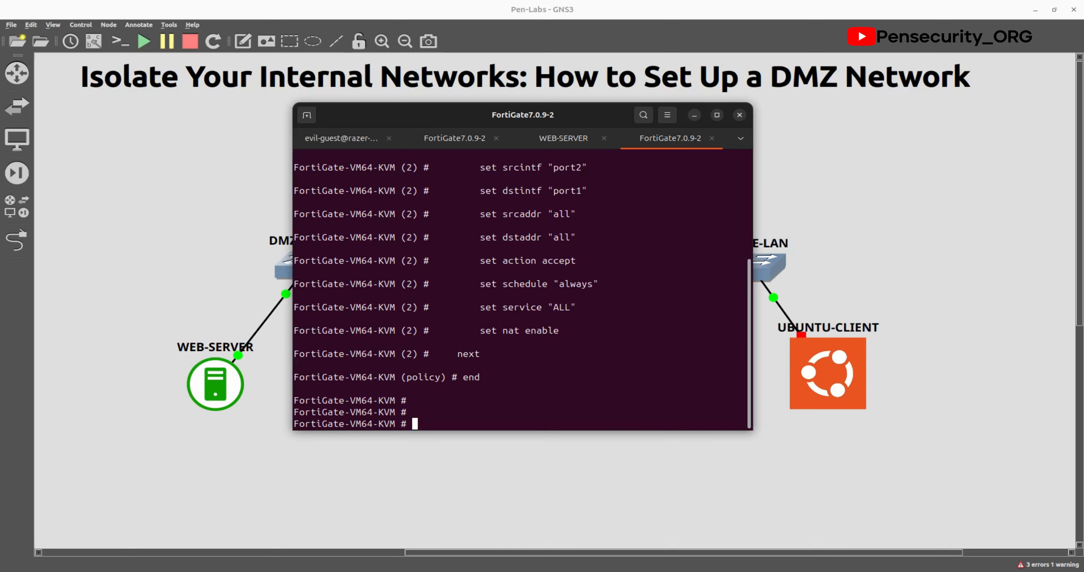
scroll(598, 290, up, 3)
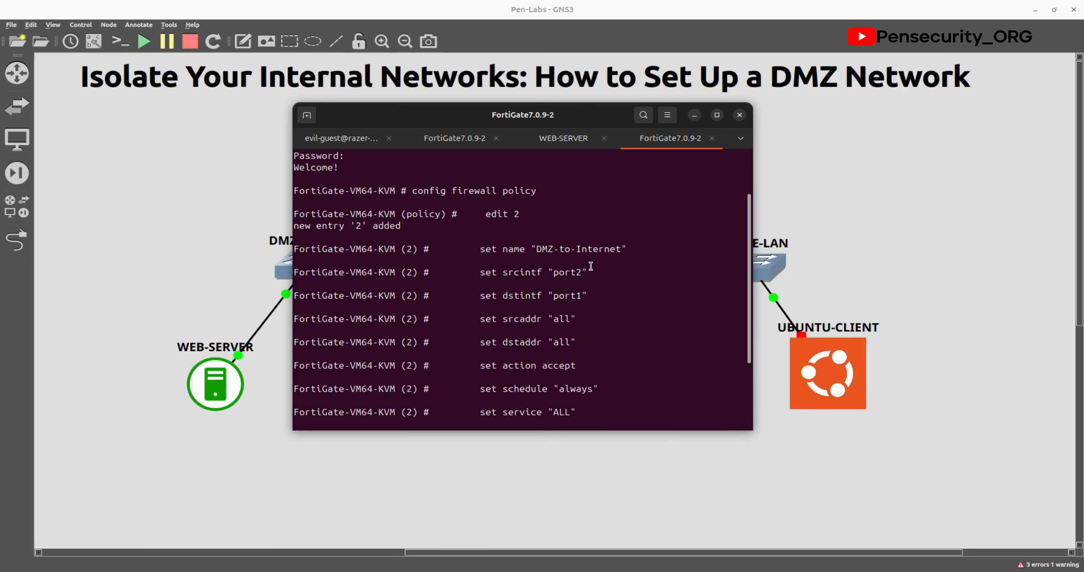
scroll(589, 265, down, 1)
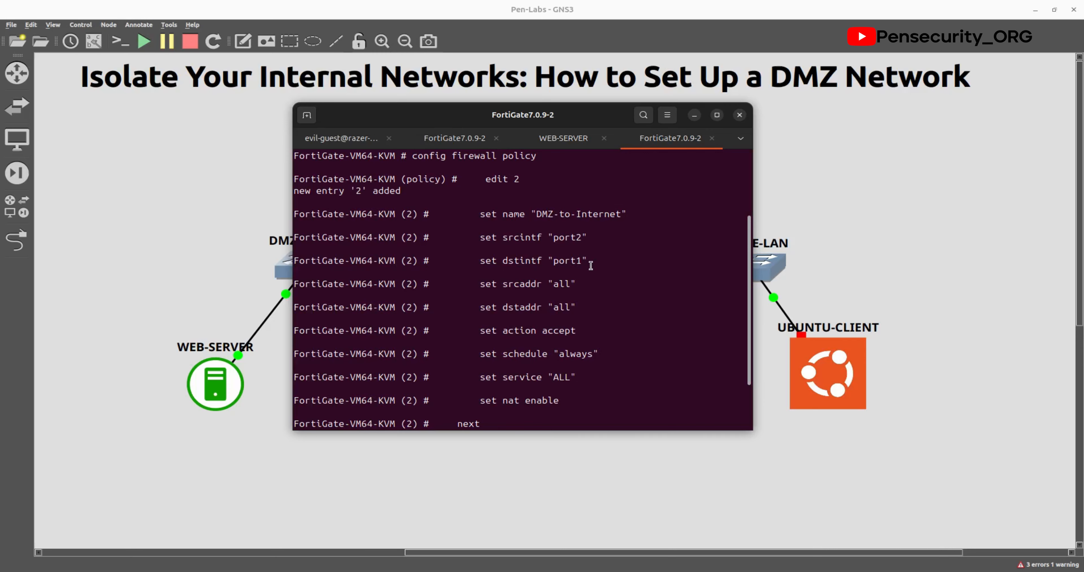
scroll(577, 289, down, 1)
scroll(576, 290, down, 1)
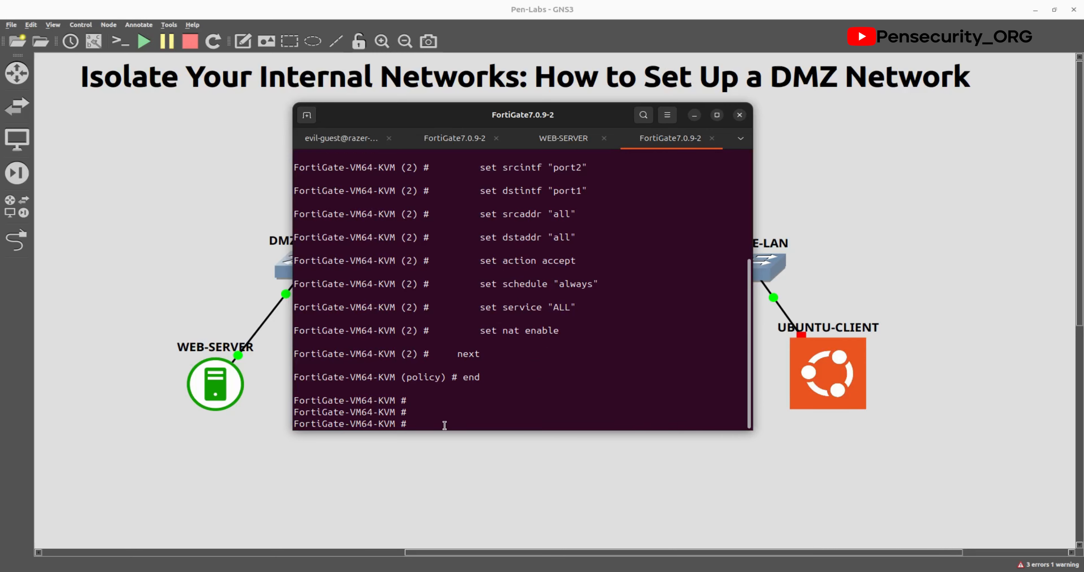
click(565, 137)
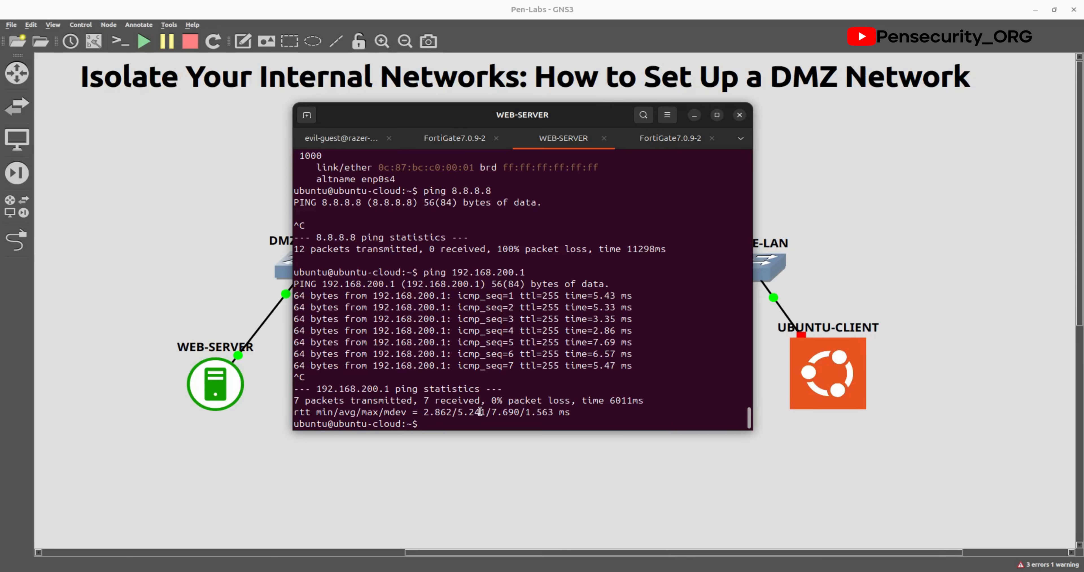
Step: Rerun ping 8.8.8.8 on the web server, confirming 0% loss, then select DNS-SERVER
key(Up)
key(Up)
key(Return)
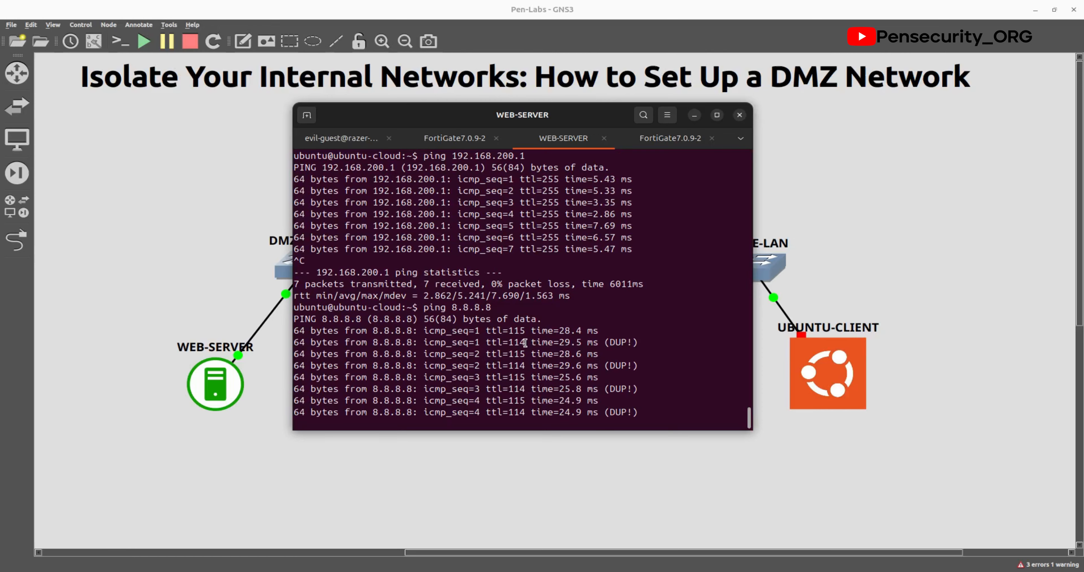
click(663, 142)
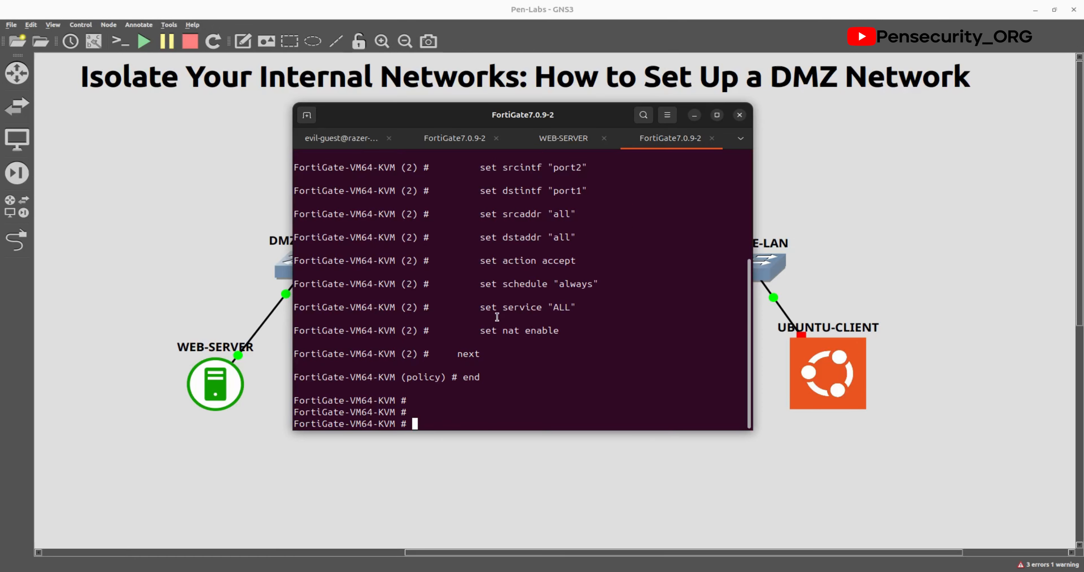
scroll(497, 316, up, 2)
click(564, 139)
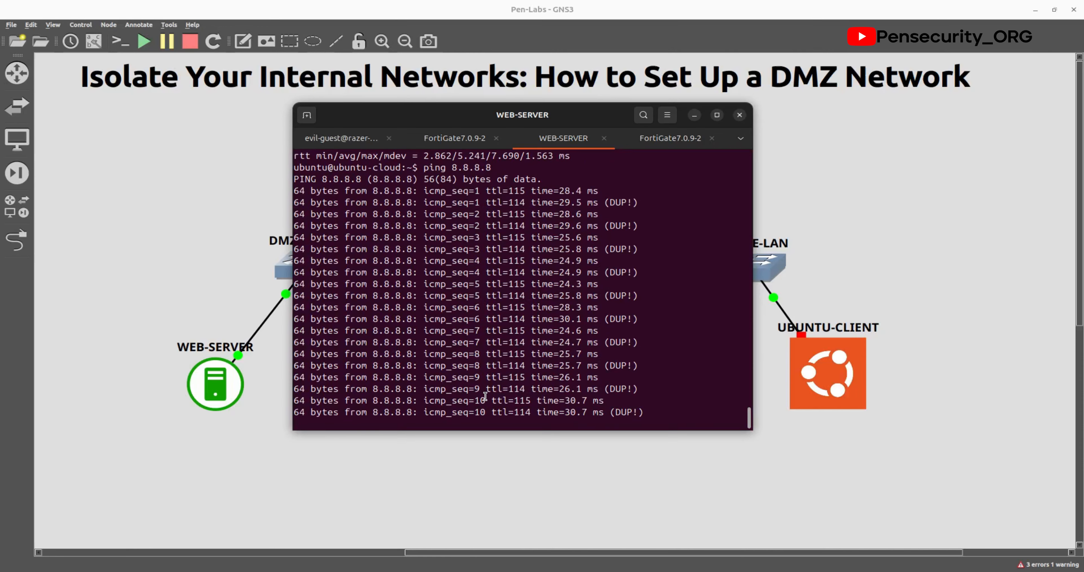
key(ctrl+c)
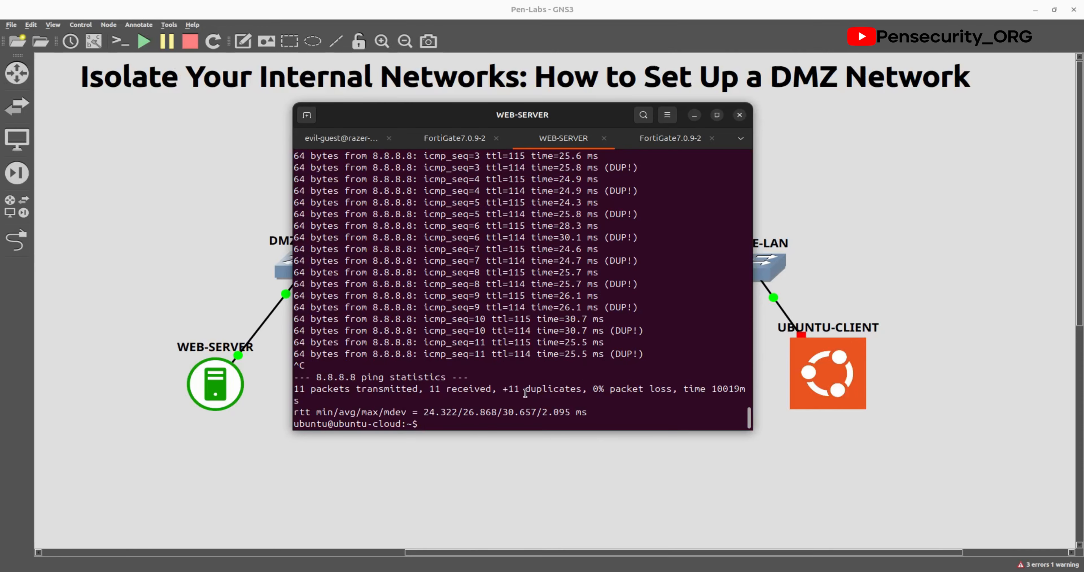
click(198, 221)
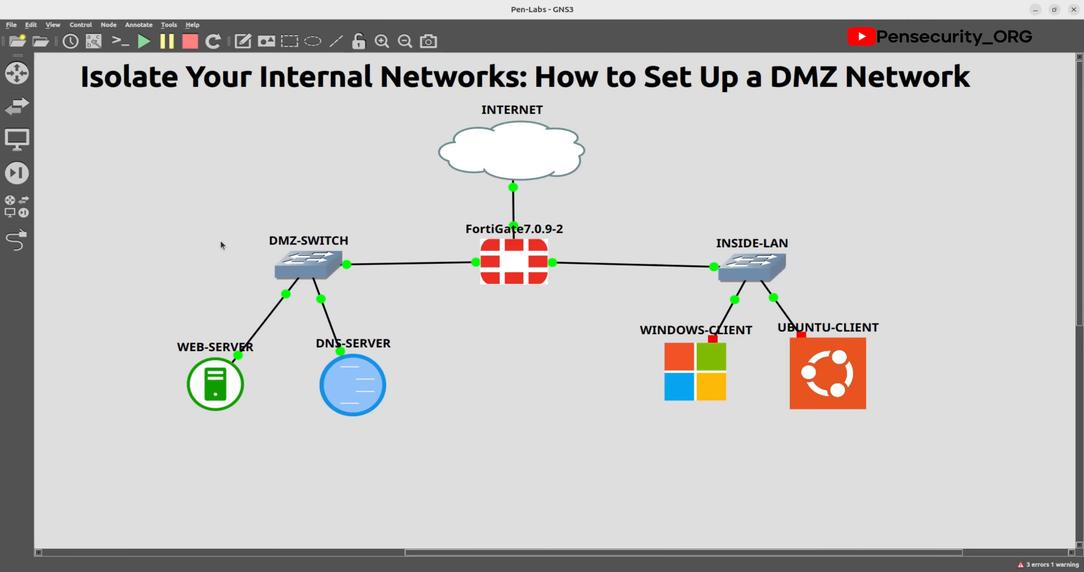
click(374, 387)
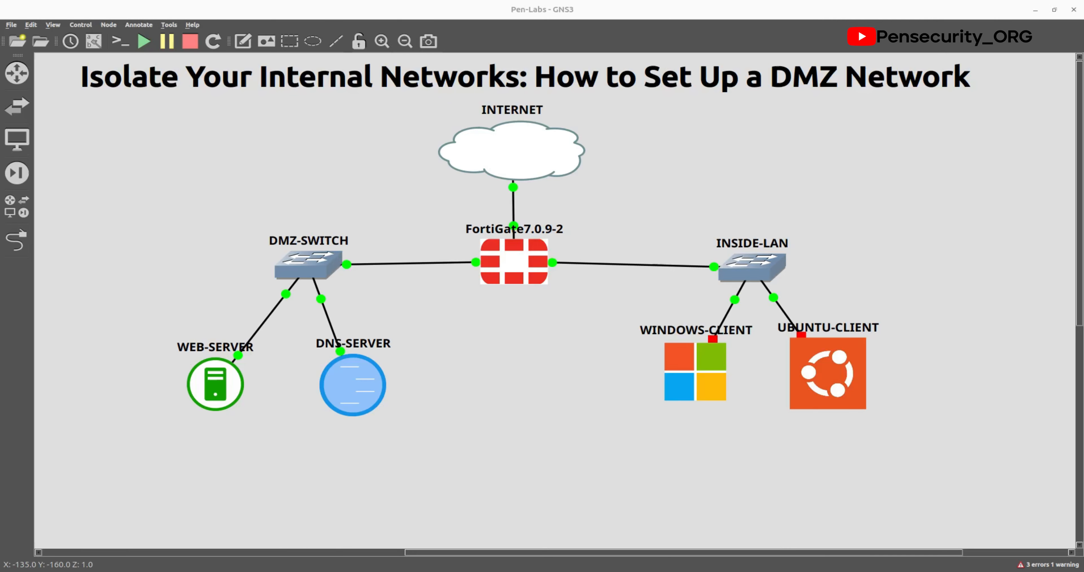
Step: Open the DNS-SERVER console and run nmcli con show, listing lo and System eth0
double_click(346, 366)
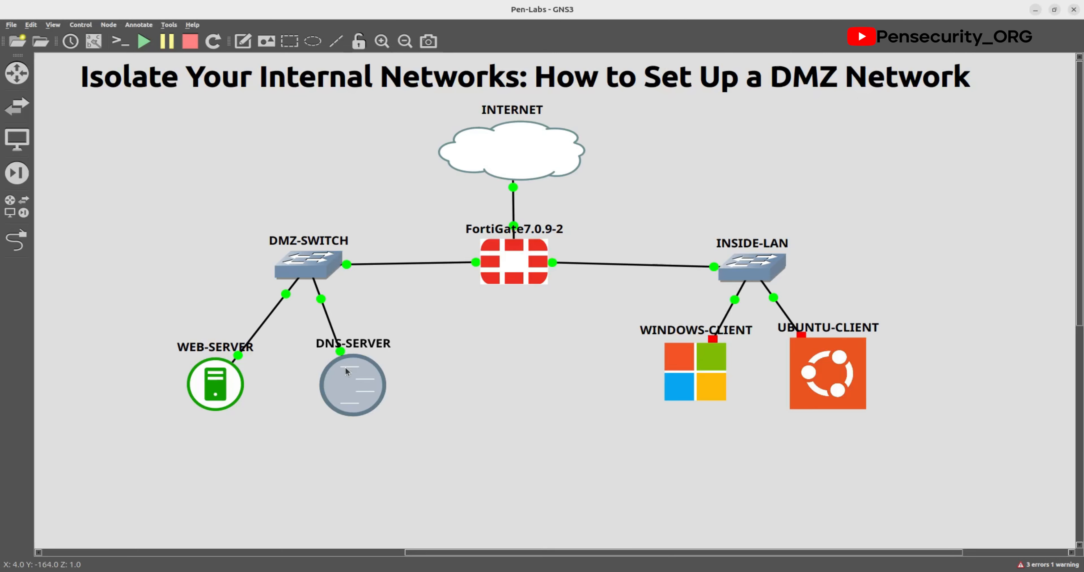
key(Return)
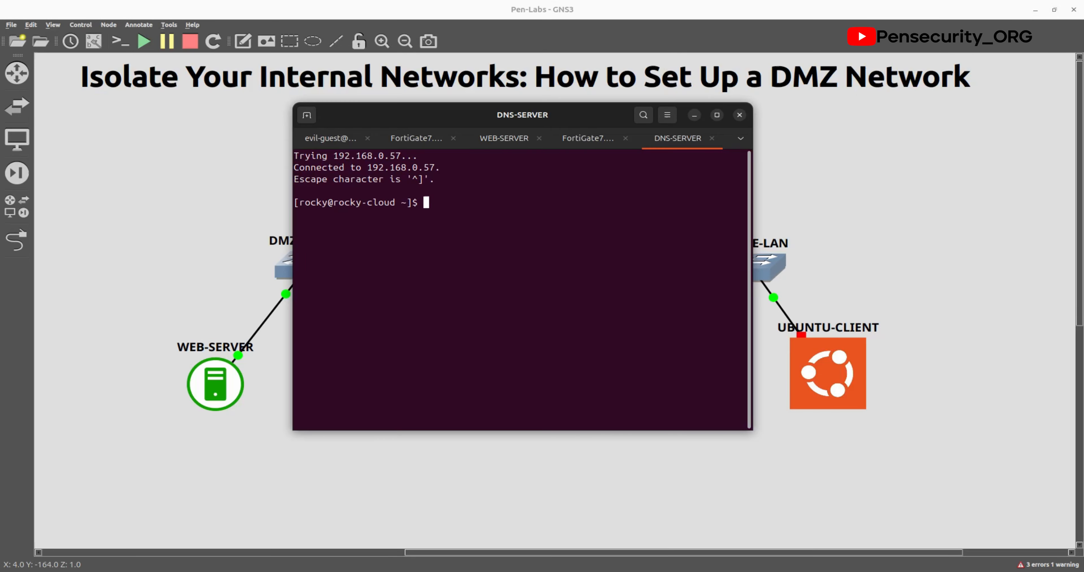
text(nc)
key(alt+Tab)
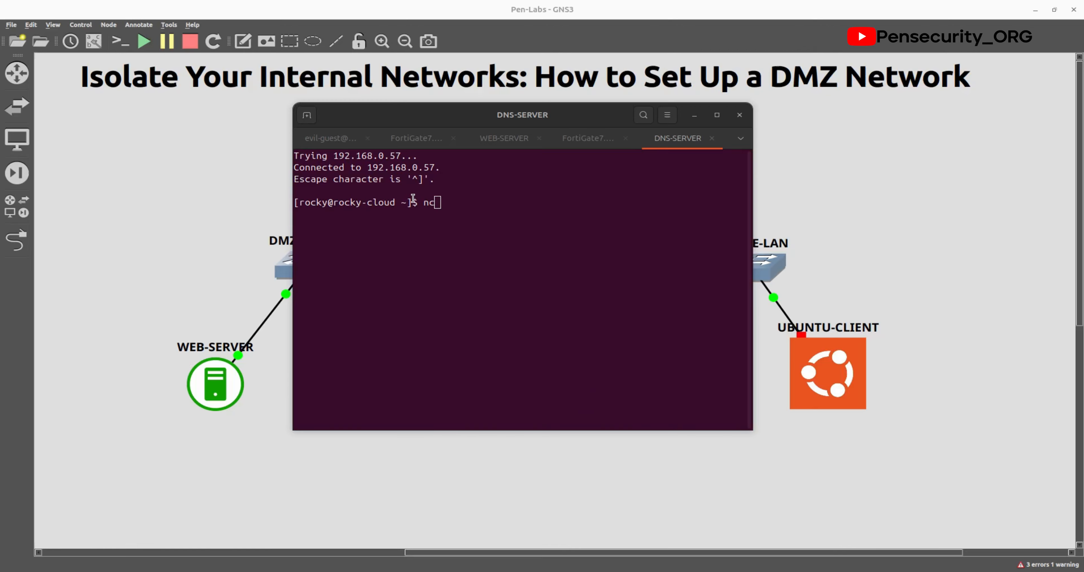
key(alt+Tab)
key(BackSpace)
text(mcl)
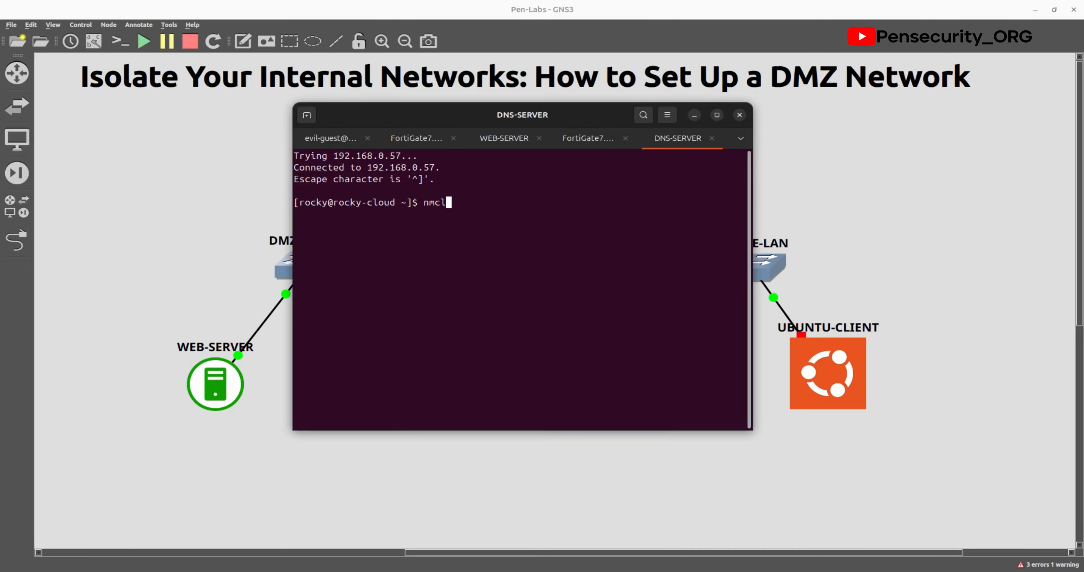
text(i con show)
key(Return)
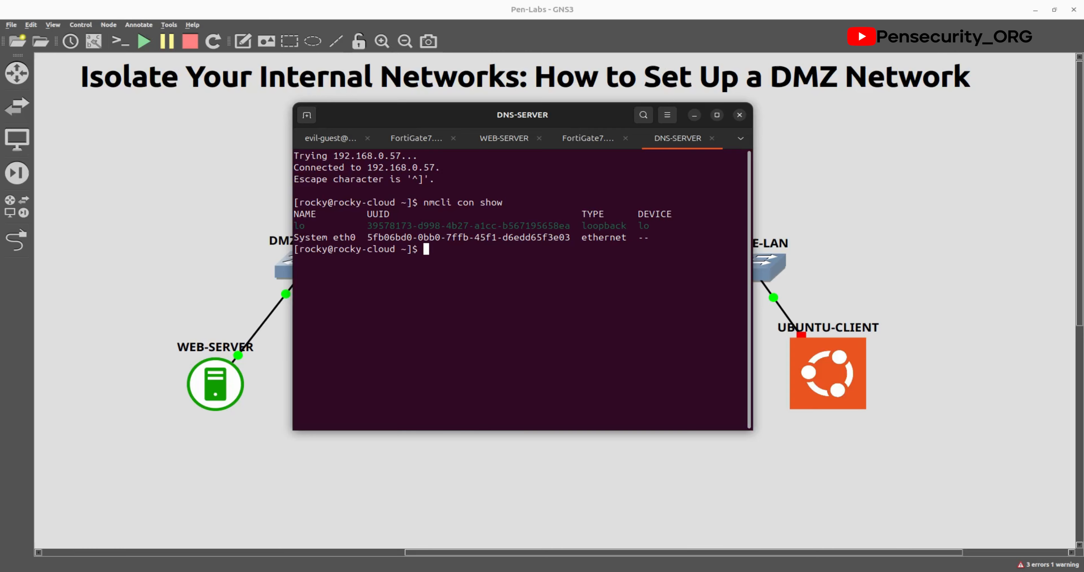
key(alt+Tab)
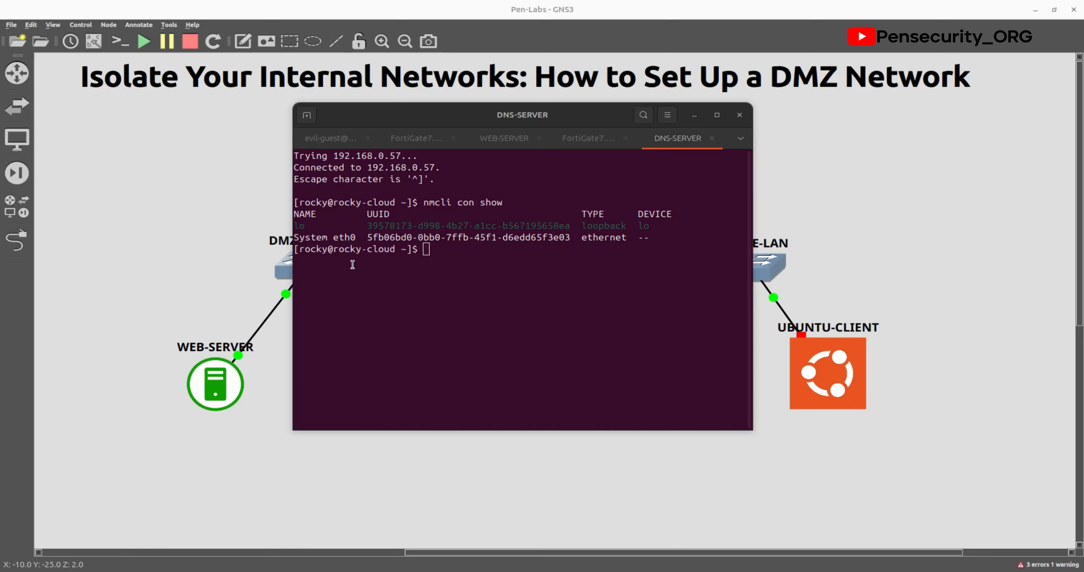
right_click(423, 245)
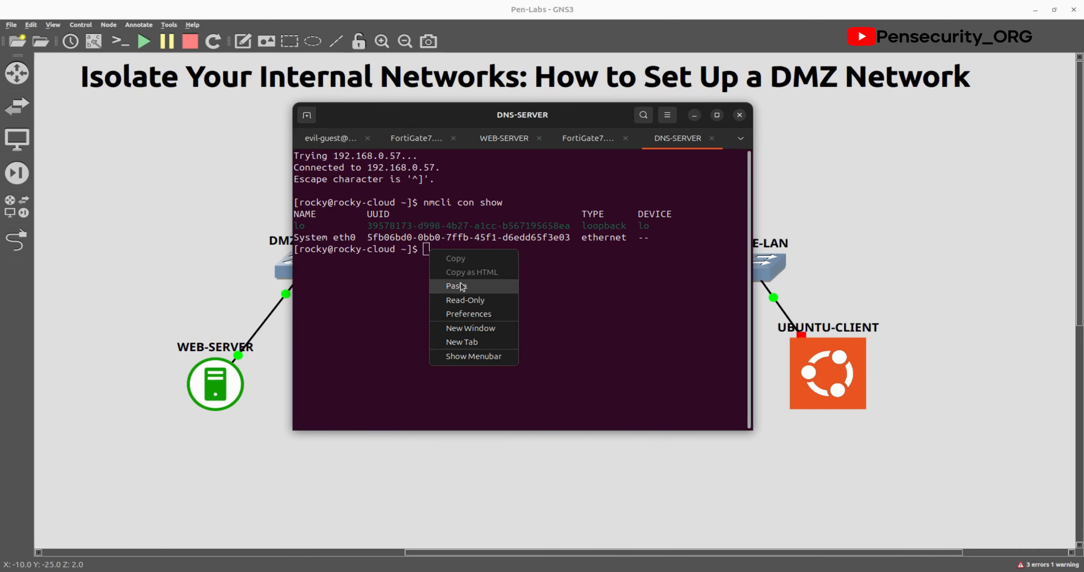
Step: Paste and run the static-address nmcli command, which fails on 'Wired connection 1'
click(459, 282)
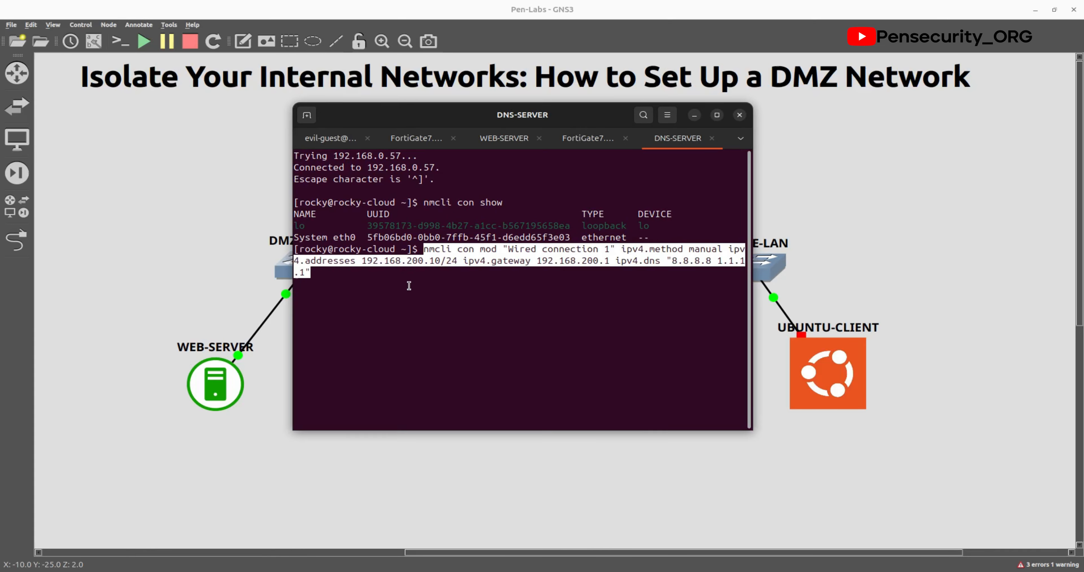
key(Return)
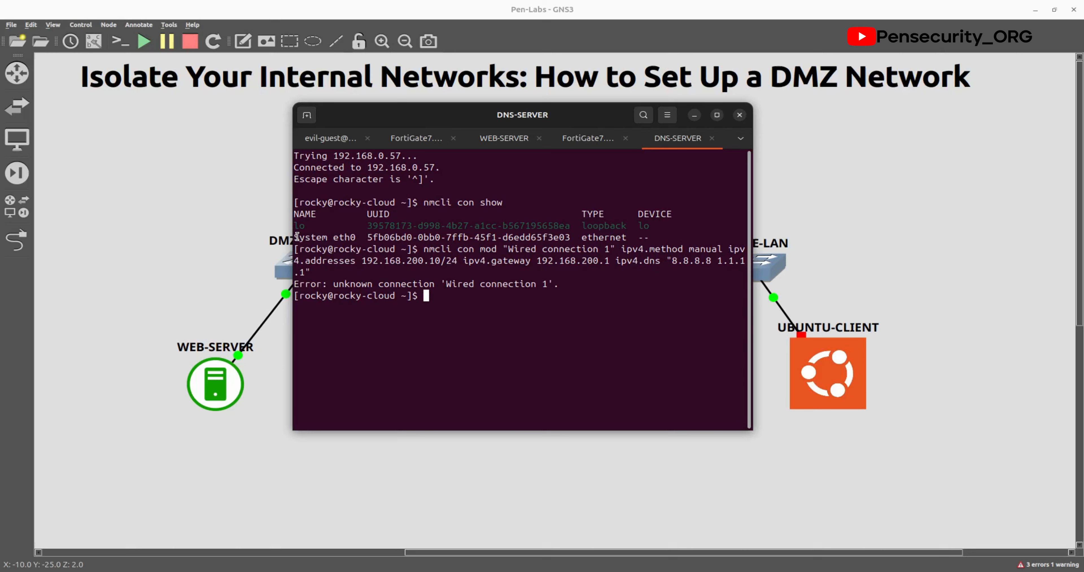
drag(297, 237, 356, 237)
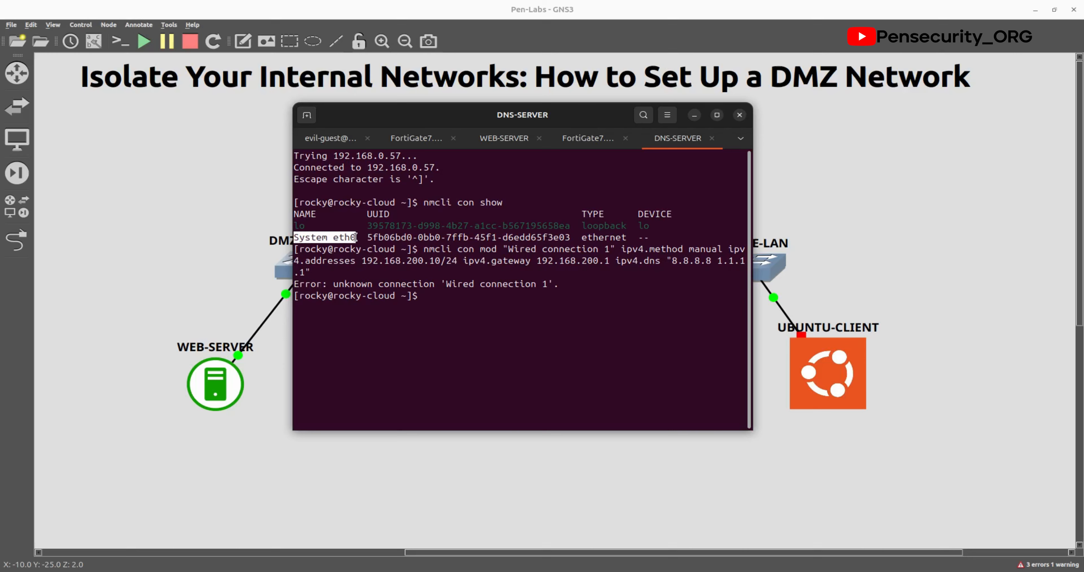
click(469, 299)
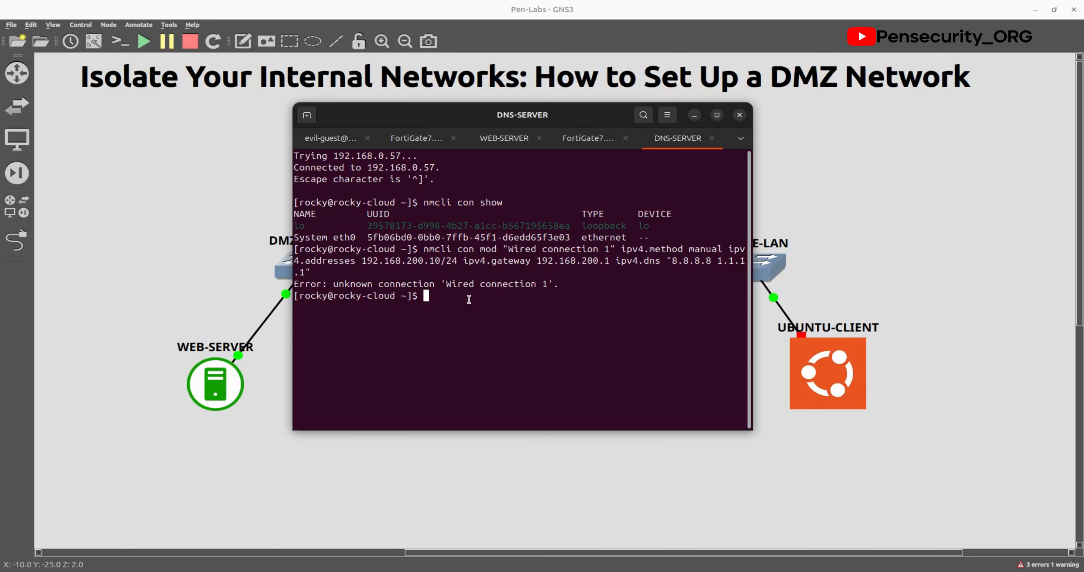
Step: Recall the nmcli con mod command and replace the connection name with 'System eth0'
key(Up)
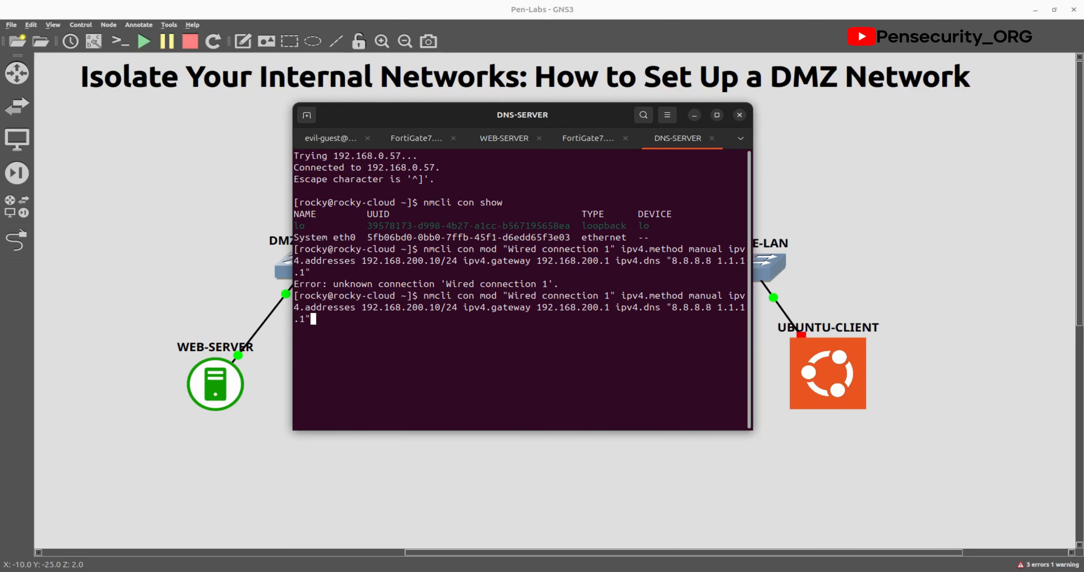
key(Up)
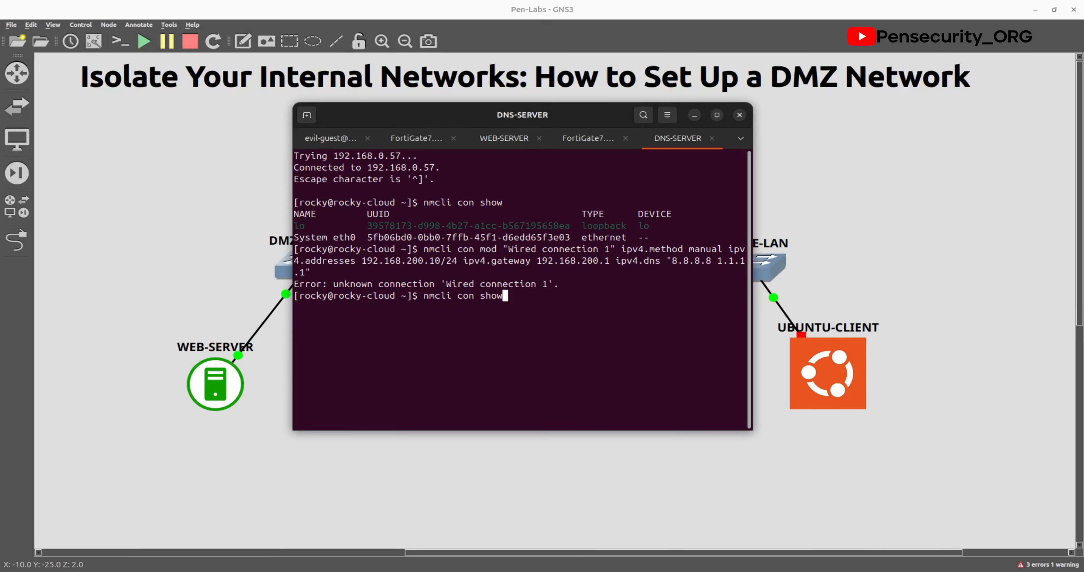
key(Down)
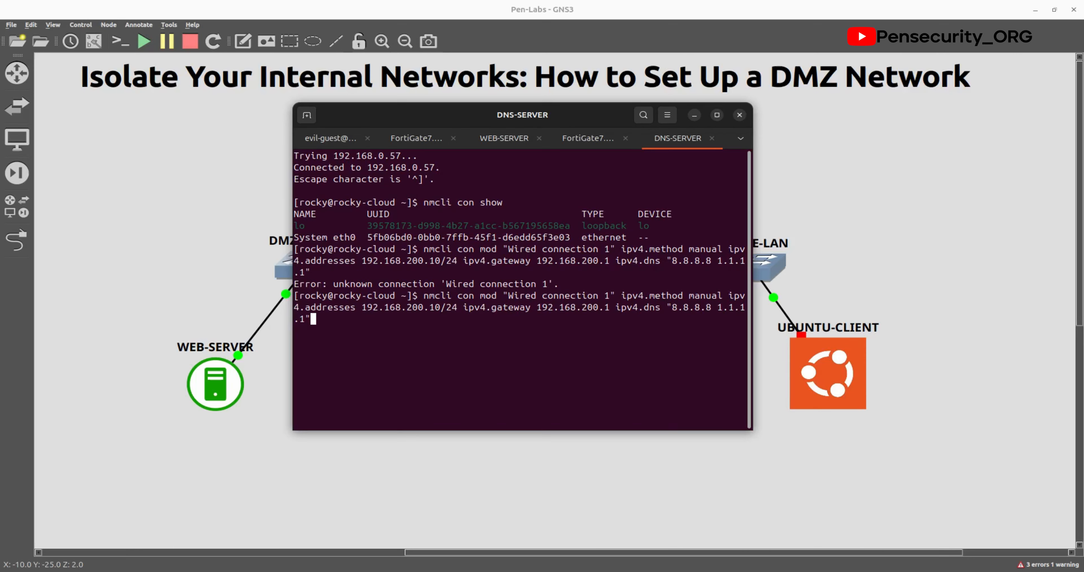
key(Left)
key(Left)
key(Left)
key(Left)
key(Left)
key(Left)
key(Left)
key(Left)
key(Left)
key(Left)
key(Left)
key(Left)
key(Left)
key(Left)
key(Left)
key(Left)
key(Left)
key(Left)
key(Left)
key(Left)
key(Left)
key(Left)
key(Left)
key(Left)
key(Left)
key(Left)
key(Left)
key(Left)
key(Left)
key(Left)
key(Left)
key(Left)
key(Left)
key(Left)
key(Left)
key(Left)
key(Left)
key(Left)
key(Left)
key(Left)
key(Left)
key(Left)
key(Left)
key(Left)
key(Left)
key(Left)
key(Left)
key(Left)
key(Left)
key(Left)
key(Left)
key(Left)
key(Left)
key(Right)
key(Right)
key(Right)
key(Right)
key(Right)
key(Right)
key(Right)
key(BackSpace)
key(BackSpace)
key(BackSpace)
key(BackSpace)
key(BackSpace)
key(BackSpace)
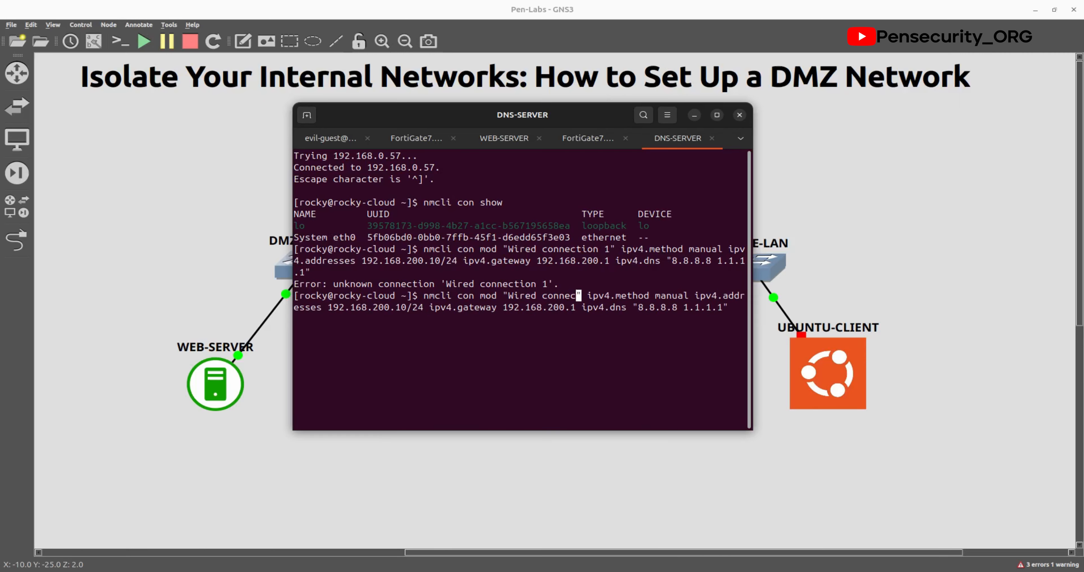
key(BackSpace)
key(BackSpace)
key(BackSpace)
key(BackSpace)
key(BackSpace)
key(BackSpace)
key(BackSpace)
key(BackSpace)
key(BackSpace)
key(BackSpace)
key(BackSpace)
key(Left)
key(Left)
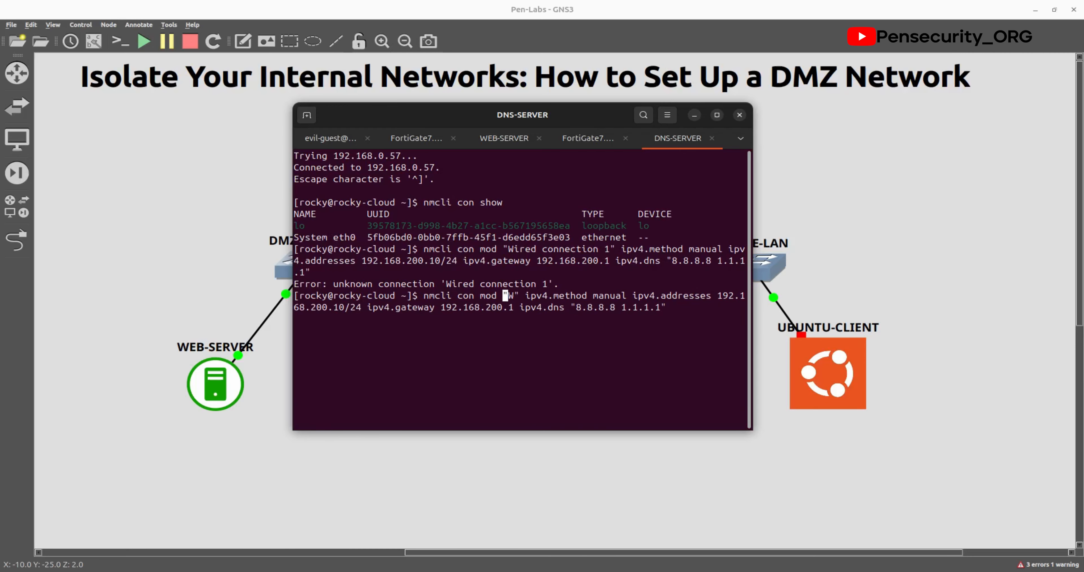
key(Right)
key(Right)
key(BackSpace)
text(Syst)
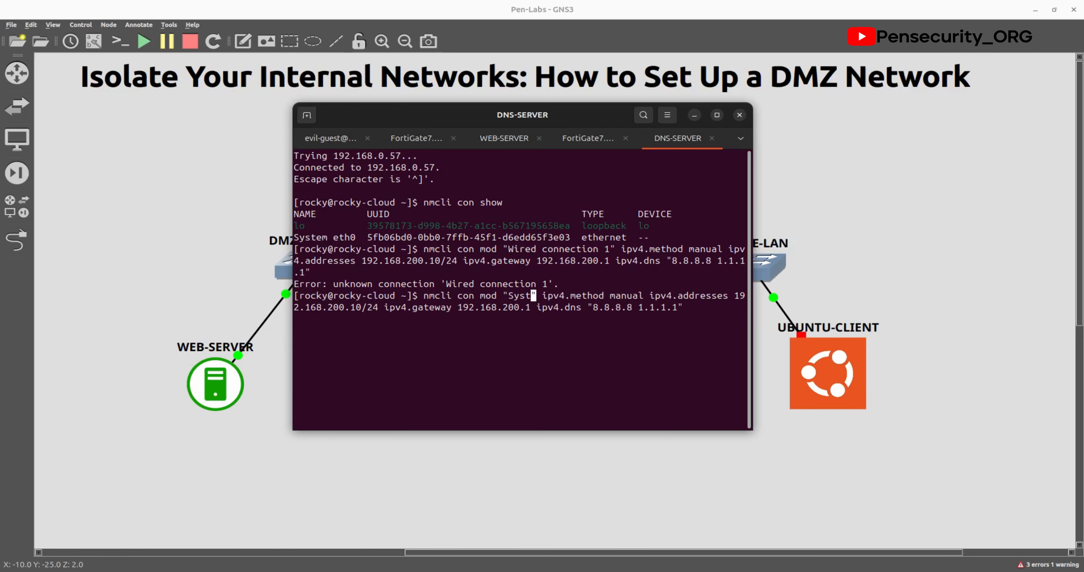
text(em)
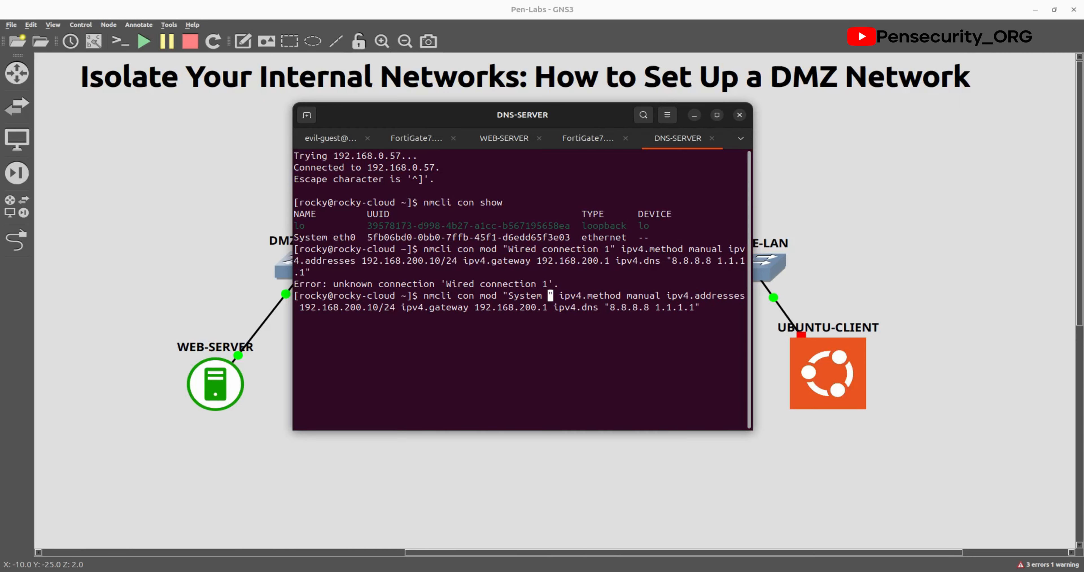
text( eth0)
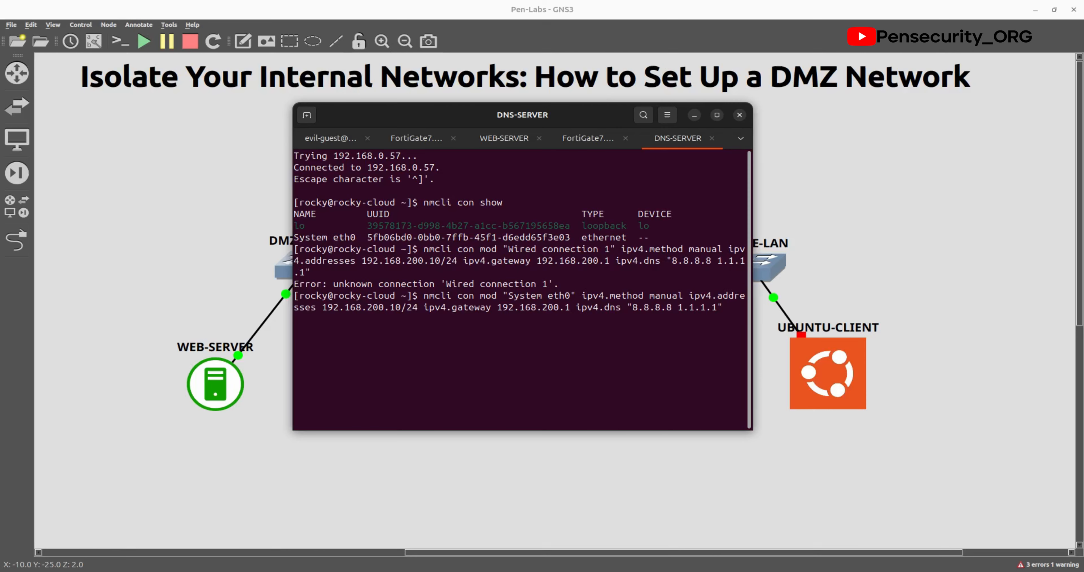
key(Left)
key(Left)
key(Left)
key(Left)
key(Left)
key(Left)
key(Left)
key(Left)
key(Left)
key(Left)
key(Left)
key(Left)
key(Left)
key(Left)
key(Left)
key(Left)
key(Left)
key(Left)
key(Left)
key(Left)
key(Left)
key(Left)
key(Left)
key(Left)
key(Left)
key(Left)
key(Left)
key(Left)
key(Left)
key(Left)
key(Left)
key(Left)
key(Left)
key(Left)
key(Left)
key(Left)
key(Left)
key(Left)
key(Left)
key(Left)
key(Left)
key(Left)
key(Left)
key(Left)
key(Left)
key(Left)
key(Left)
key(Left)
Step: Change the address to 192.168.200.11/24 and run nmcli con mod on System eth0
key(BackSpace)
text(1)
key(Return)
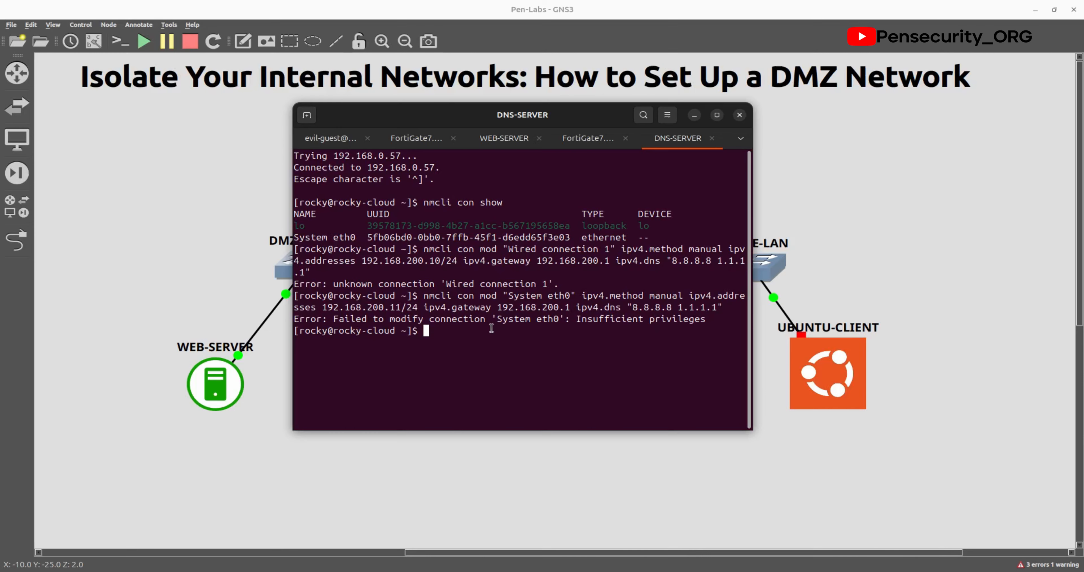
Step: Retry the address command, then rerun it with sudo so it completes without error
key(Up)
key(Left)
key(Left)
key(Left)
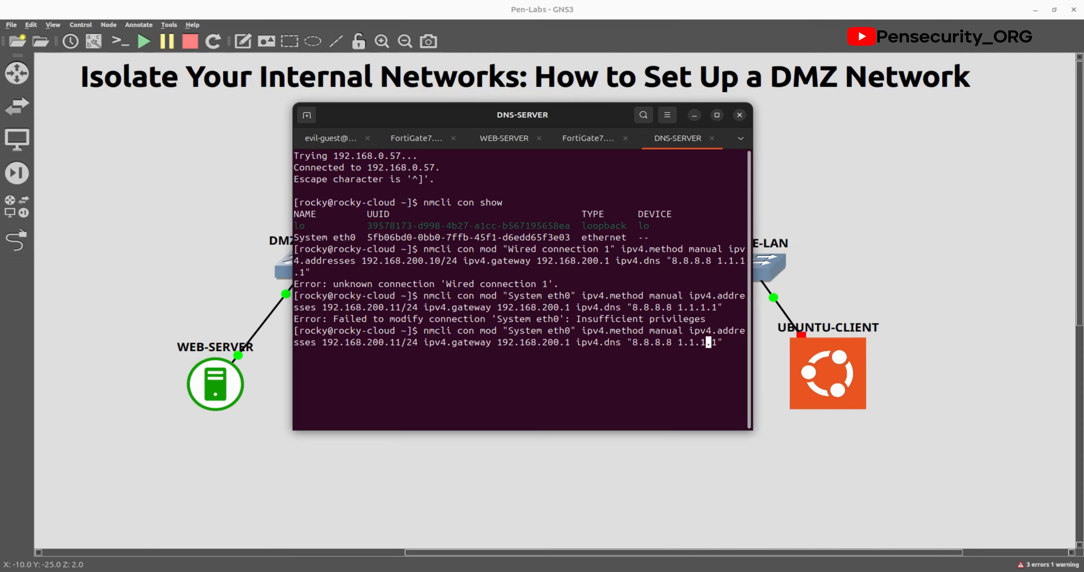
key(Left)
key(Left)
key(Left)
key(Left)
key(Left)
key(Left)
key(Left)
key(Left)
key(Left)
key(Left)
key(Left)
key(Left)
key(Left)
key(Left)
key(Left)
key(Left)
key(Left)
key(Left)
key(Left)
key(Left)
key(Left)
key(Left)
key(Left)
key(BackSpace)
text(0)
key(Return)
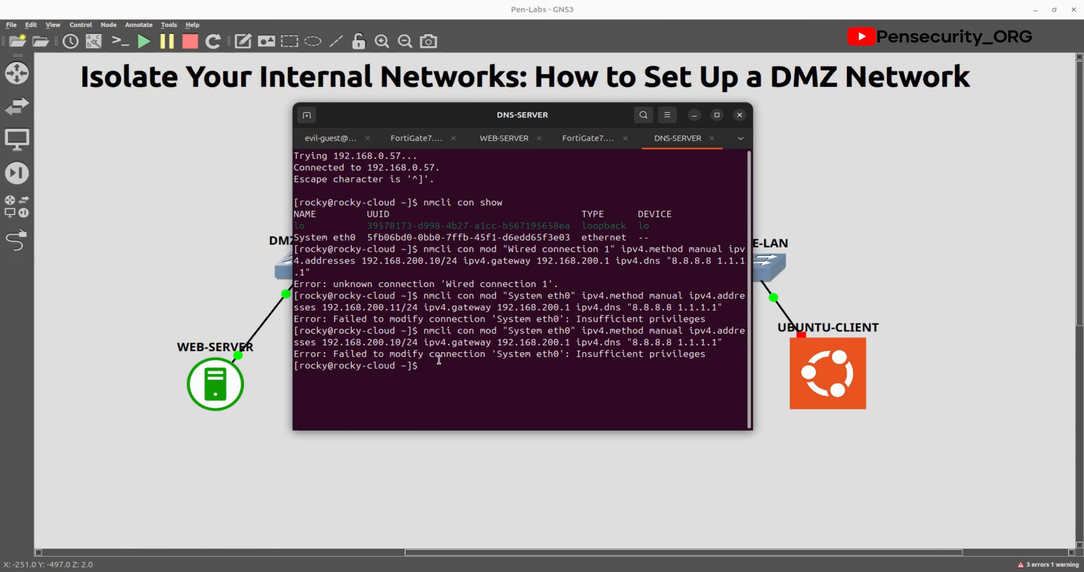
key(Up)
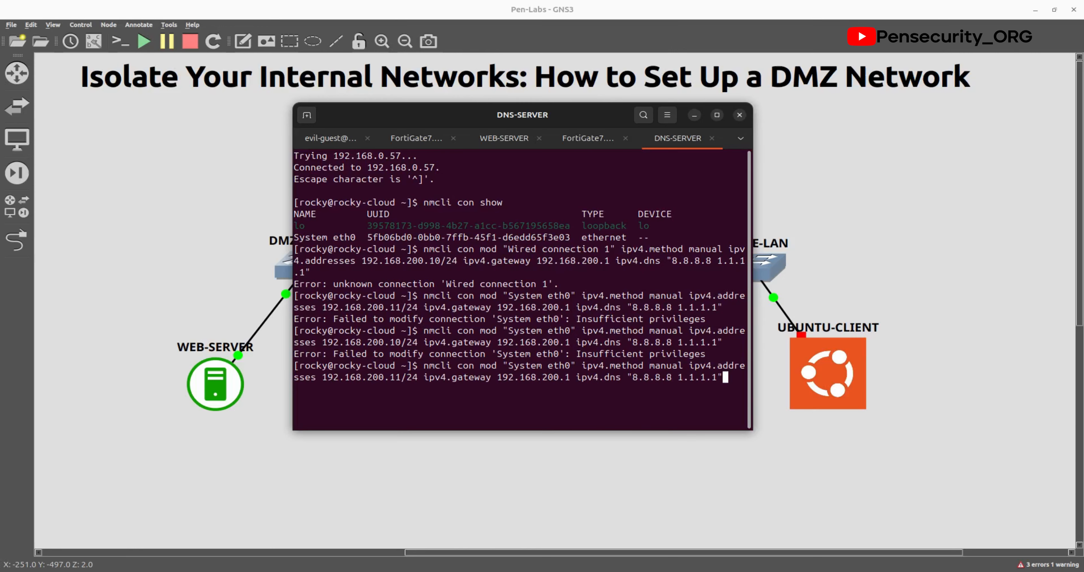
key(Left)
key(Left)
key(Left)
key(Left)
key(Left)
key(Left)
key(Left)
key(Left)
key(Left)
key(Left)
key(Left)
key(Left)
key(Left)
key(Left)
key(Left)
key(Left)
key(Left)
key(Left)
key(Left)
key(Left)
key(Left)
key(Left)
key(Left)
key(Left)
key(Left)
key(Left)
key(Left)
key(Left)
key(Left)
key(Left)
key(Left)
key(Left)
key(Left)
key(Left)
key(Left)
key(Left)
key(Left)
key(Left)
key(Left)
key(Left)
key(Left)
key(Left)
key(Left)
key(Left)
key(Left)
key(Left)
key(Left)
key(Left)
key(Left)
key(Left)
key(Left)
key(Left)
key(Left)
key(Left)
key(Left)
key(Left)
key(Left)
text(sudo)
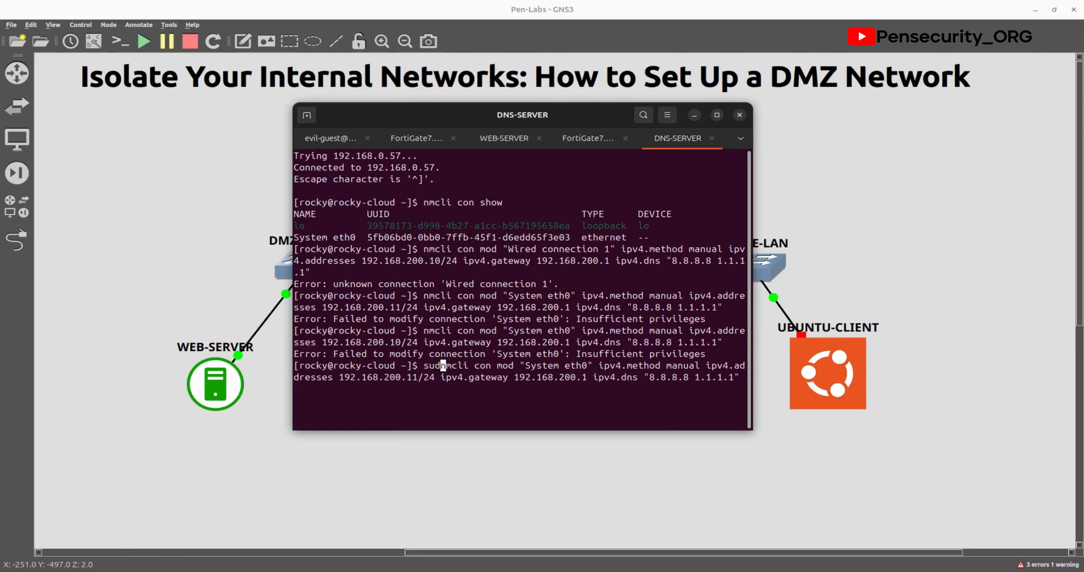
key(Return)
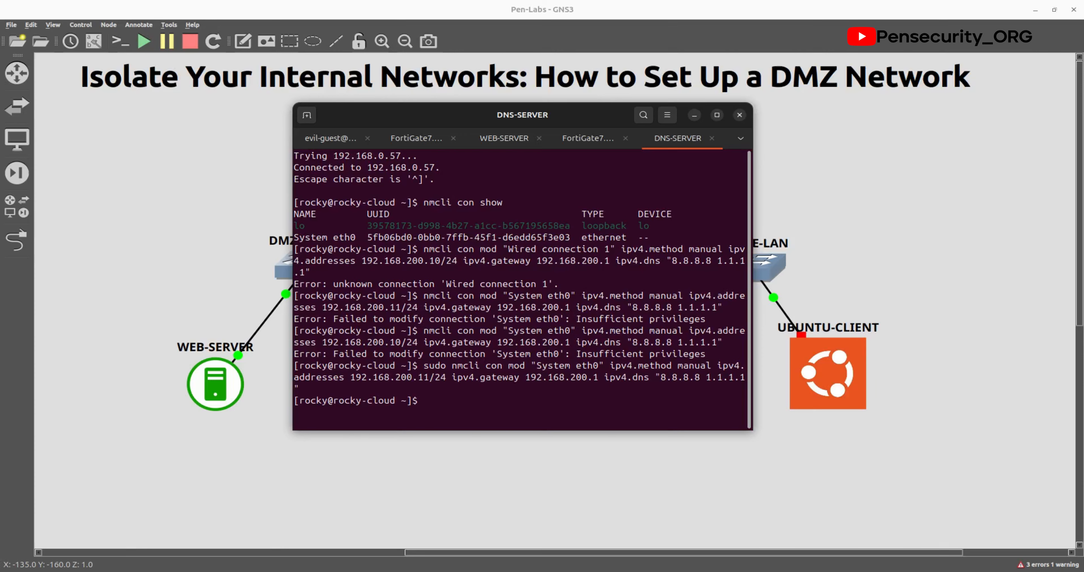
key(alt+Tab)
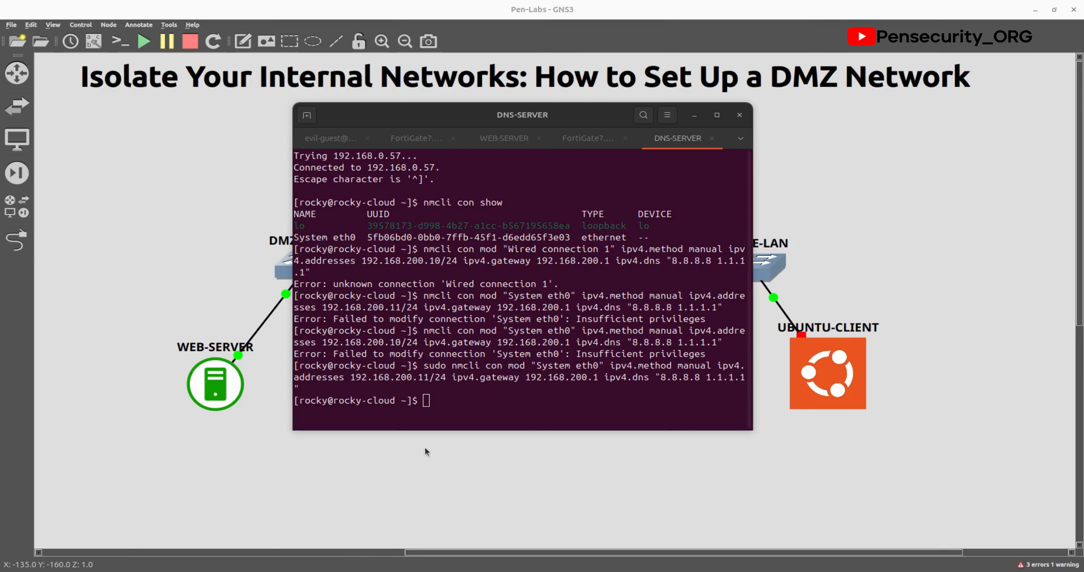
Step: Activate the connection with sudo nmcli con up "System eth0"
click(430, 400)
text(s)
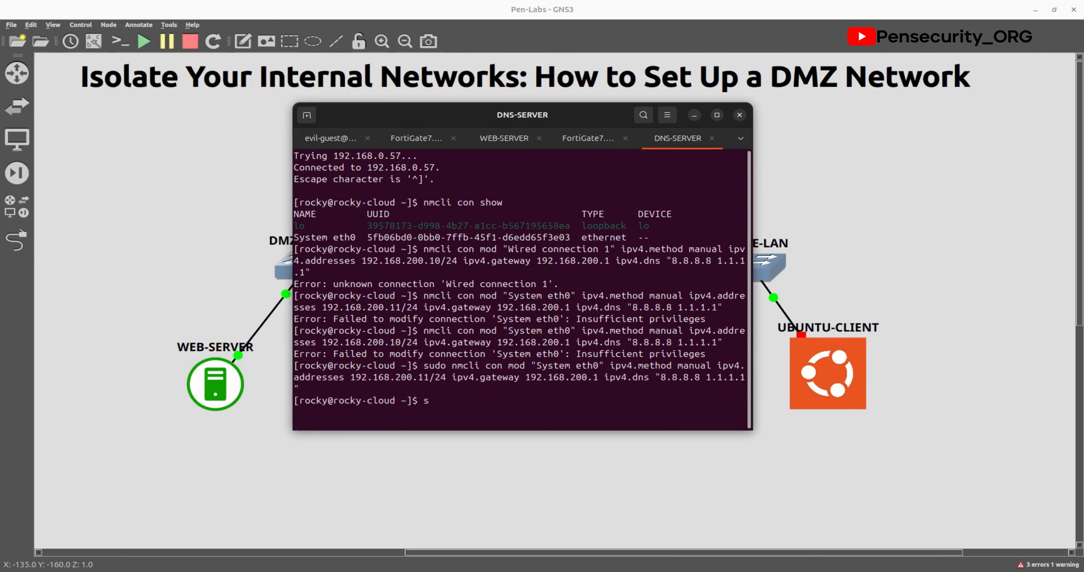
key(BackSpace)
text(nmcli con up "System eth)
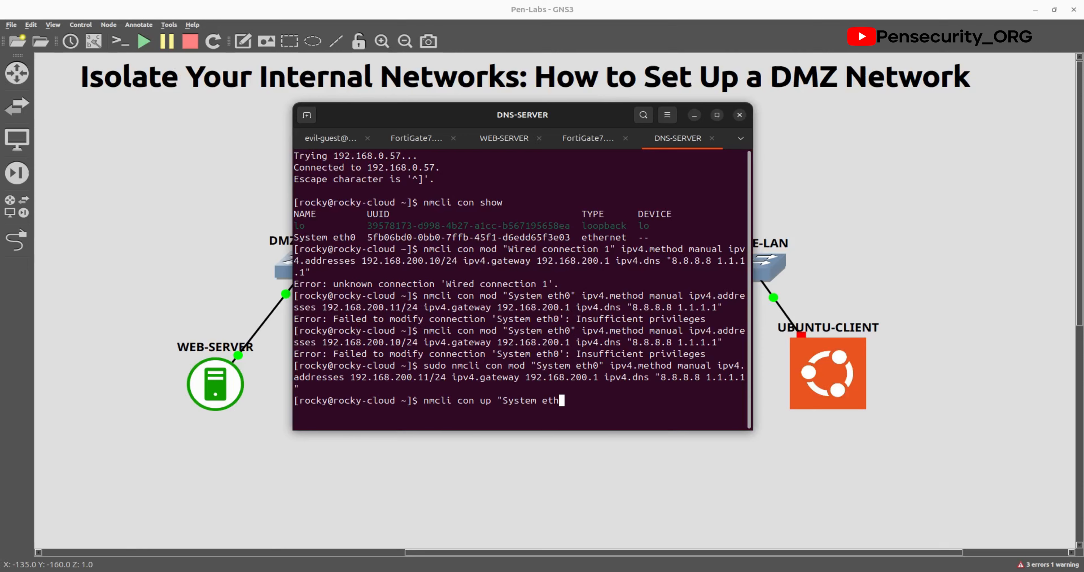
text(0")
key(Return)
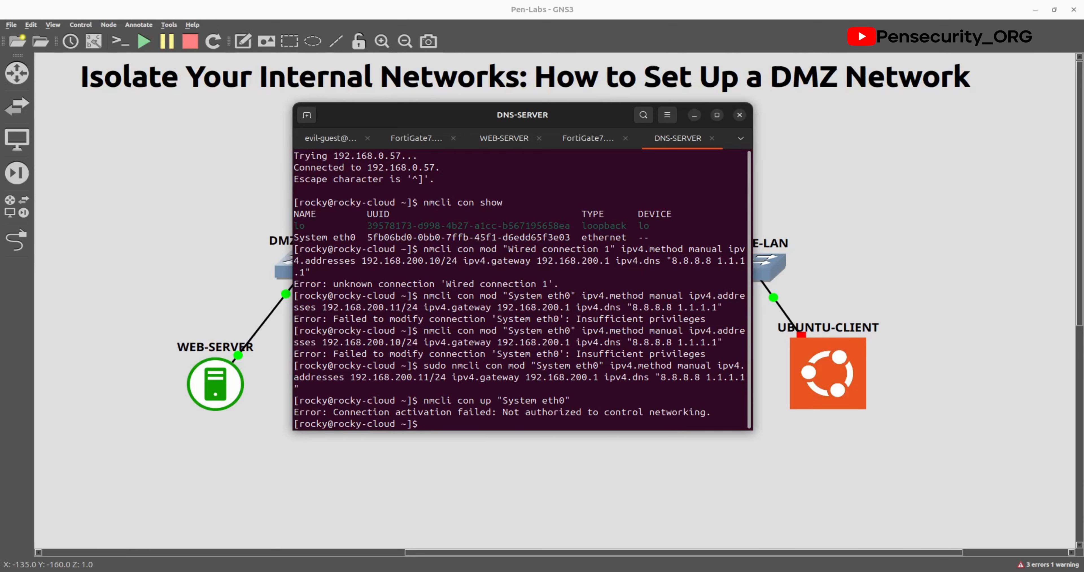
key(Up)
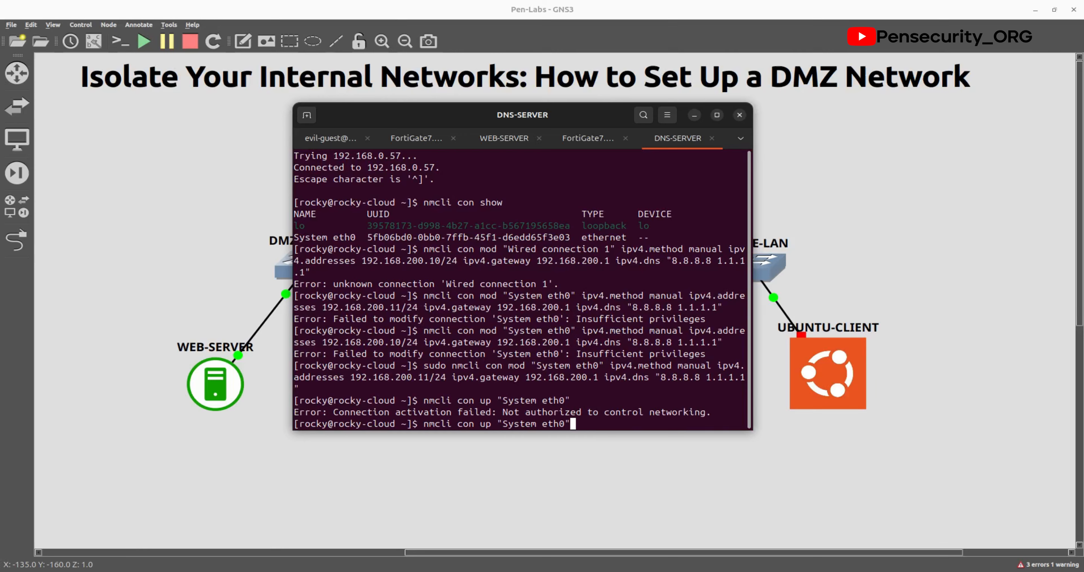
key(Left)
key(Left)
key(Left)
key(Left)
key(Left)
key(Left)
key(Left)
key(Left)
key(Left)
key(Left)
key(Left)
key(Left)
key(Left)
key(Left)
key(Left)
key(Left)
key(Left)
key(Left)
key(Left)
key(Left)
text(sudo)
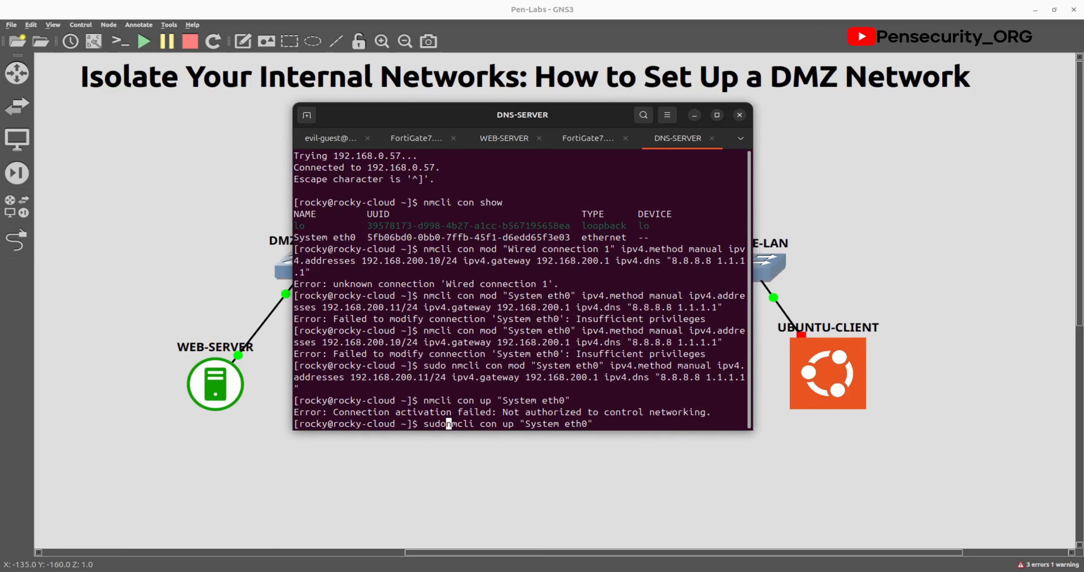
key(Return)
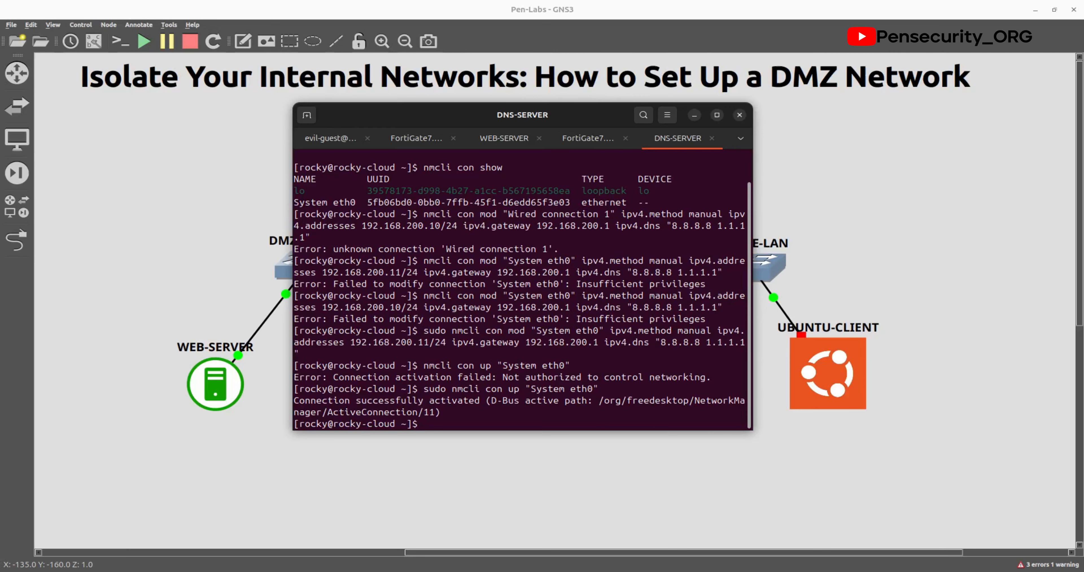
Step: Check with ip a that eth0 holds 192.168.200.11/24, then confirm ping 8.8.8.8 gets replies
text(ip a)
key(Return)
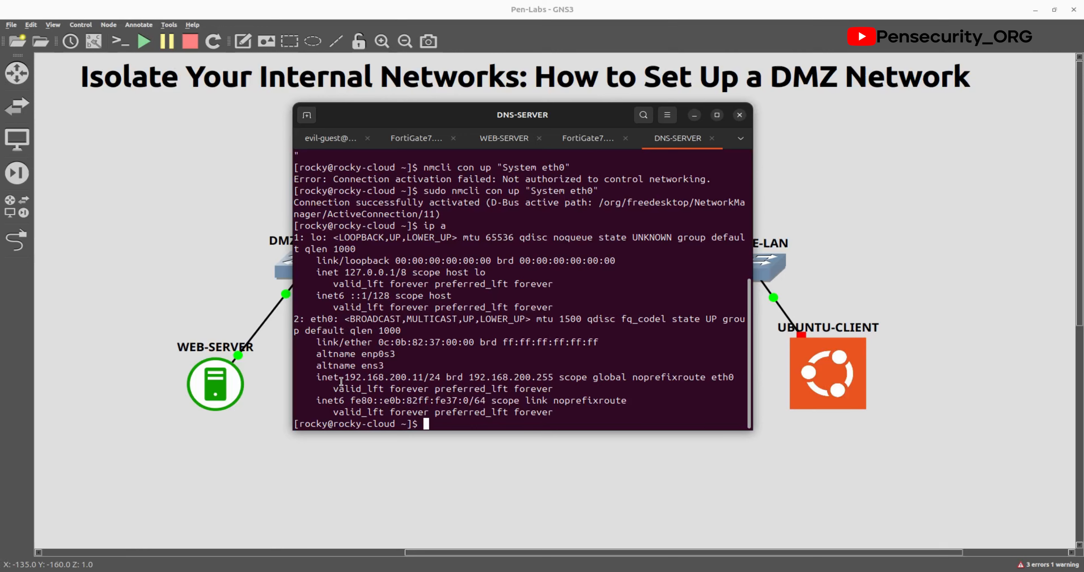
drag(343, 377, 437, 377)
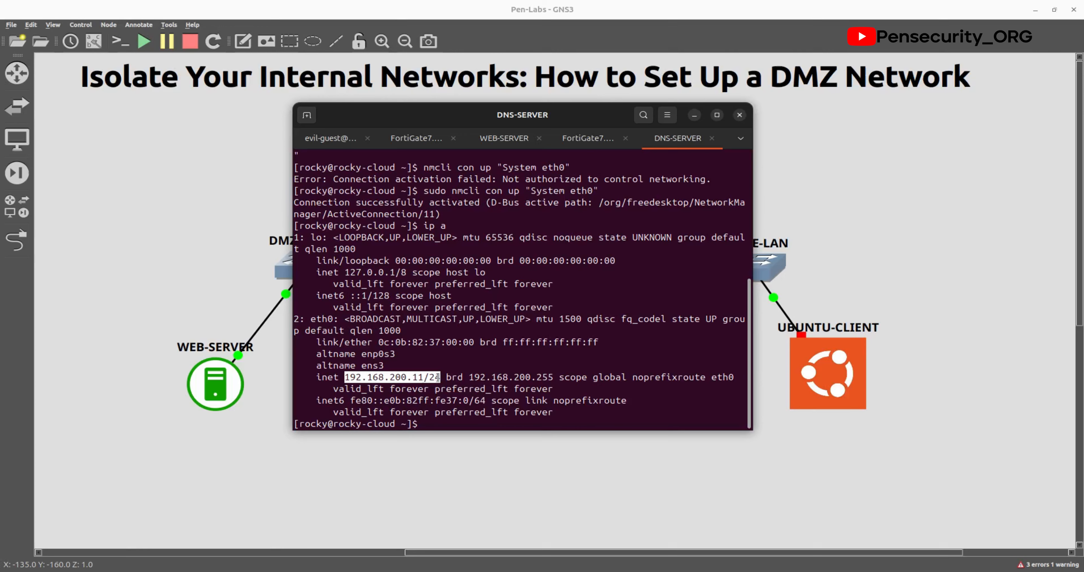
click(445, 424)
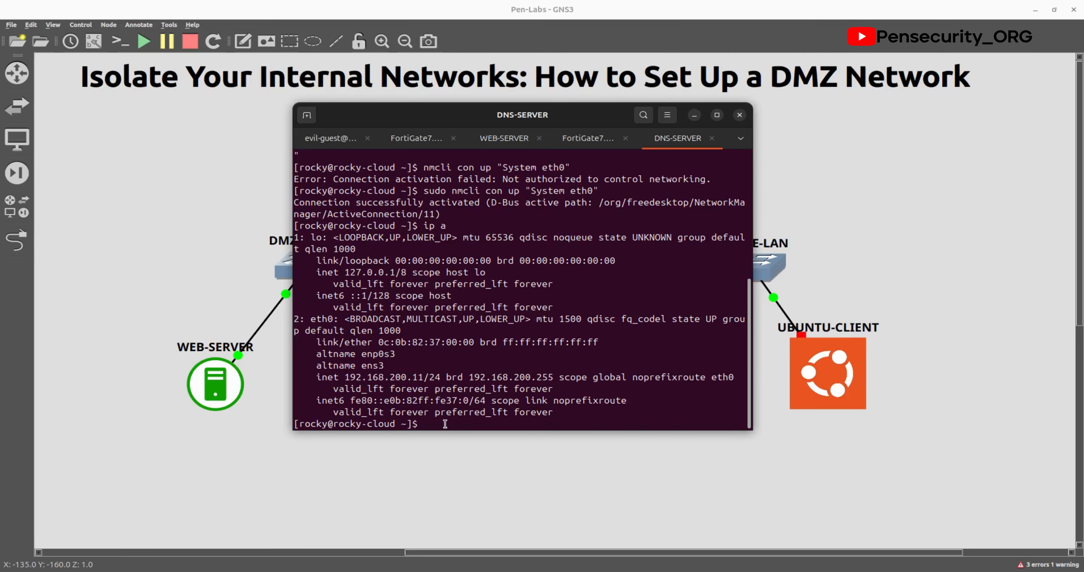
text(ping 8.8.8.8)
key(Return)
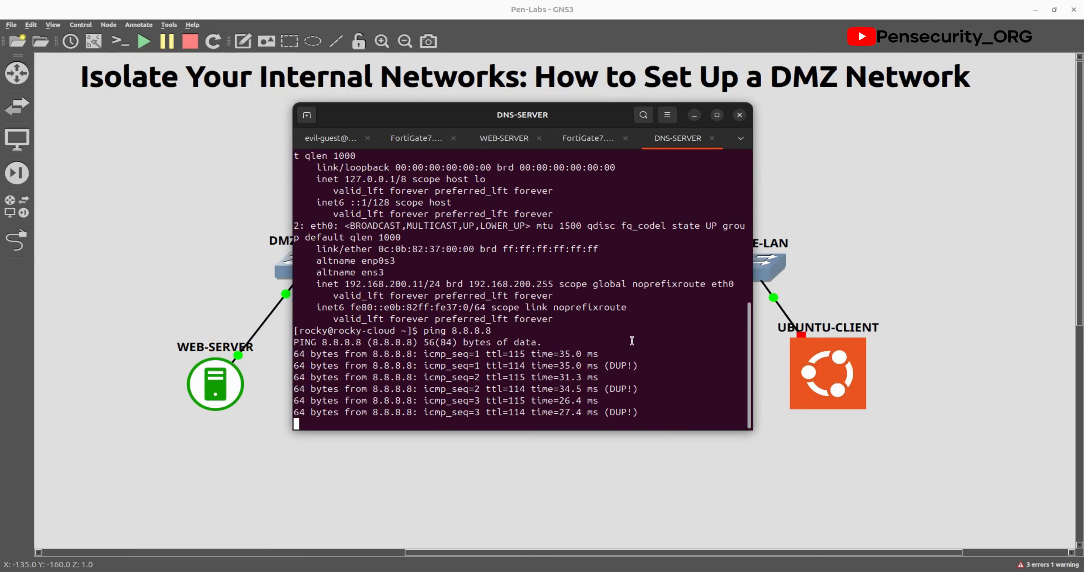
click(361, 450)
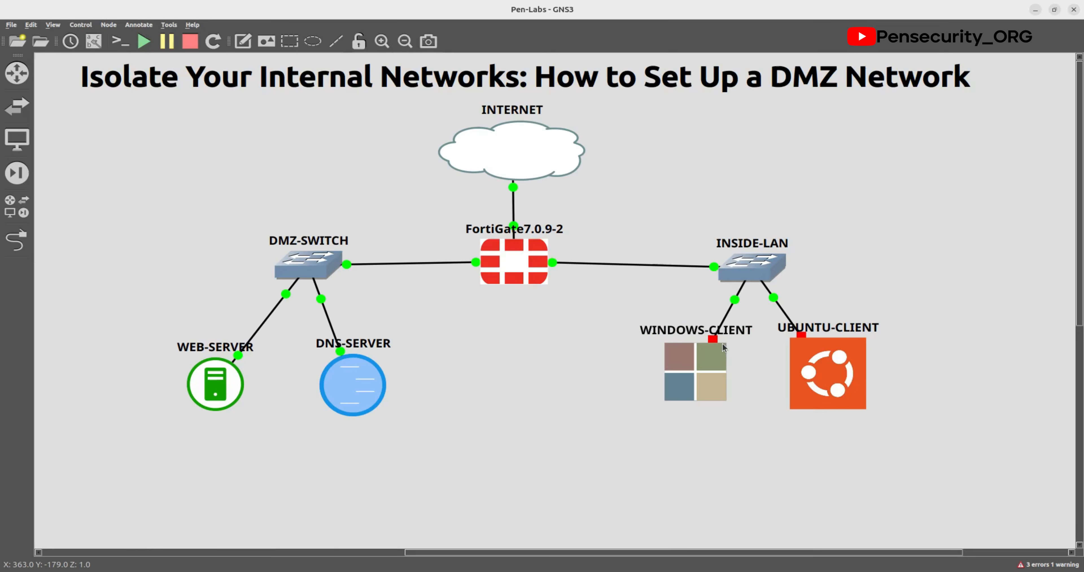
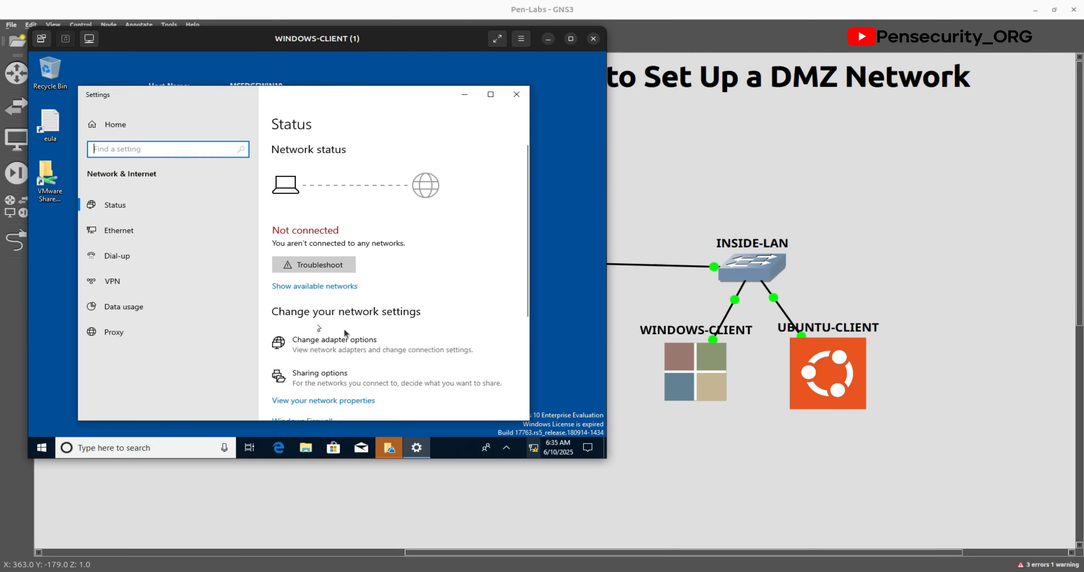
Step: Open the Windows client Ethernet adapter's Internet Protocol Version 4 (TCP/IPv4) properties
scroll(346, 332, down, 3)
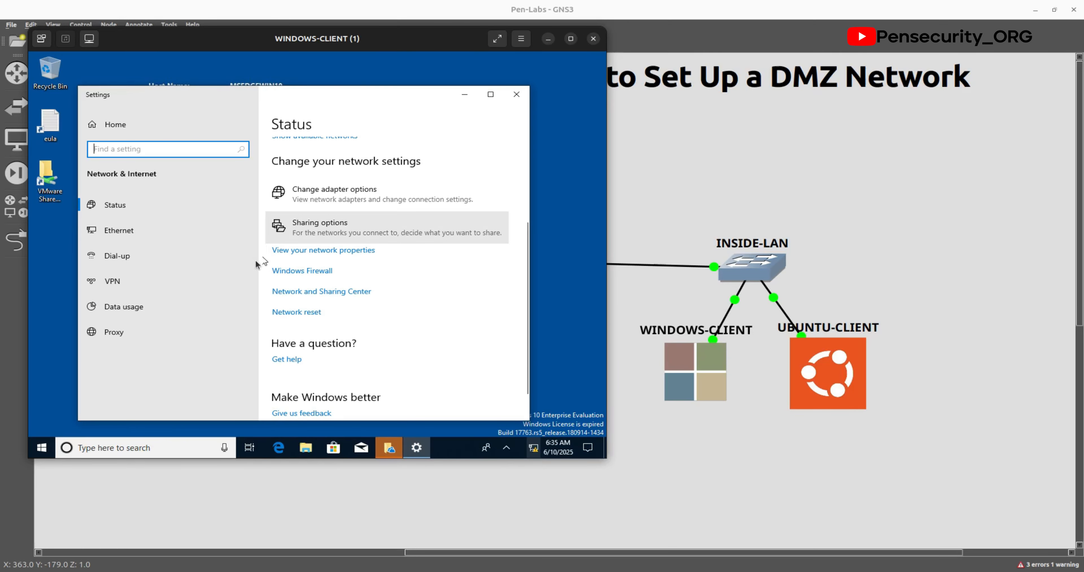
scroll(354, 293, down, 1)
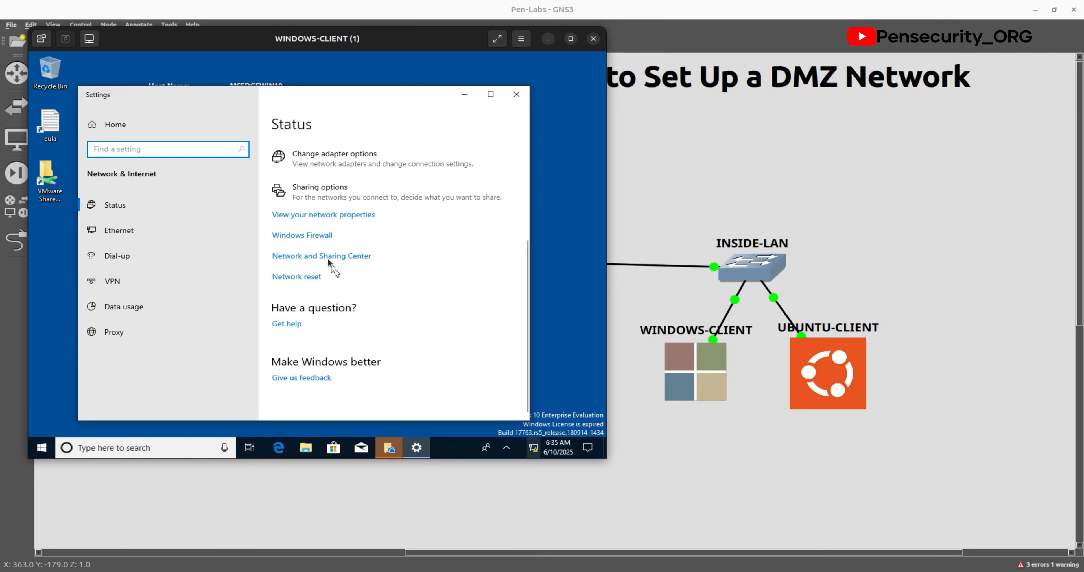
scroll(336, 349, up, 3)
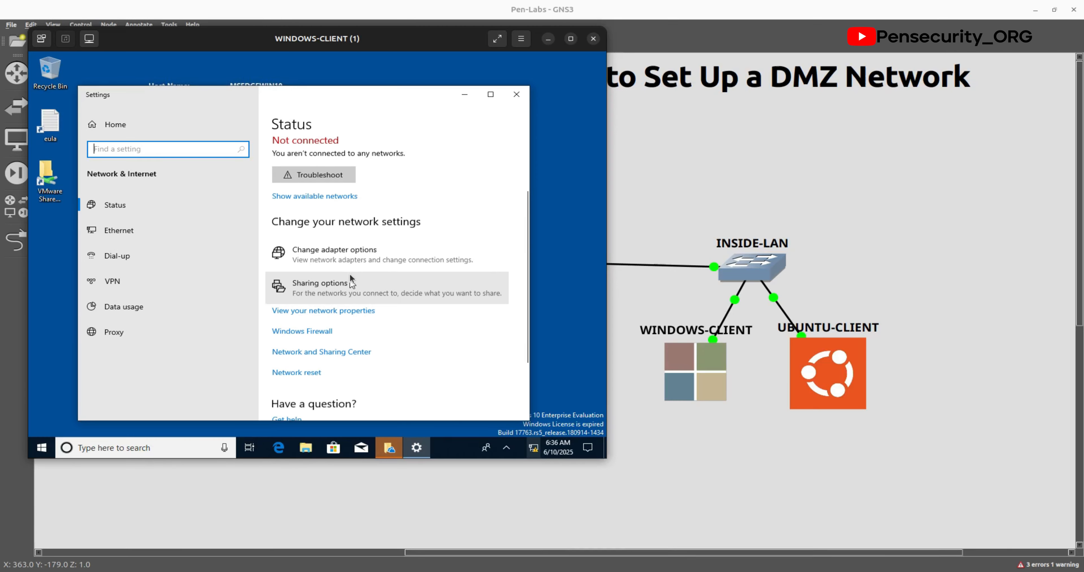
click(345, 264)
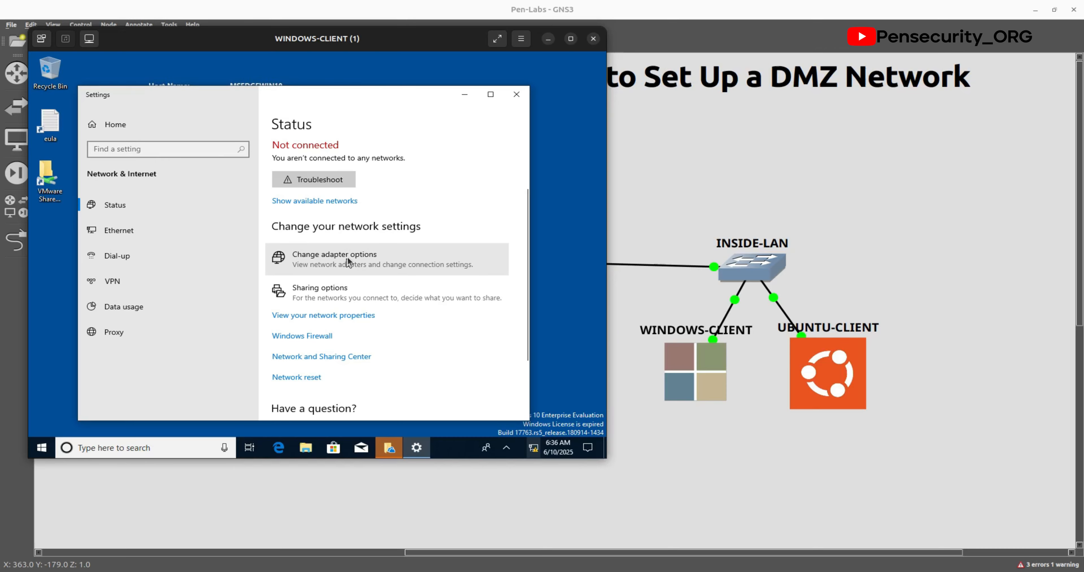
double_click(210, 168)
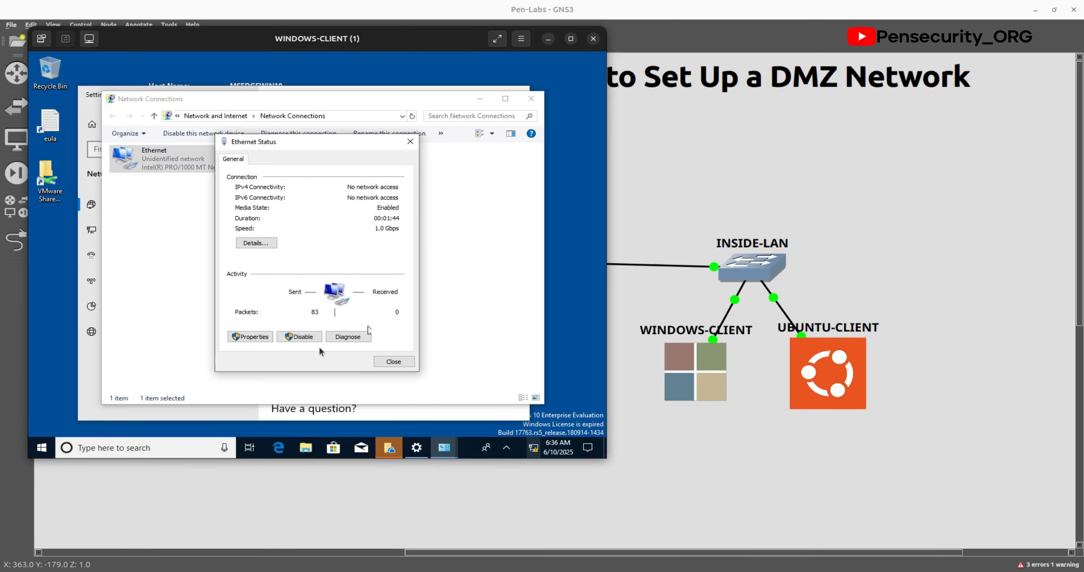
click(260, 339)
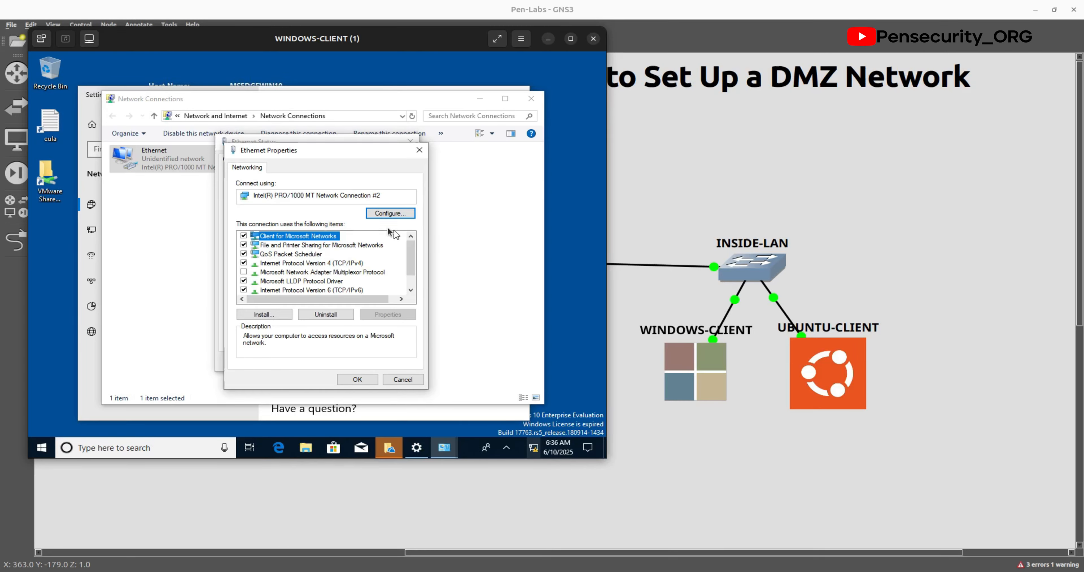
click(282, 264)
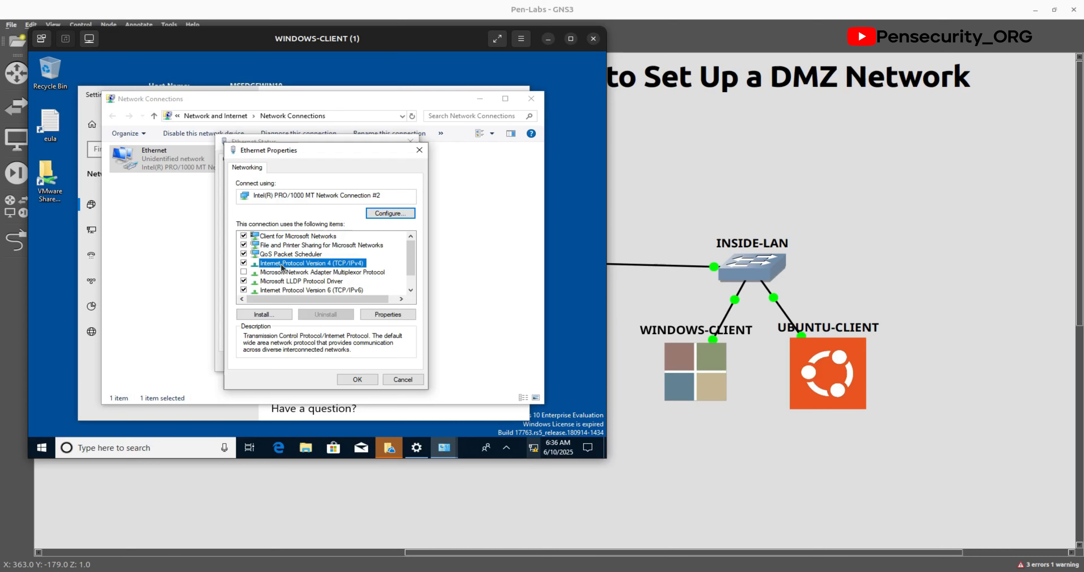
click(388, 316)
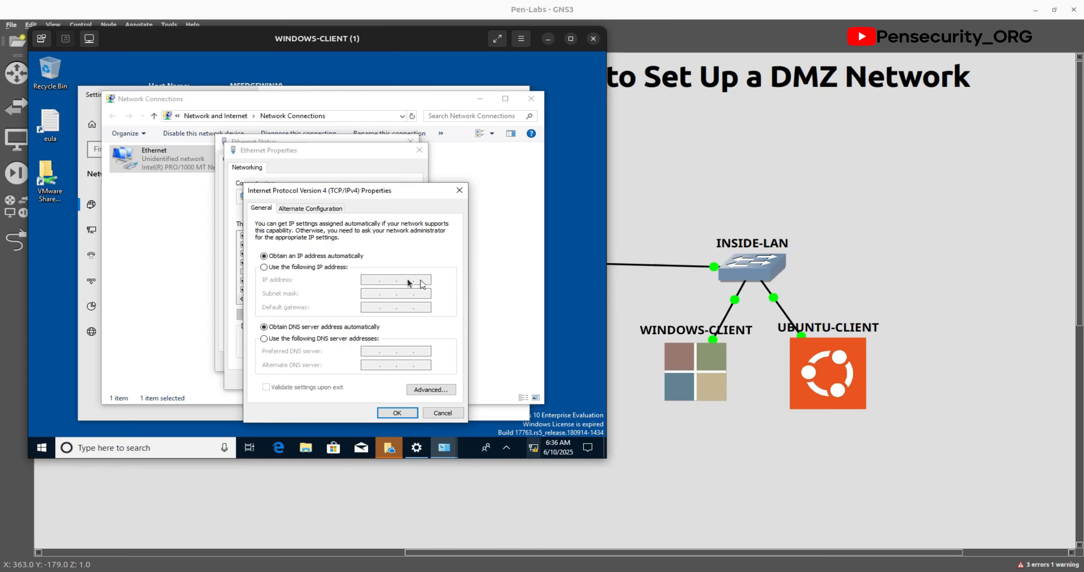
Step: Set static IP 192.168.10.11, mask 255.255.255.0, gateway 192.168.10.1 and preferred DNS 8.8.8.8
click(265, 266)
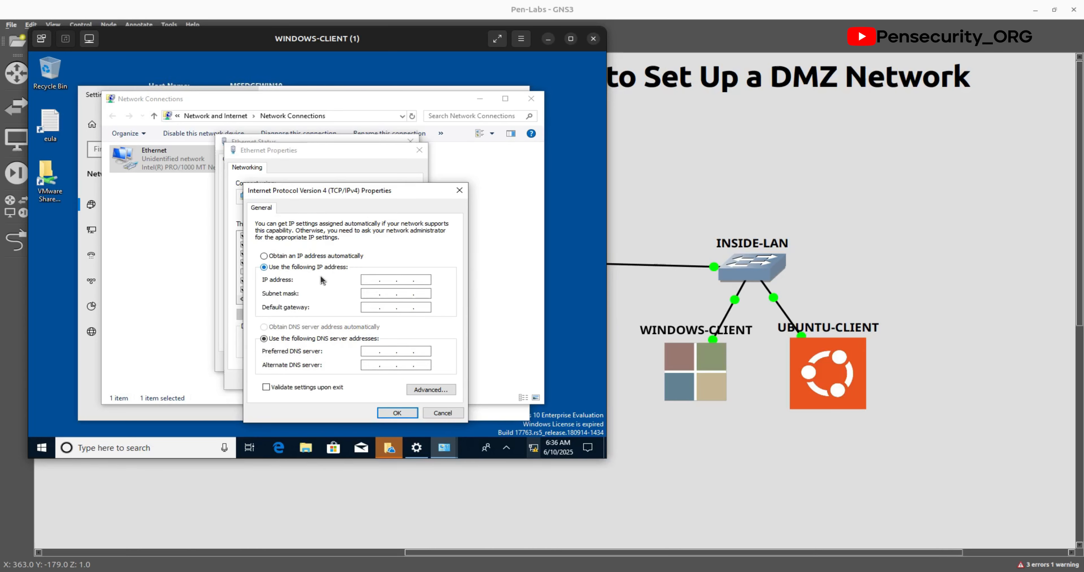
click(375, 279)
text(192 . 168 . 10 .)
text(11)
click(370, 294)
click(367, 307)
text(192 . 168 . 10 . 1)
text(.)
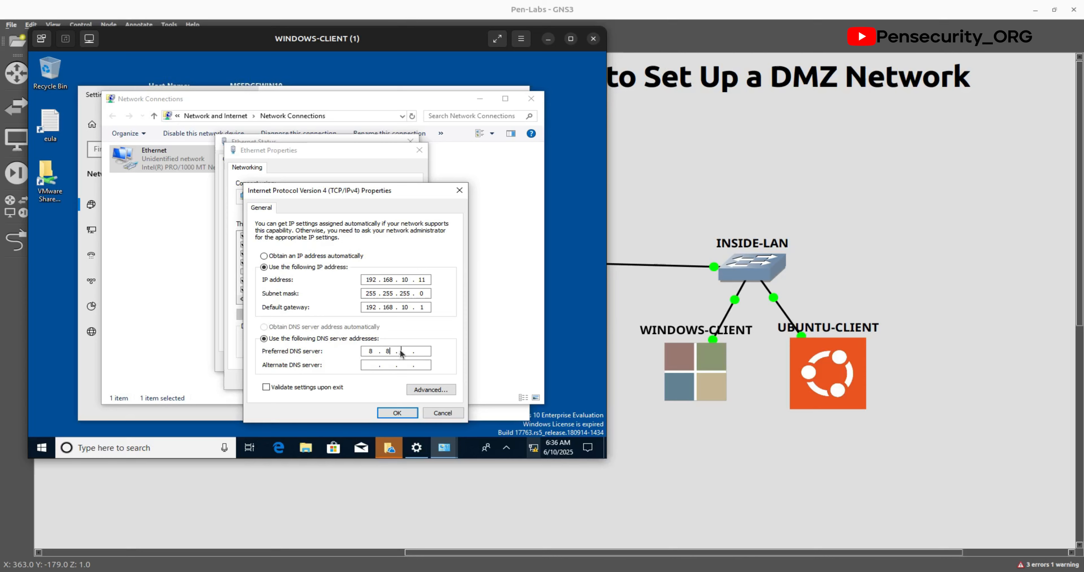
text(8.8.8)
Step: Add alternate DNS 1.1.1.1, enable validation on exit, and apply the IPv4 settings
click(382, 367)
text(1.1.1.1)
click(266, 387)
click(397, 413)
click(353, 380)
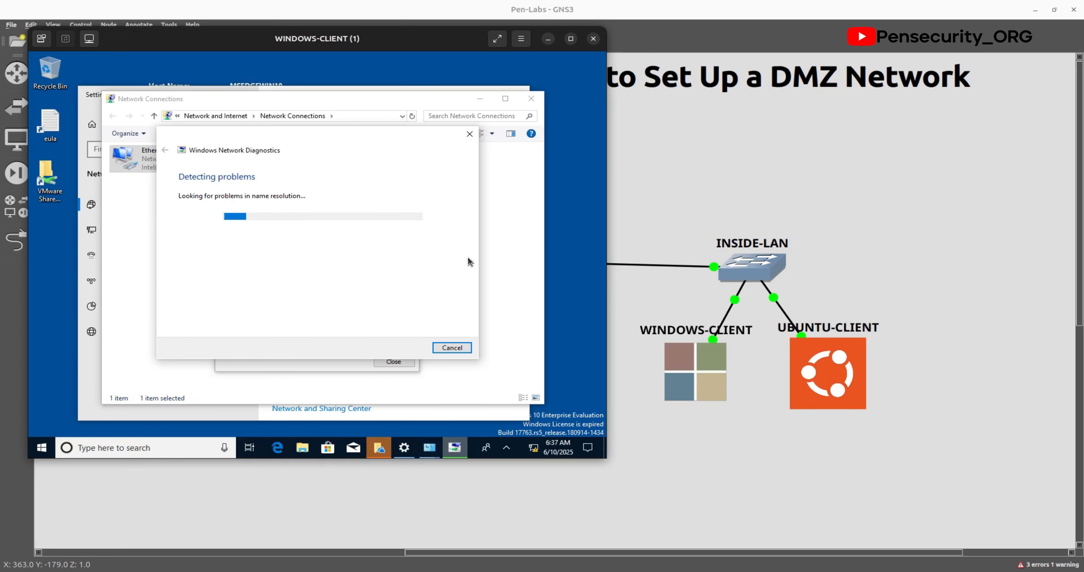
Step: Close the diagnostics and network windows, dismiss the OneDrive error, and launch Command Prompt
click(450, 348)
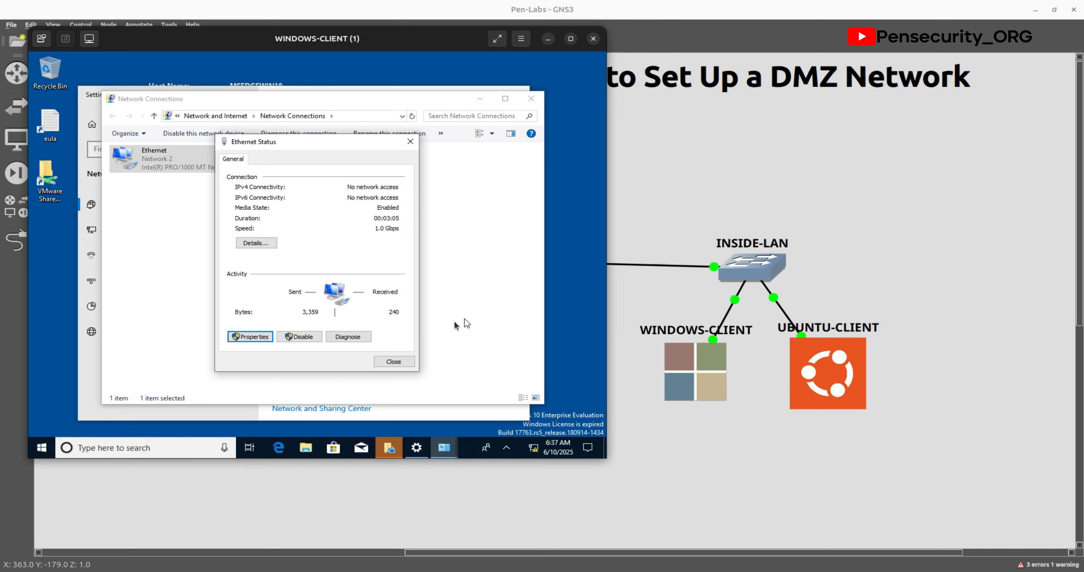
click(394, 361)
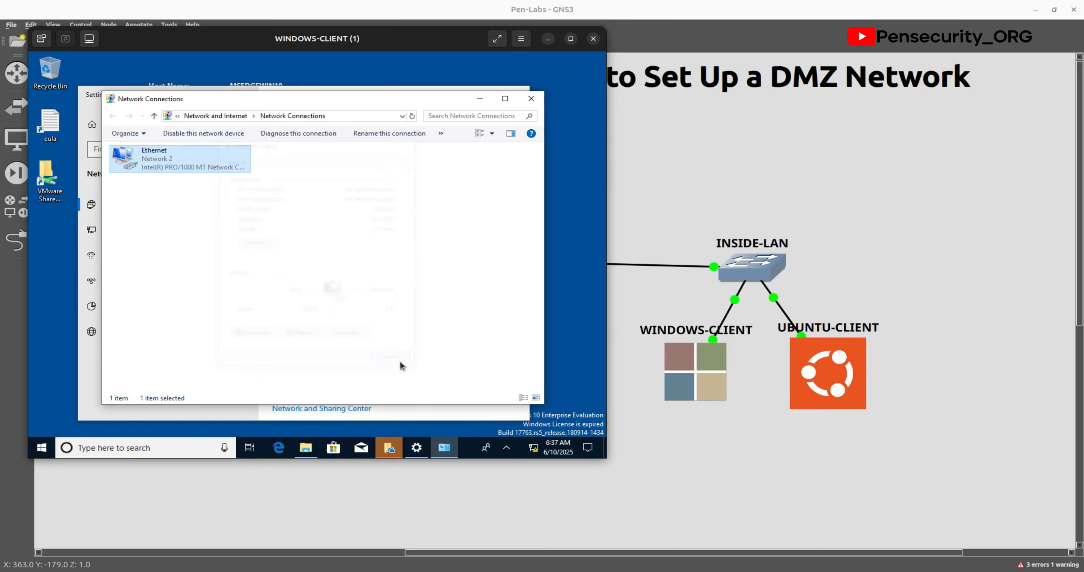
click(531, 103)
click(518, 94)
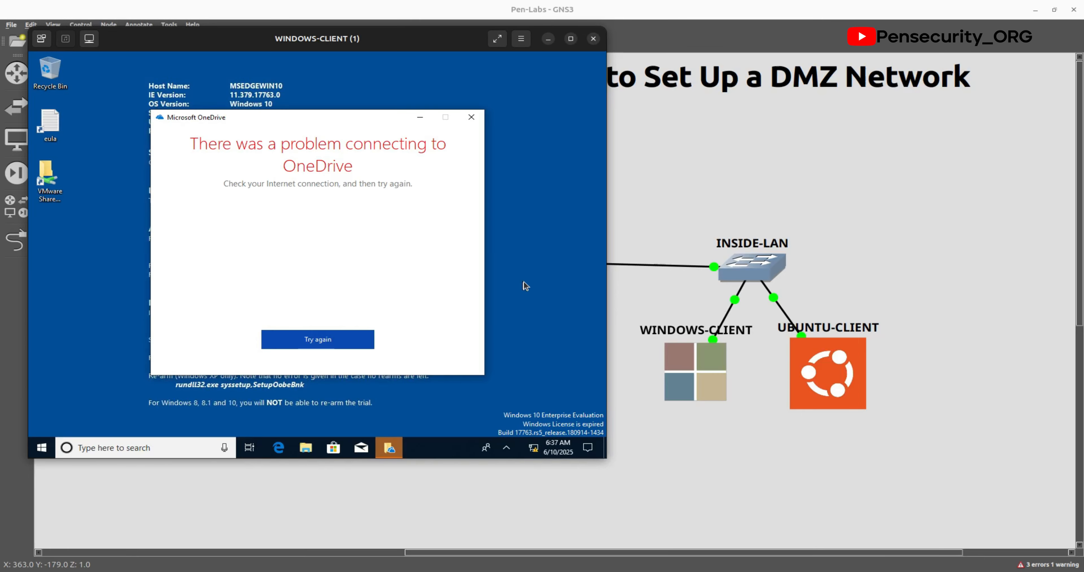
click(472, 117)
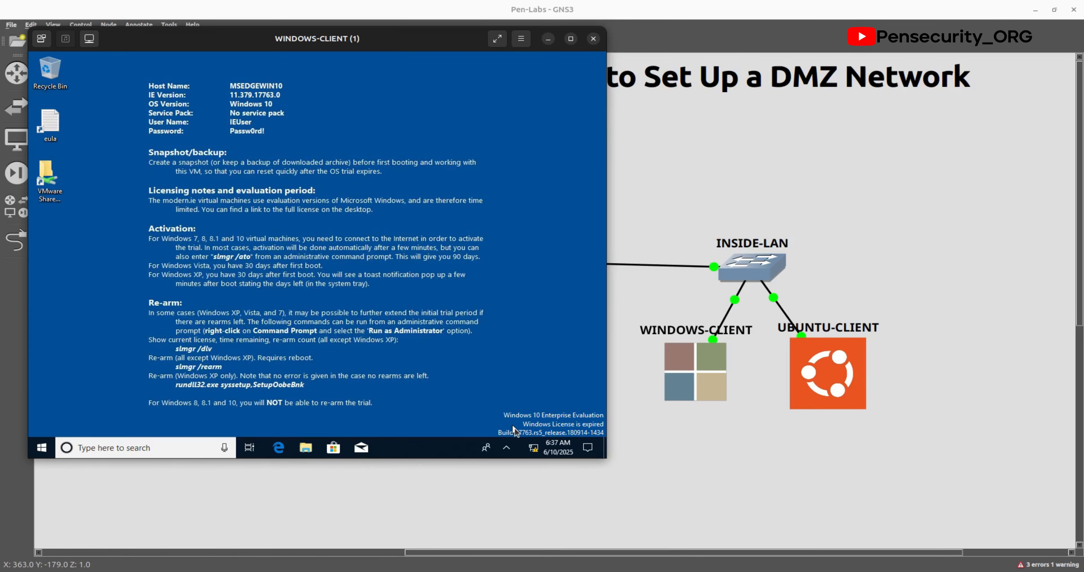
click(113, 447)
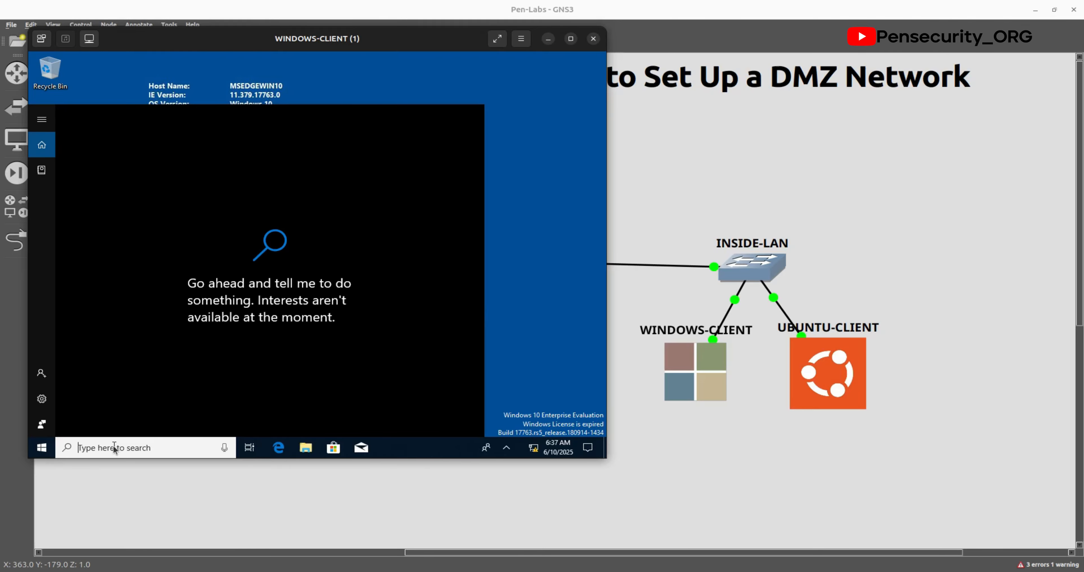
text(cmd)
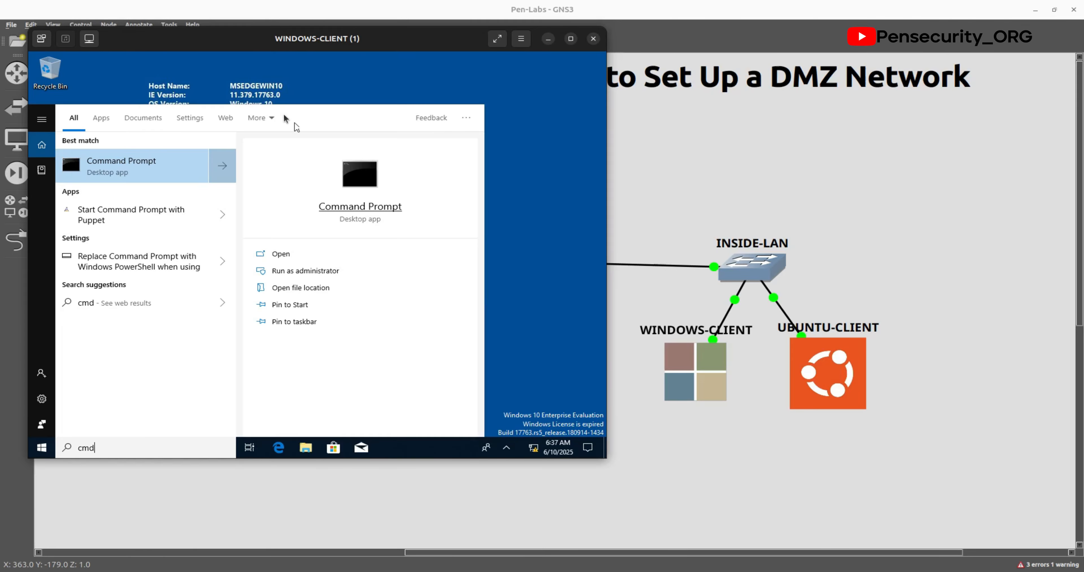
click(288, 253)
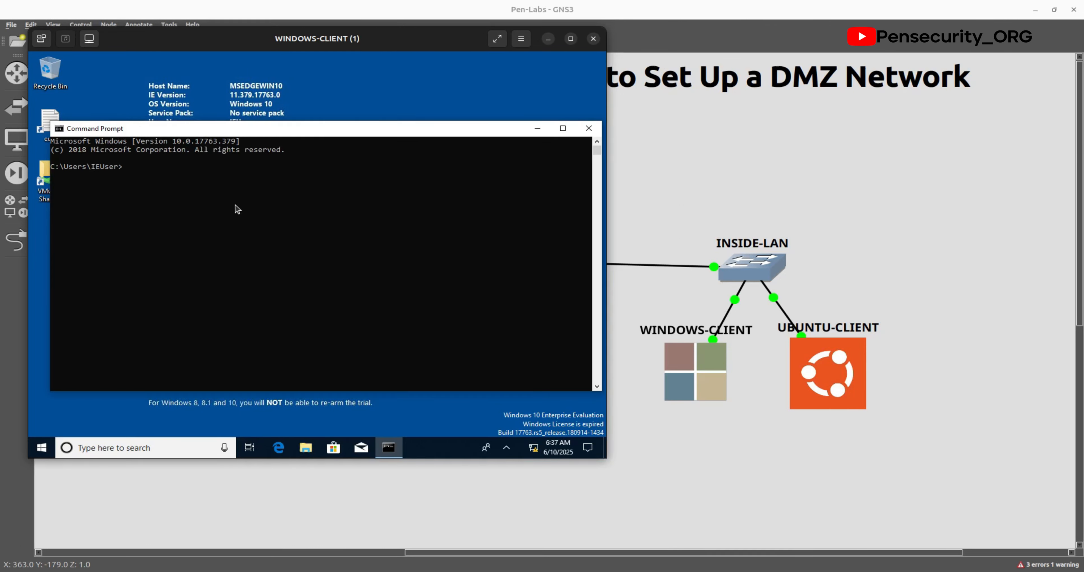
Step: Ping gateway 192.168.10.1, which replies, and 8.8.8.8, which times out
text(ping 192.168.10.1)
key(Return)
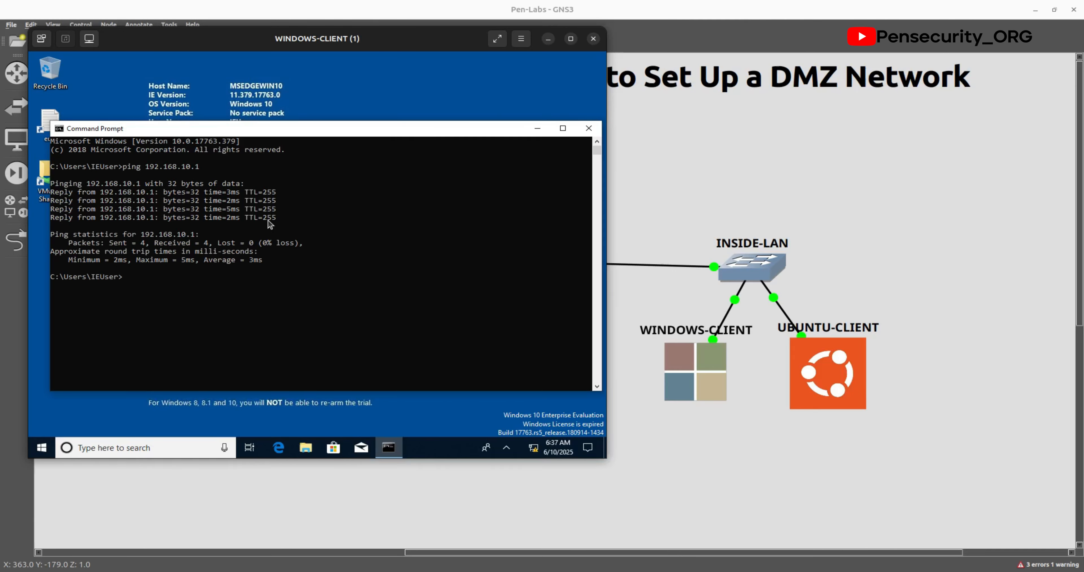
text(ping 8.8.8.8)
key(Return)
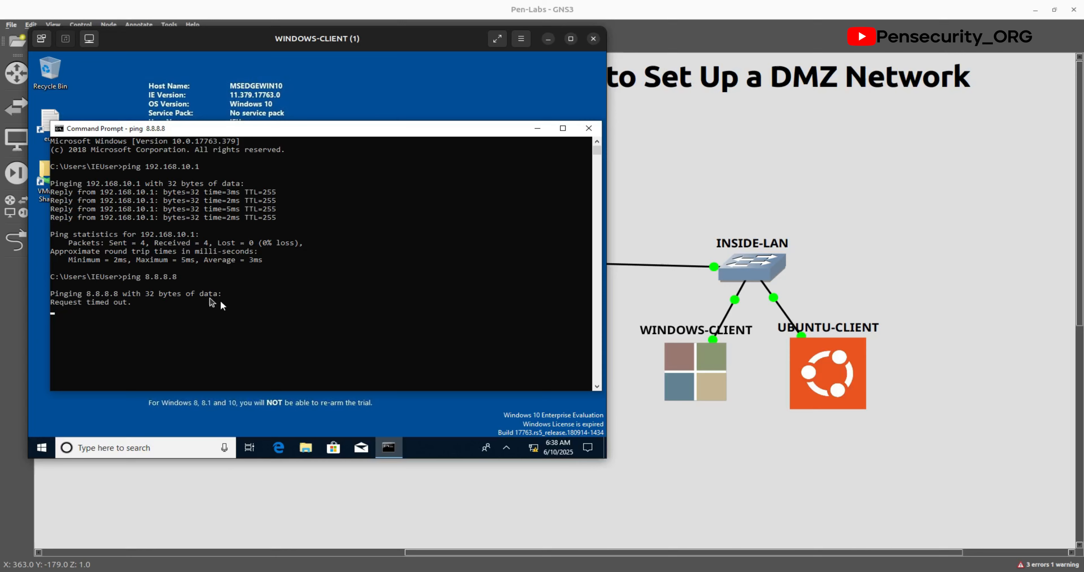
drag(162, 311, 50, 272)
click(220, 318)
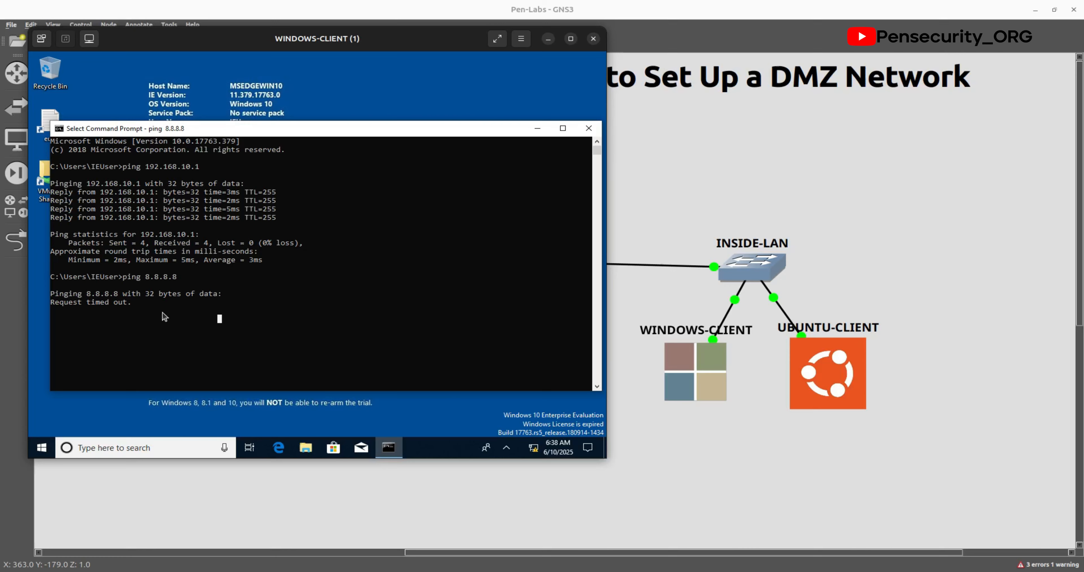
key(Return)
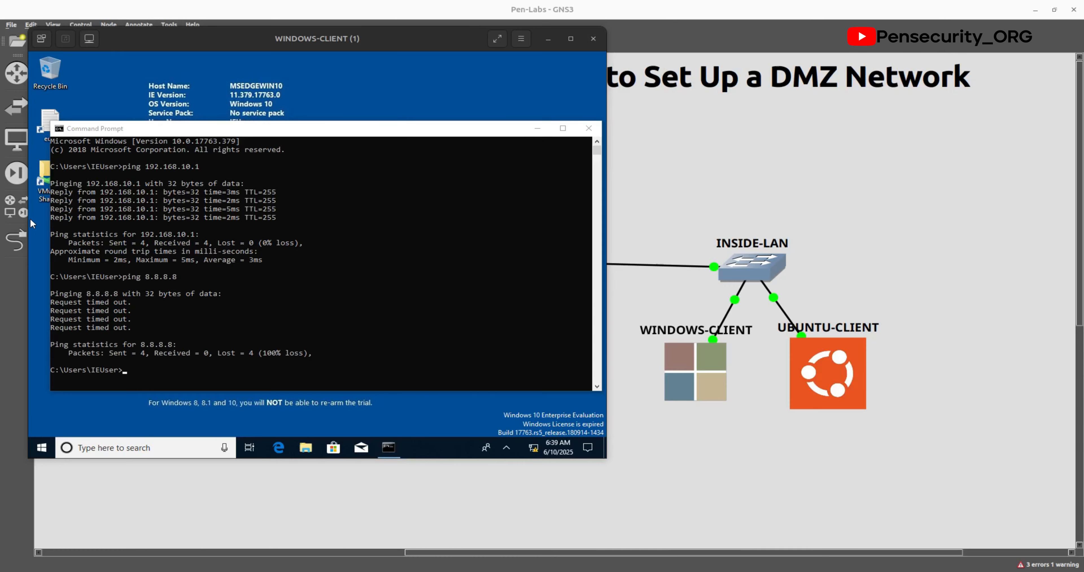
Step: Log into the FortiGate console as admin and run show firewall policy, listing DMZ-to-Internet
click(635, 152)
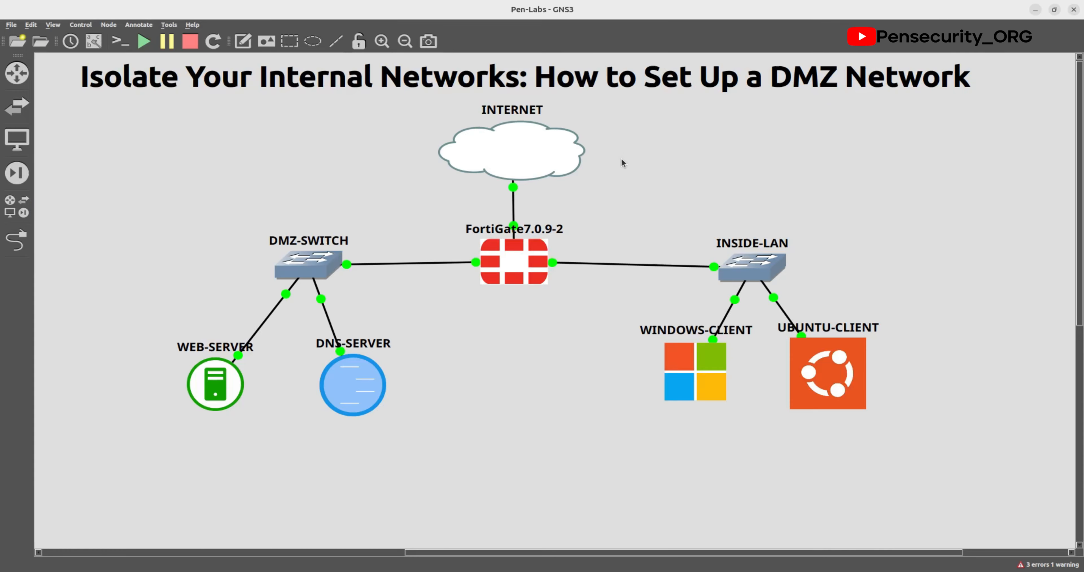
double_click(518, 262)
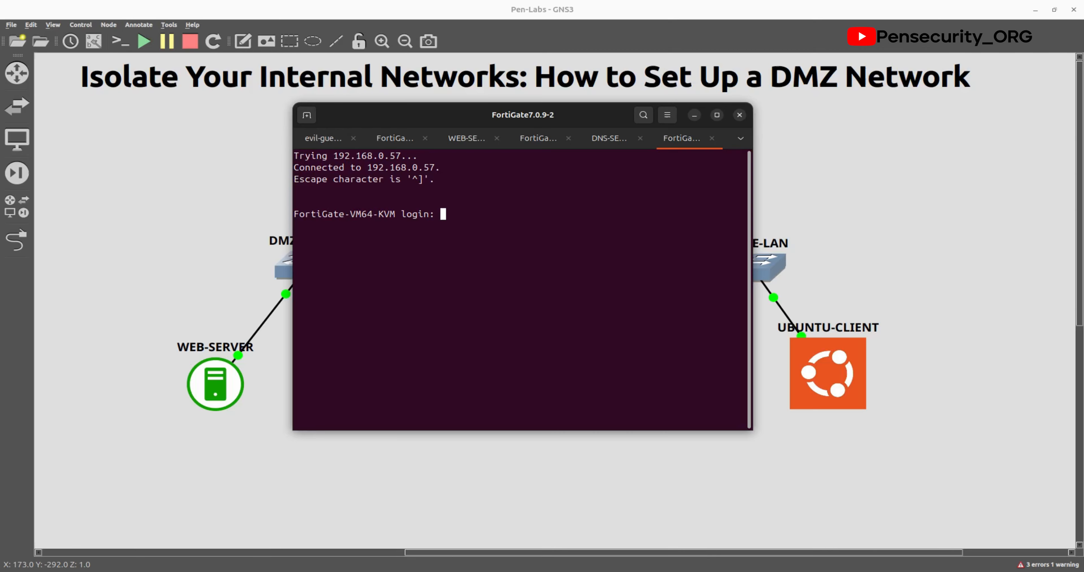
text(admin)
key(Return)
key(Return)
text(show firewall policy)
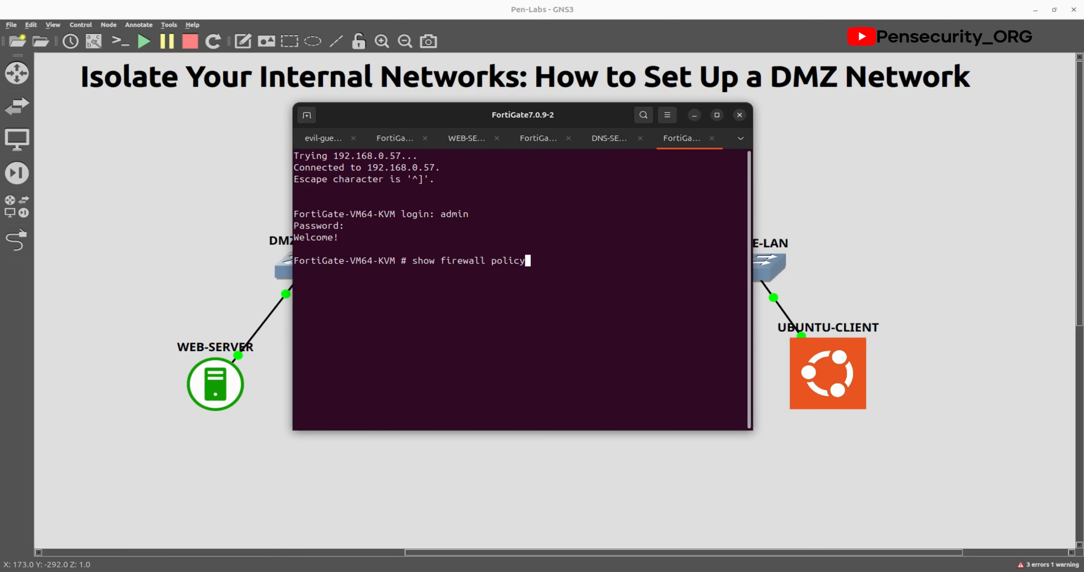
key(Return)
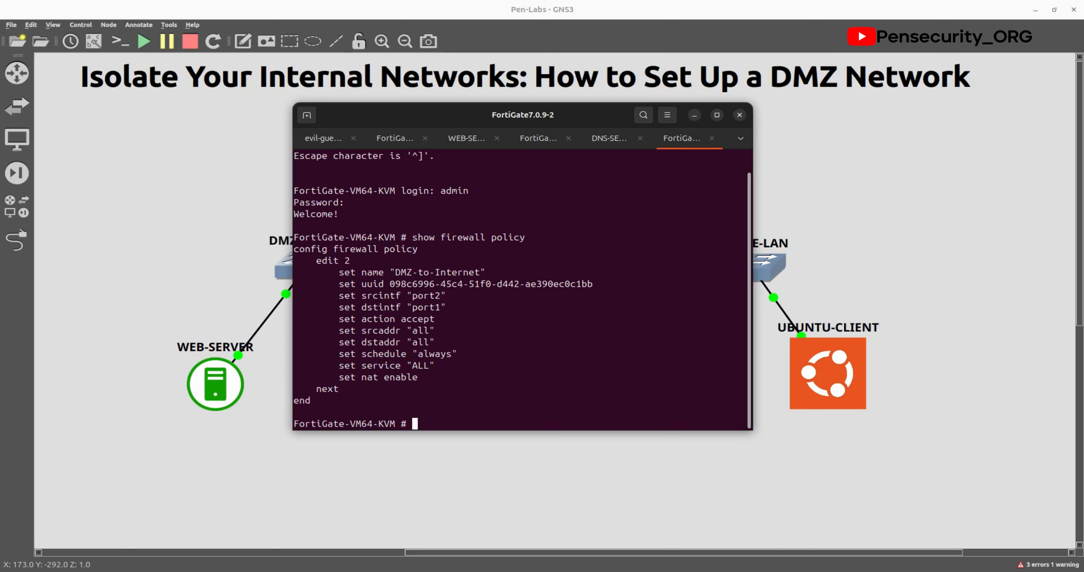
key(alt+Tab)
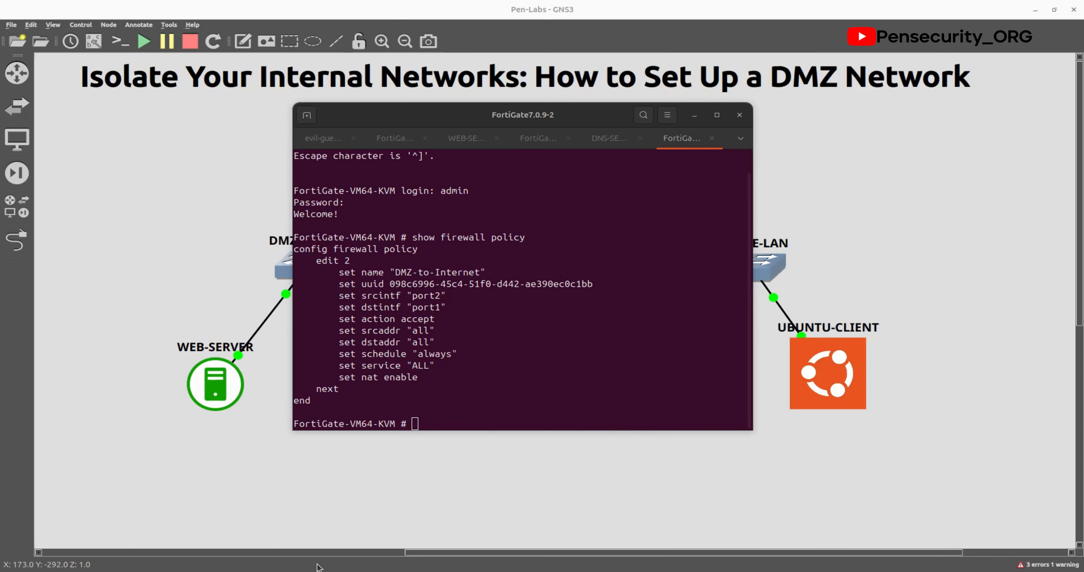
click(426, 424)
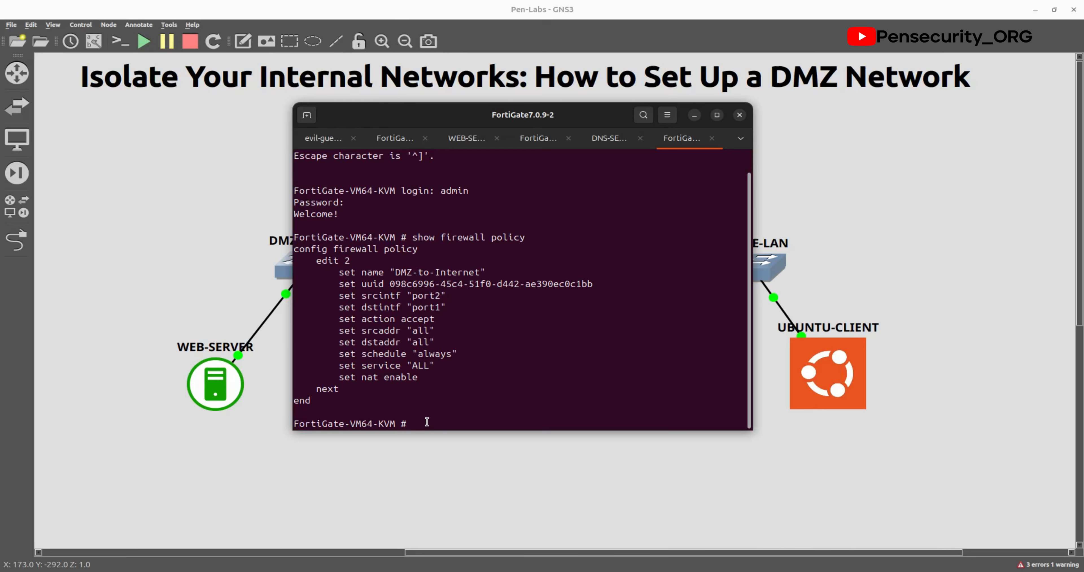
Step: Paste the LAN-to-Internet policy (port3 to port1, accept, NAT), re-pasting a corrected block after the srcintf error
right_click(427, 423)
click(455, 459)
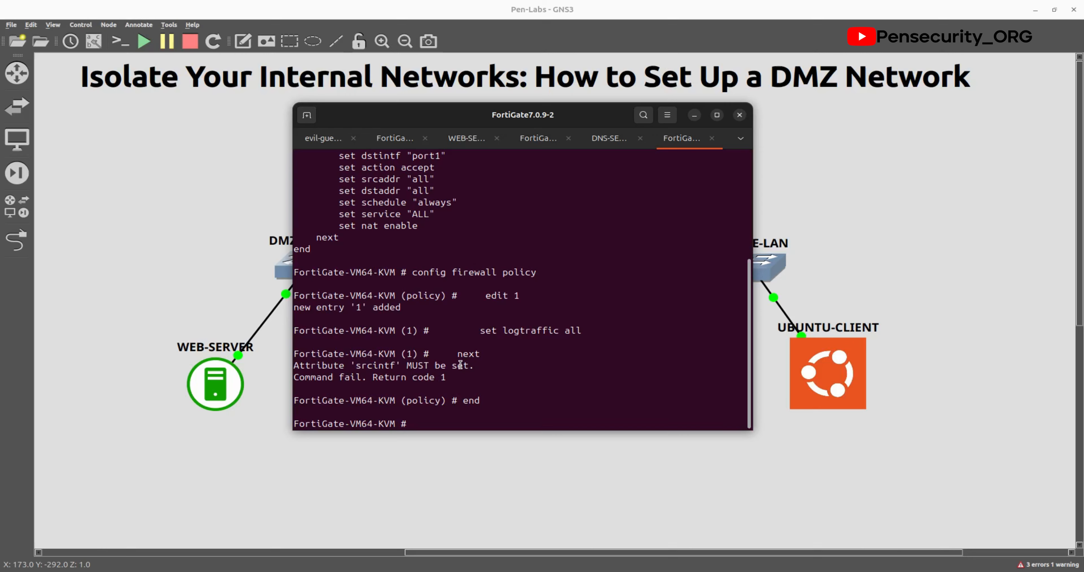
drag(444, 389, 293, 355)
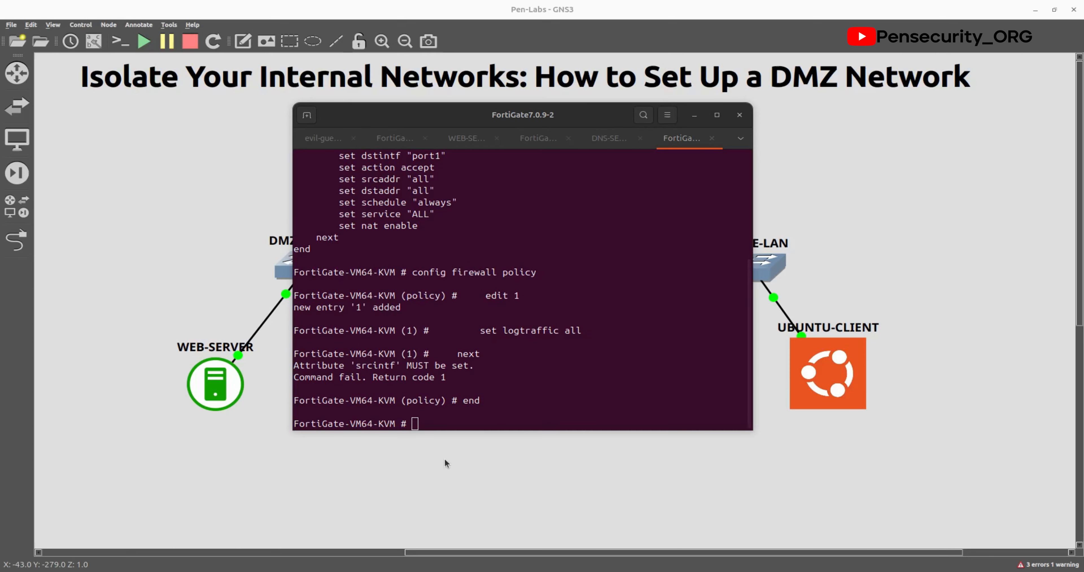
click(433, 427)
right_click(433, 428)
click(457, 461)
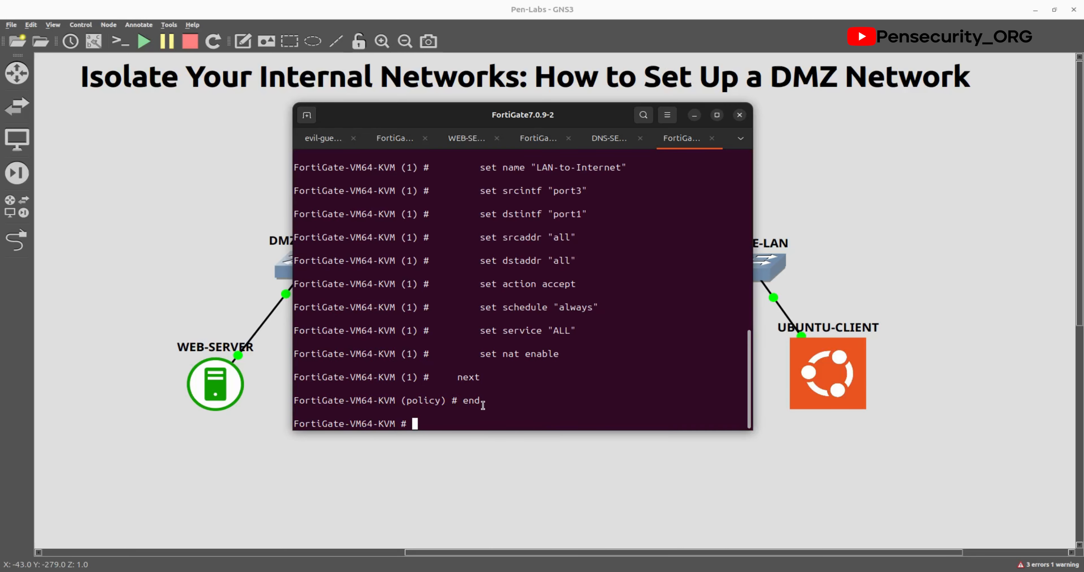
scroll(518, 342, up, 1)
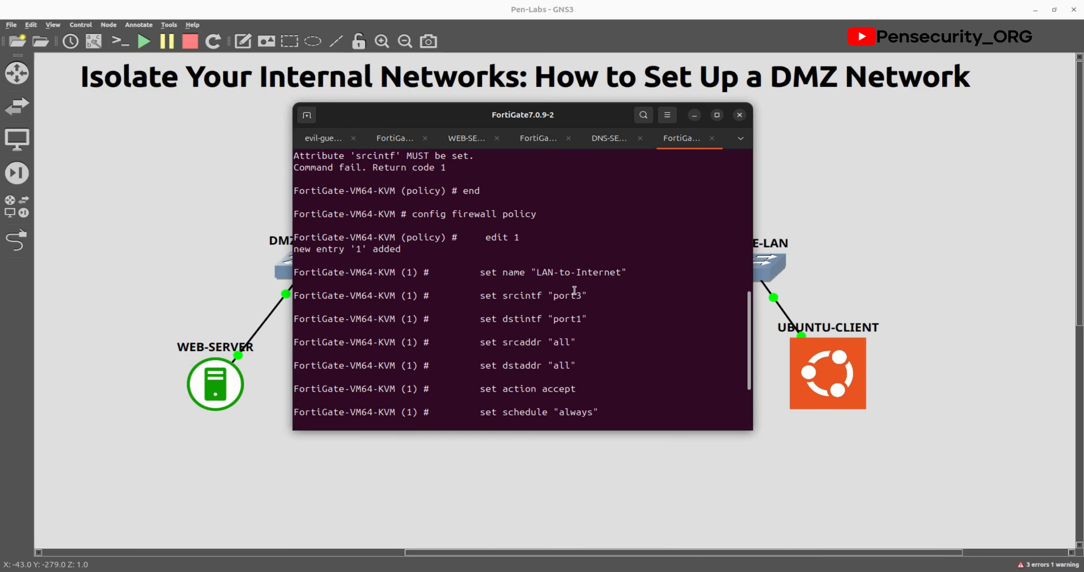
scroll(553, 290, down, 1)
scroll(568, 287, down, 1)
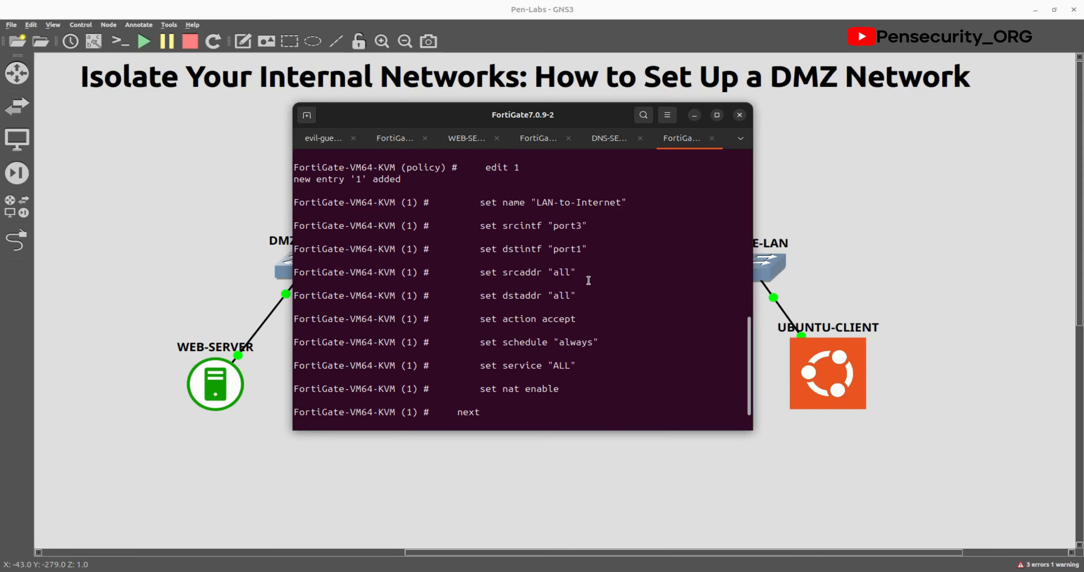
scroll(585, 281, down, 1)
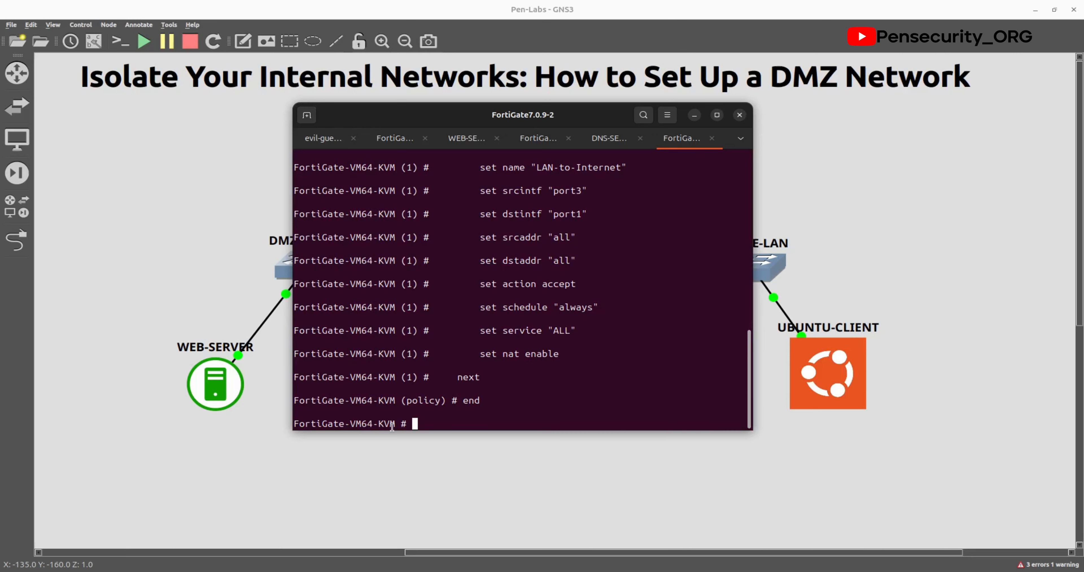
Step: Rerun ping 8.8.8.8 on WINDOWS-CLIENT, now getting replies with 0% loss
click(552, 491)
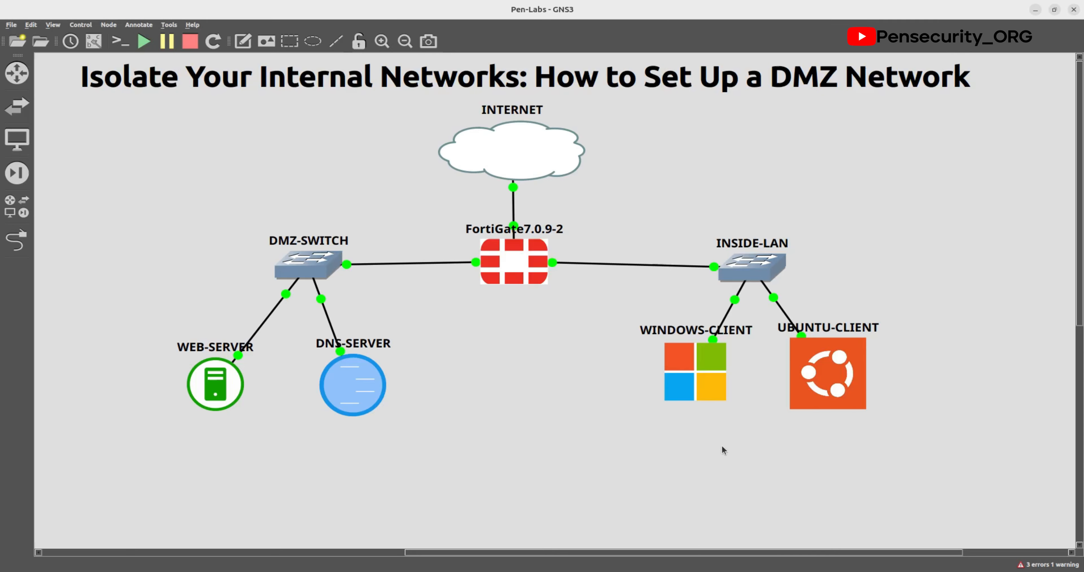
double_click(703, 378)
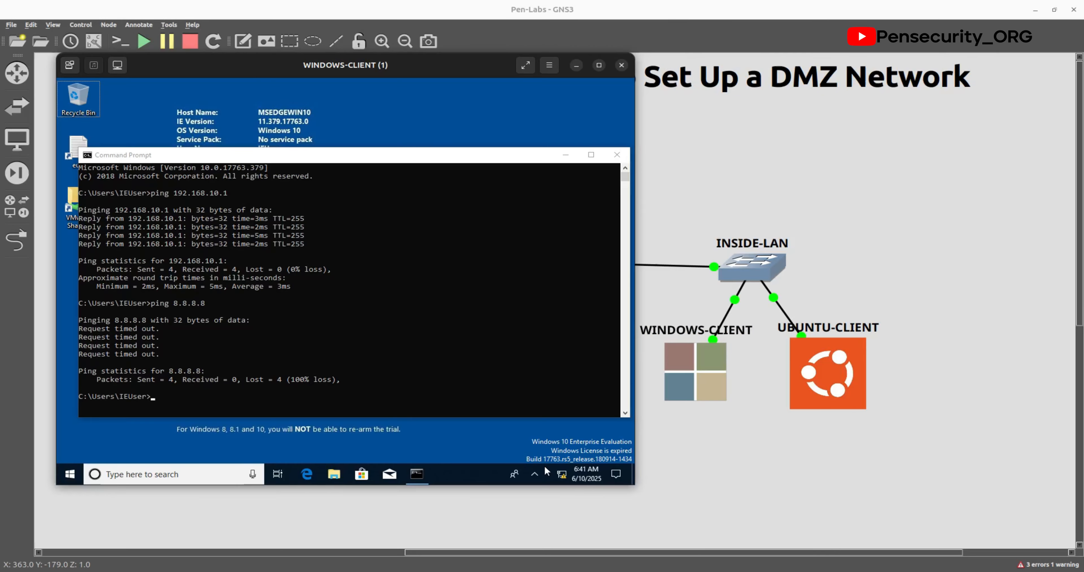
click(260, 405)
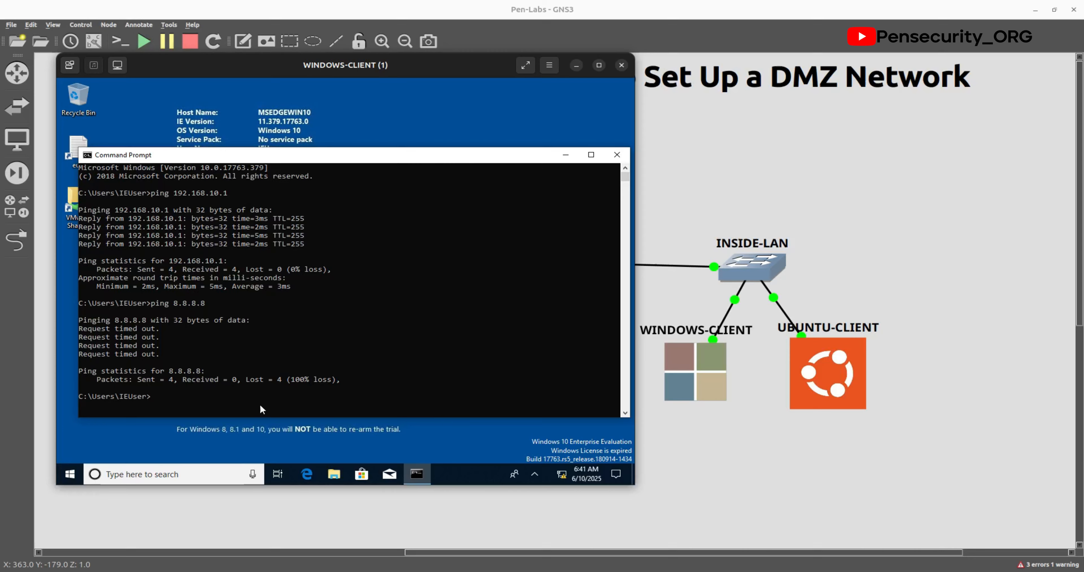
key(Up)
key(Return)
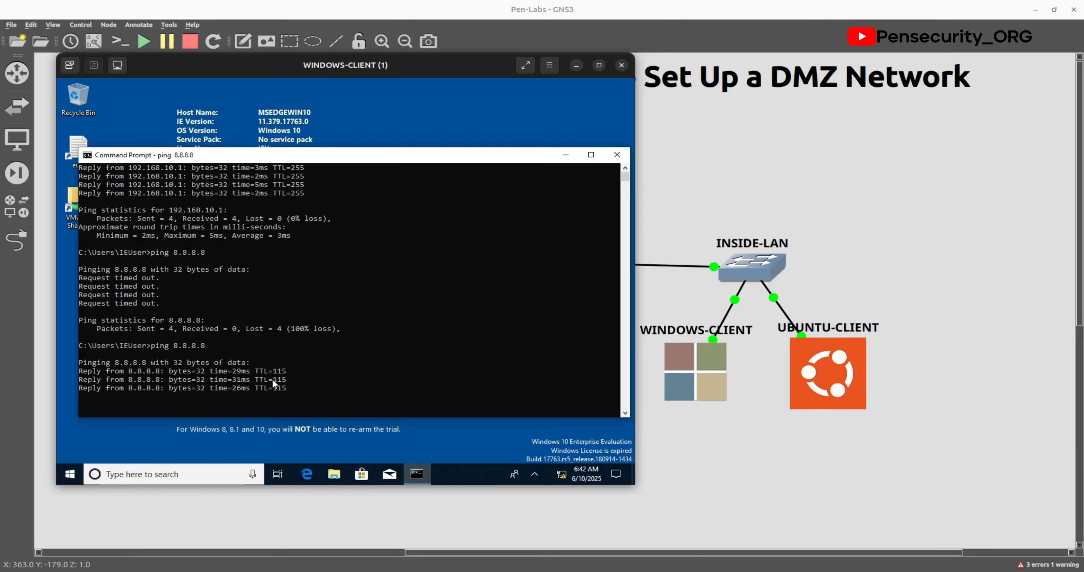
Step: Reopen the WINDOWS-CLIENT console and close its Command Prompt
click(682, 452)
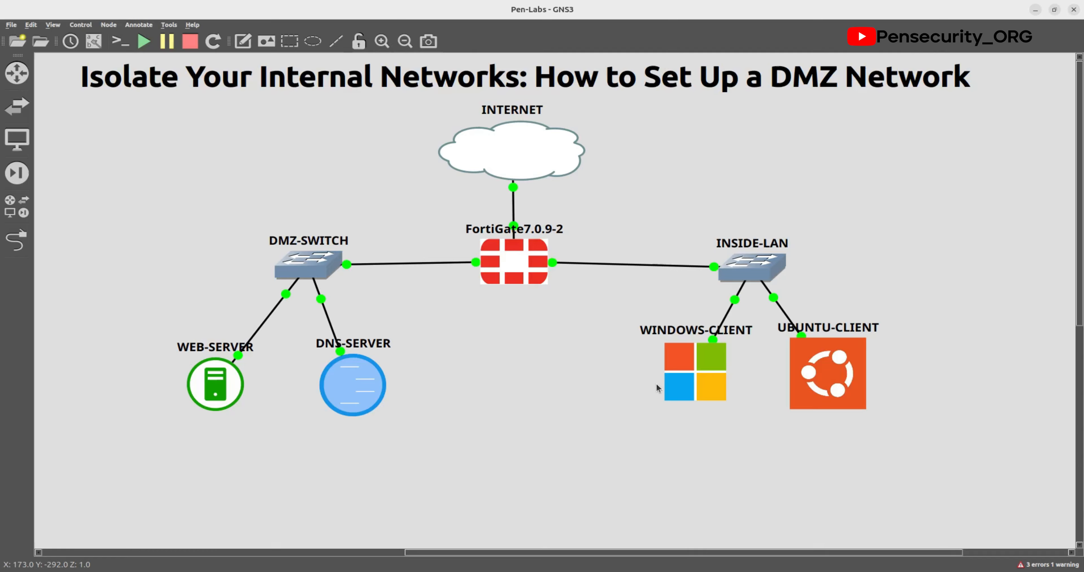
double_click(695, 367)
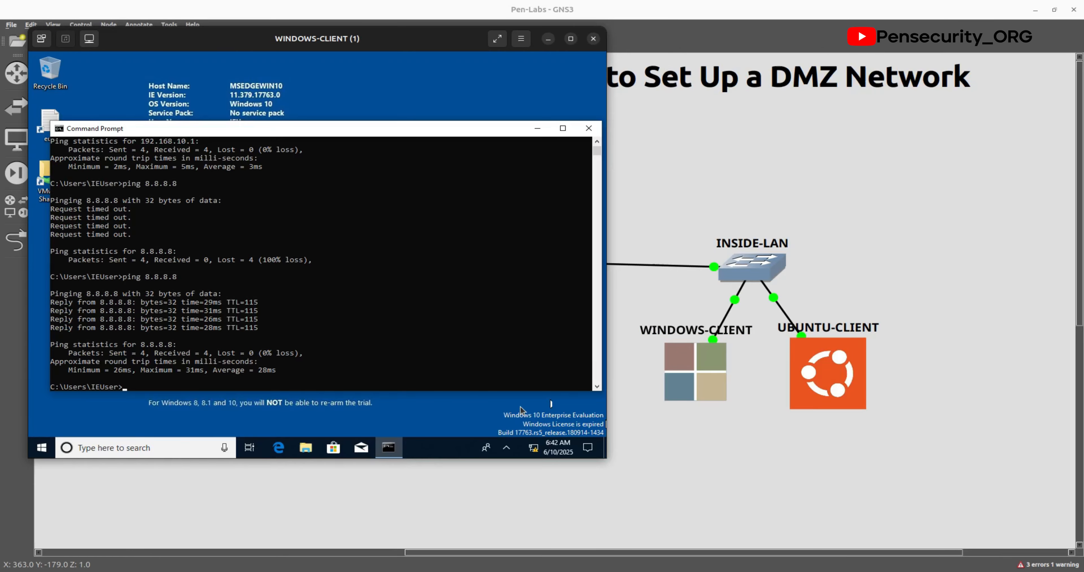
scroll(210, 385, down, 1)
scroll(254, 350, up, 2)
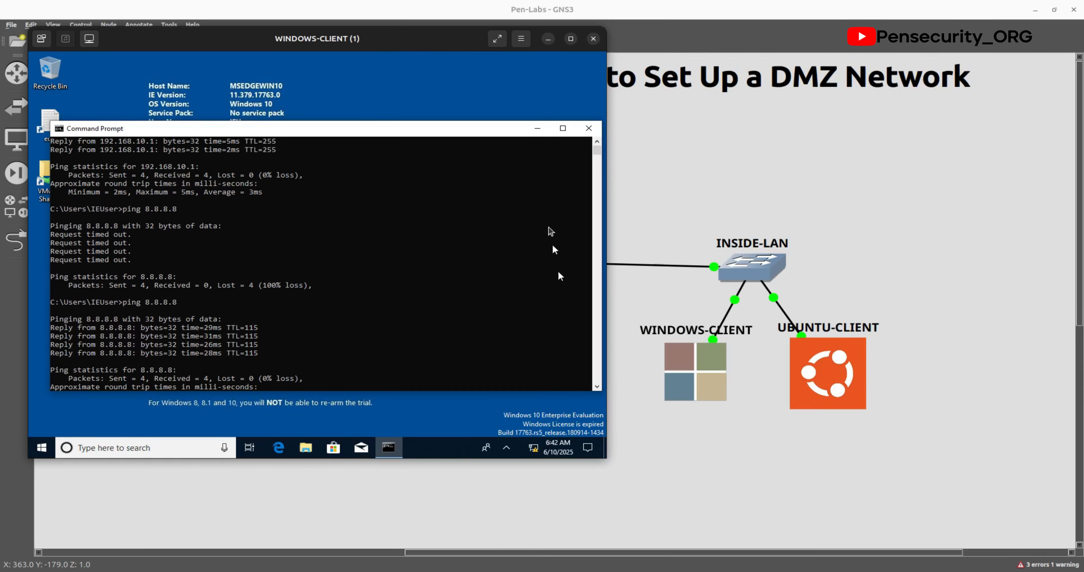
click(587, 131)
Step: Open the UBUNTU-CLIENT console, move it aside, wake the lock screen and type the account password
click(772, 464)
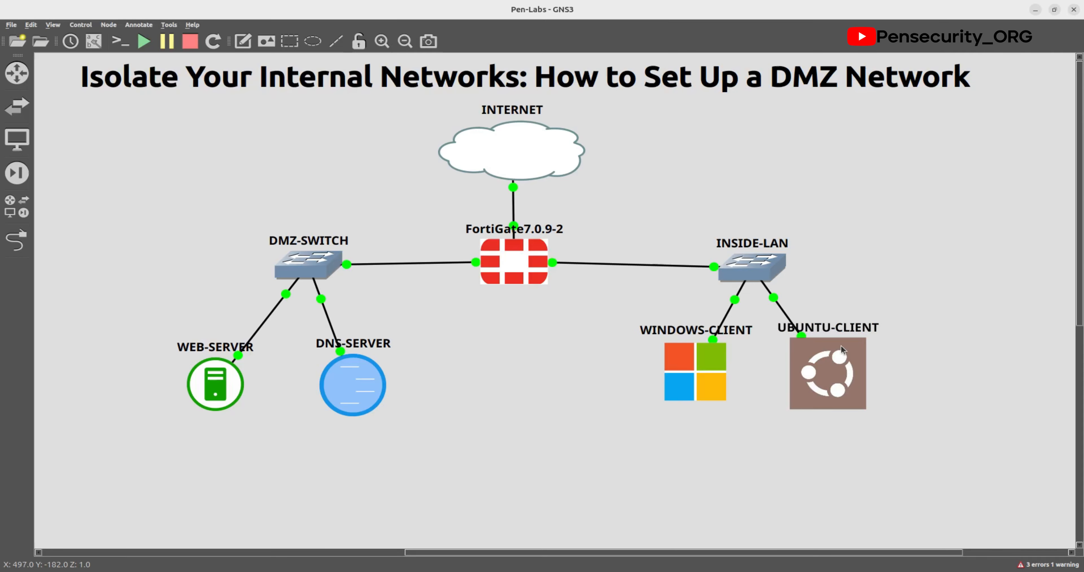
double_click(830, 363)
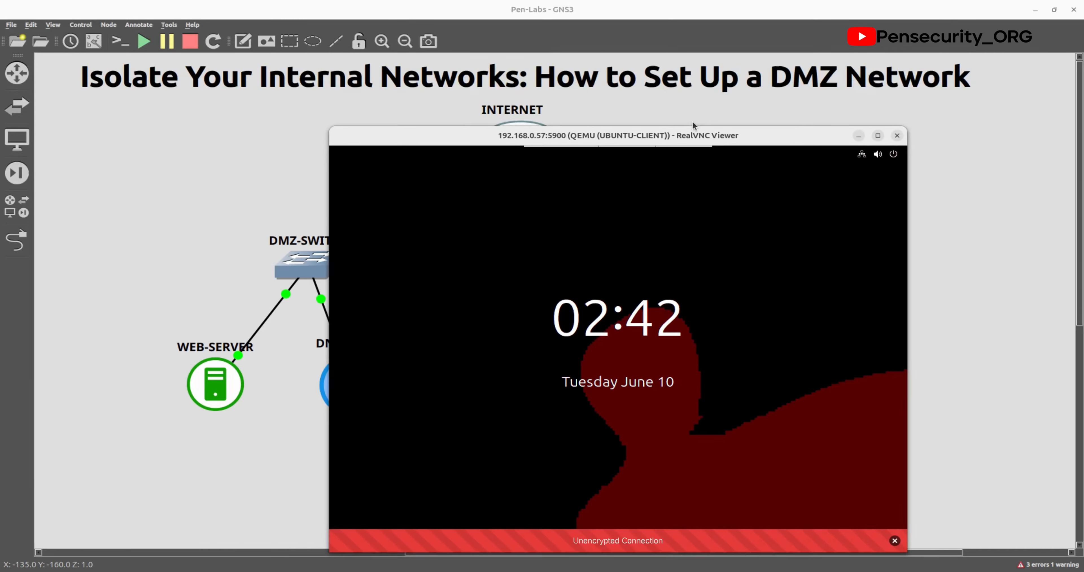
drag(694, 133, 745, 72)
click(702, 260)
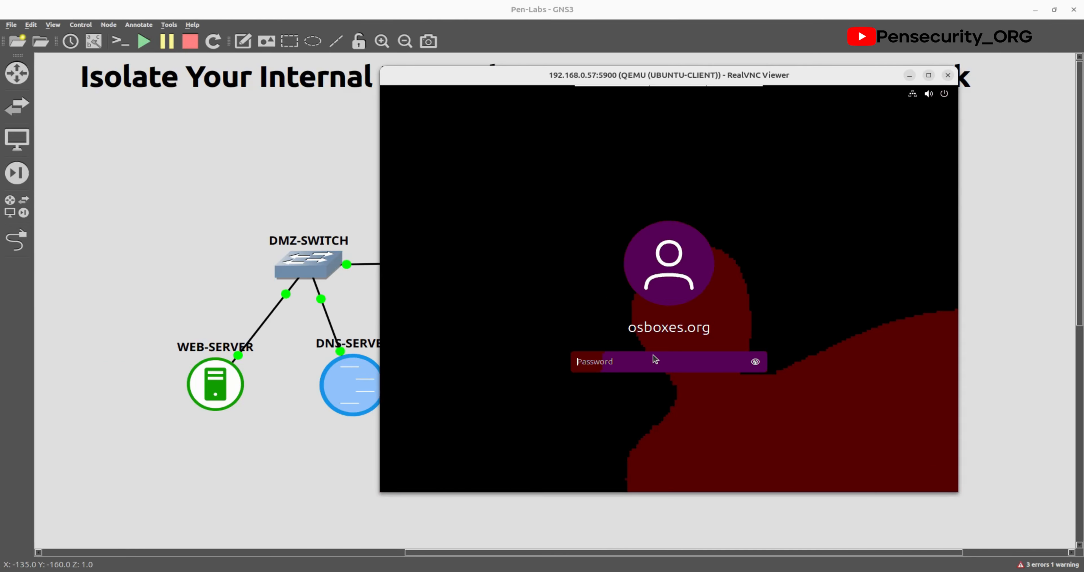
text(osboxes.org)
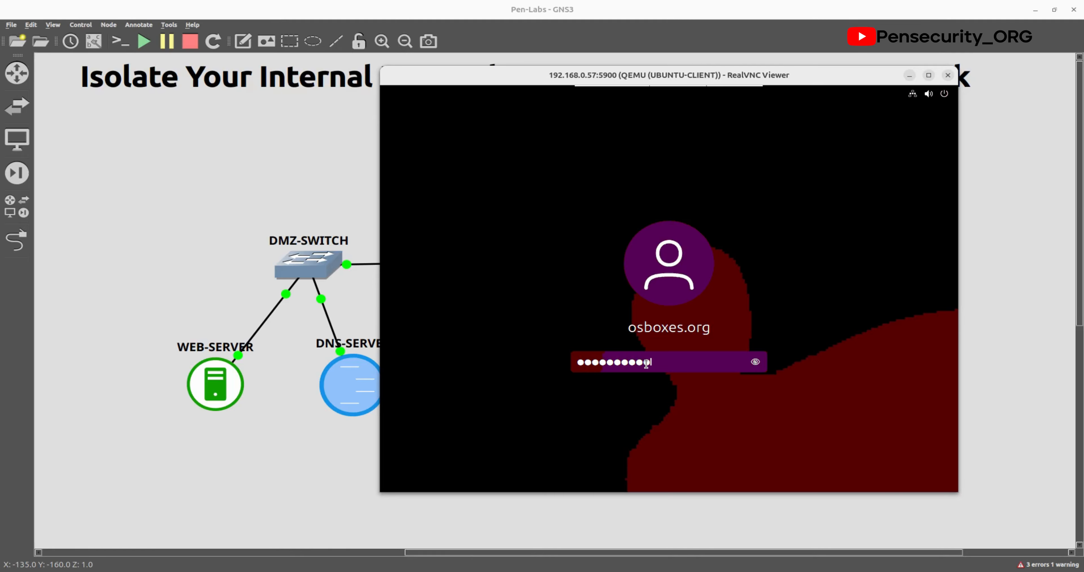
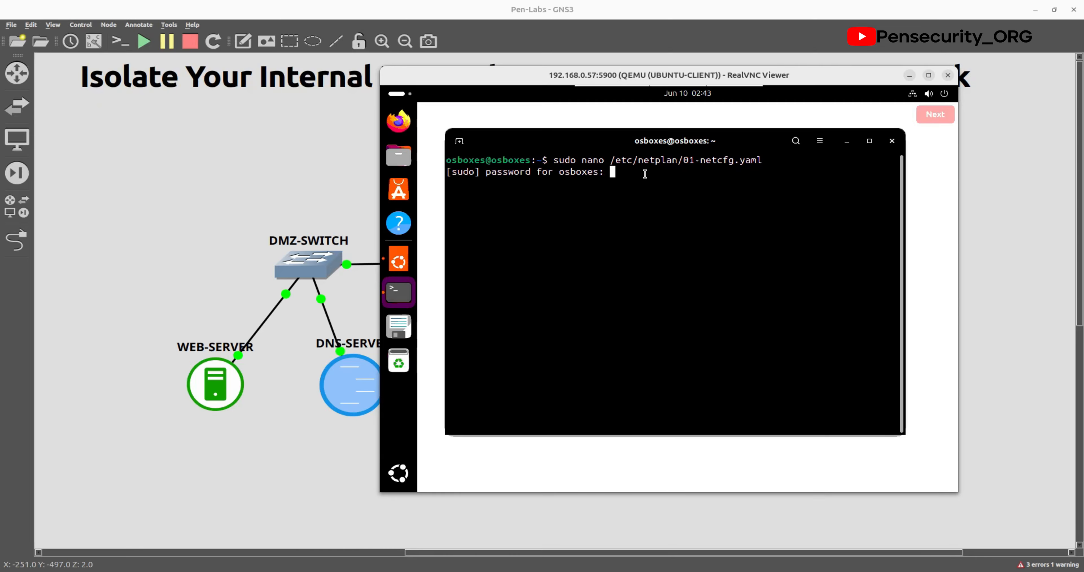
Step: Enter the sudo password to open /etc/netplan/01-netcfg.yaml in nano and begin it with 'ne'
key(Return)
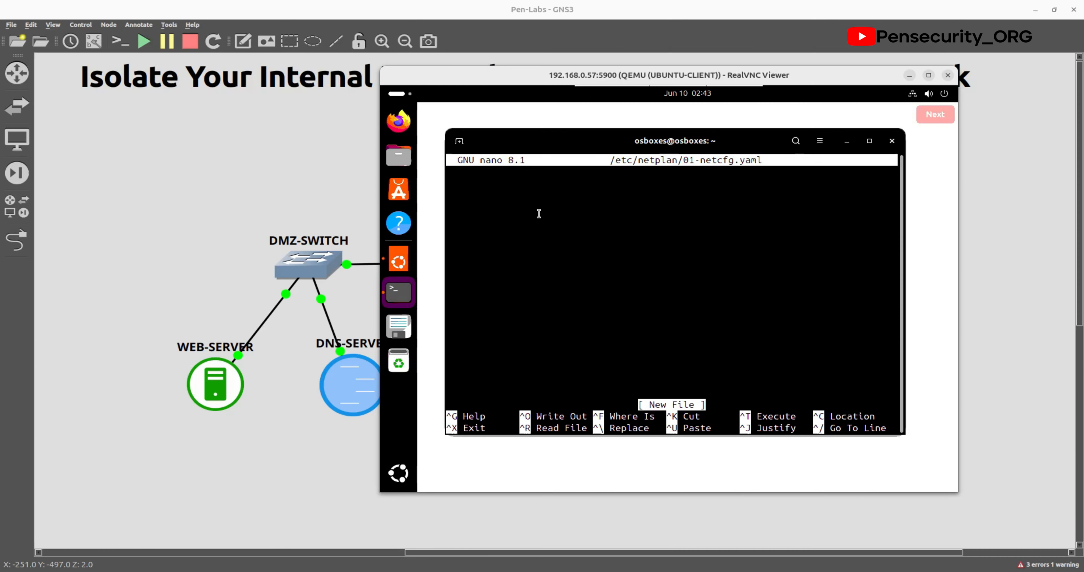
text(ner)
key(BackSpace)
click(399, 479)
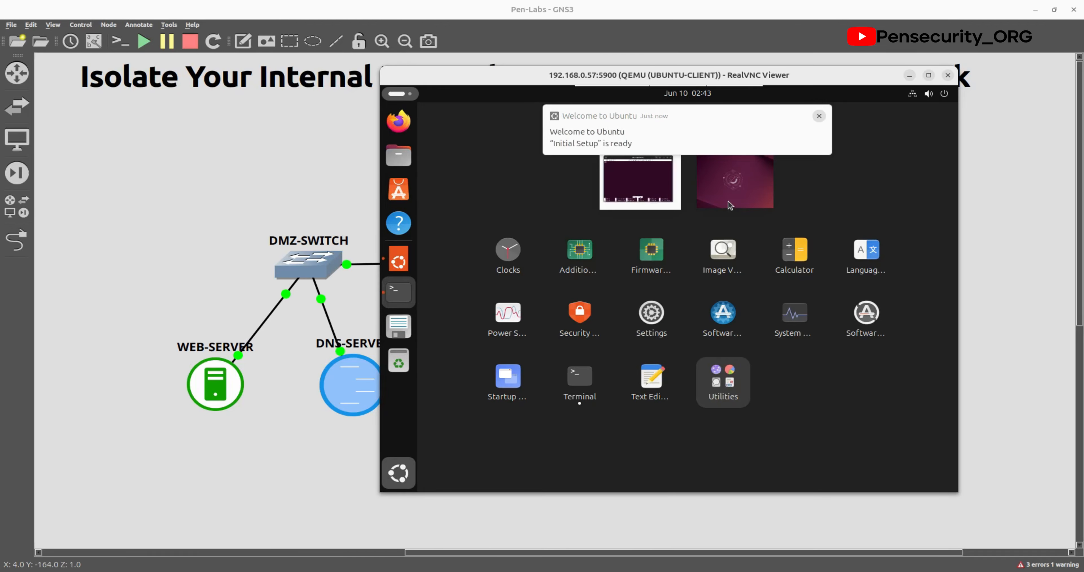
click(640, 185)
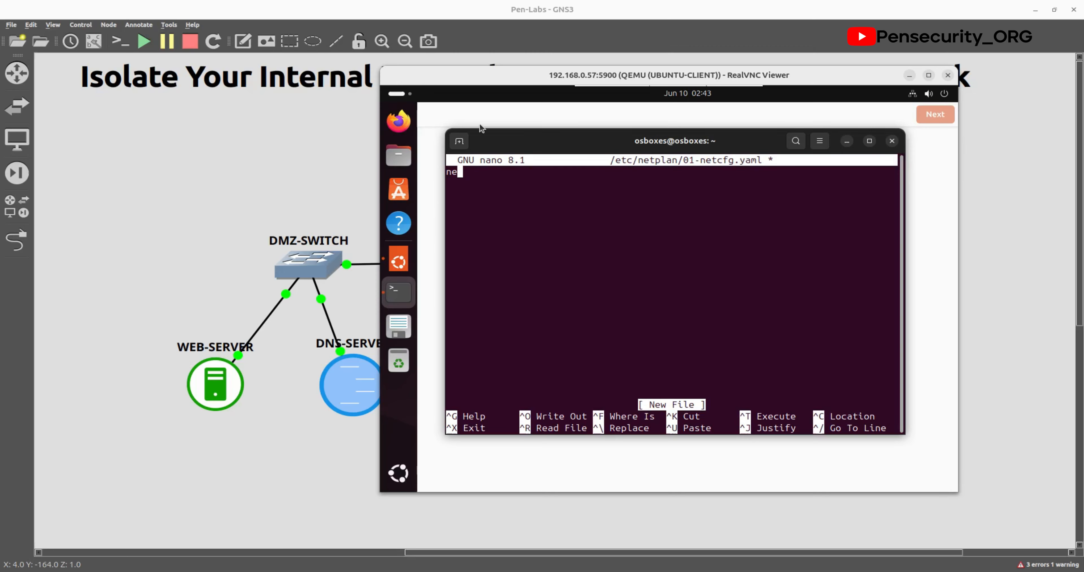
Step: Run ip a in a second terminal tab to confirm interface ens3, then type 'network:' in nano
click(460, 142)
text(ip)
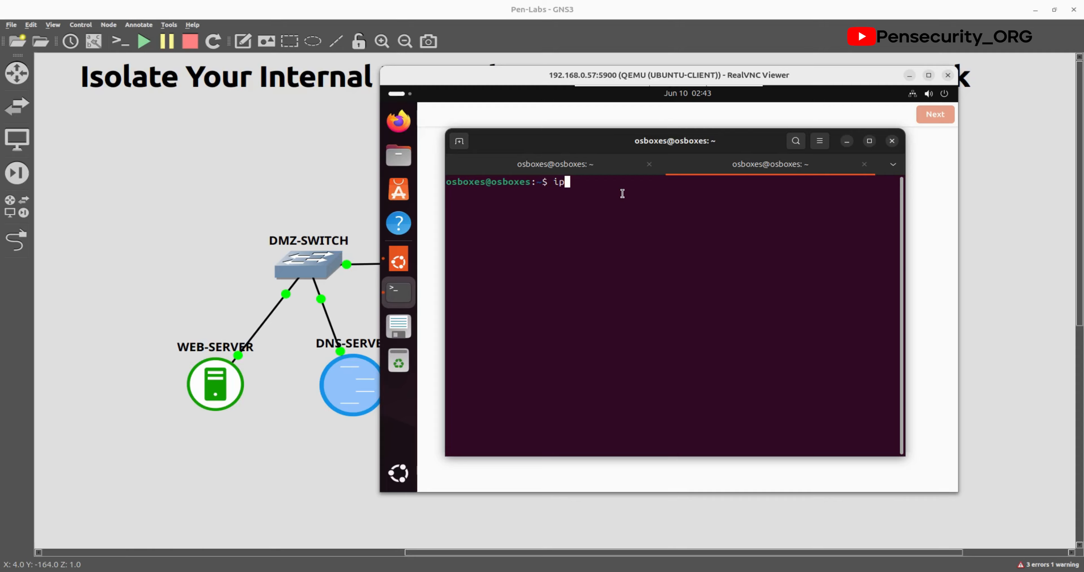
text( a)
key(Return)
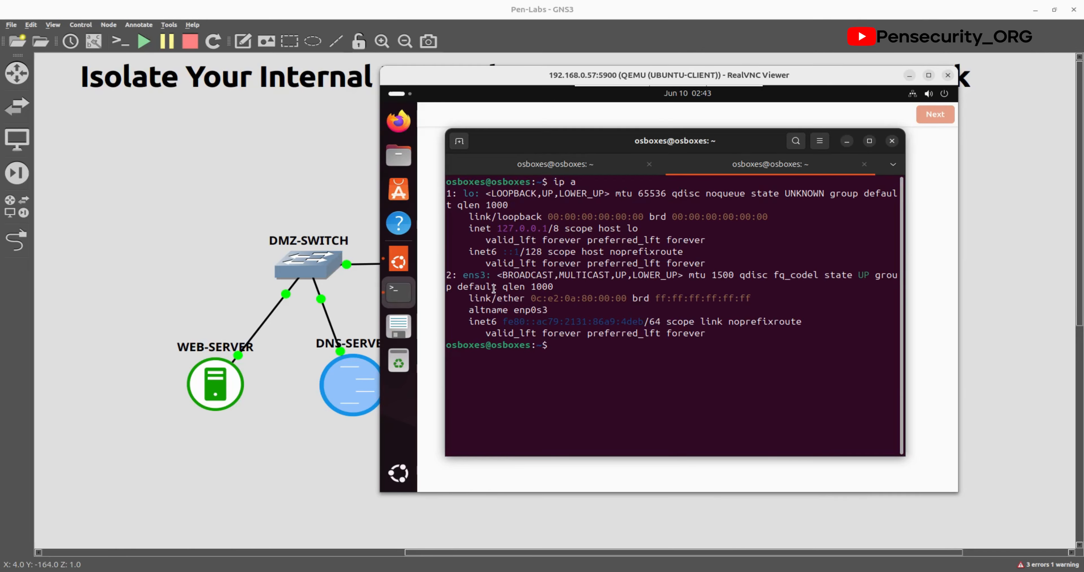
drag(463, 275, 491, 275)
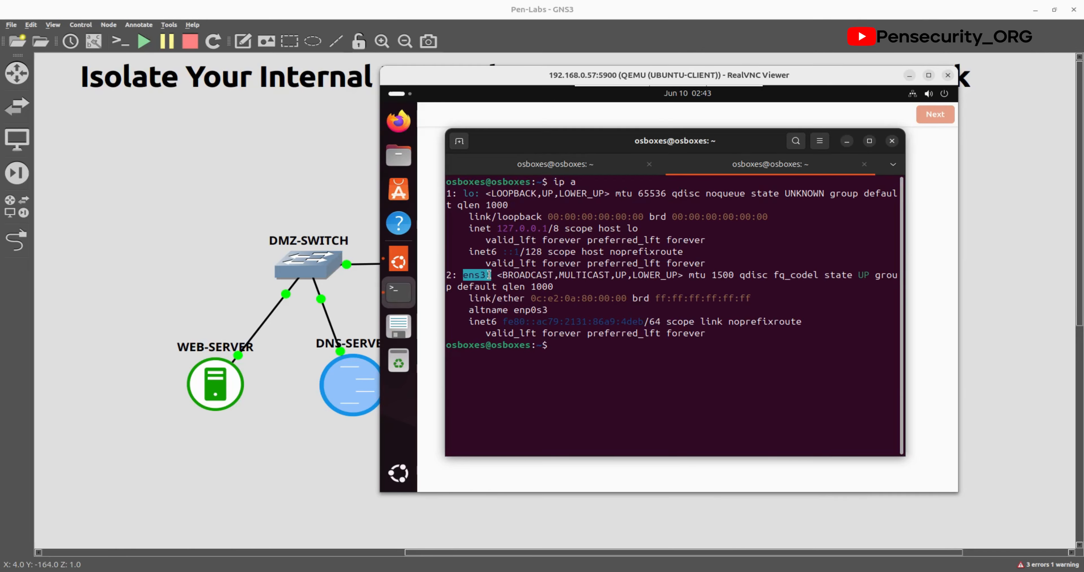
click(546, 164)
text(et)
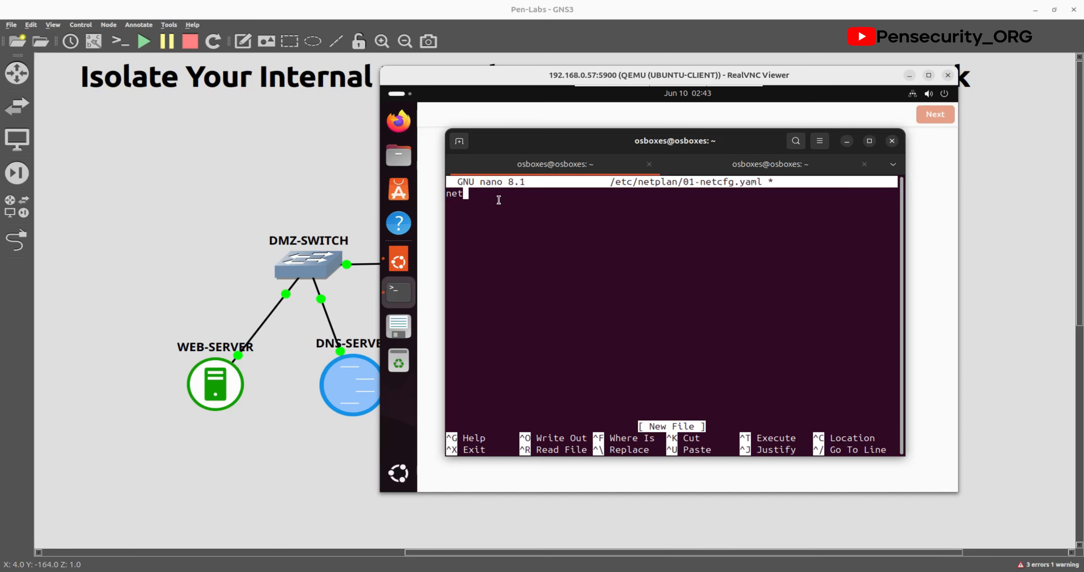
text(work:)
Step: Add indented 'version: 2', 'ethernets:' and 'ens3:' lines beneath network: in the netplan file
key(Return)
text(version: 2)
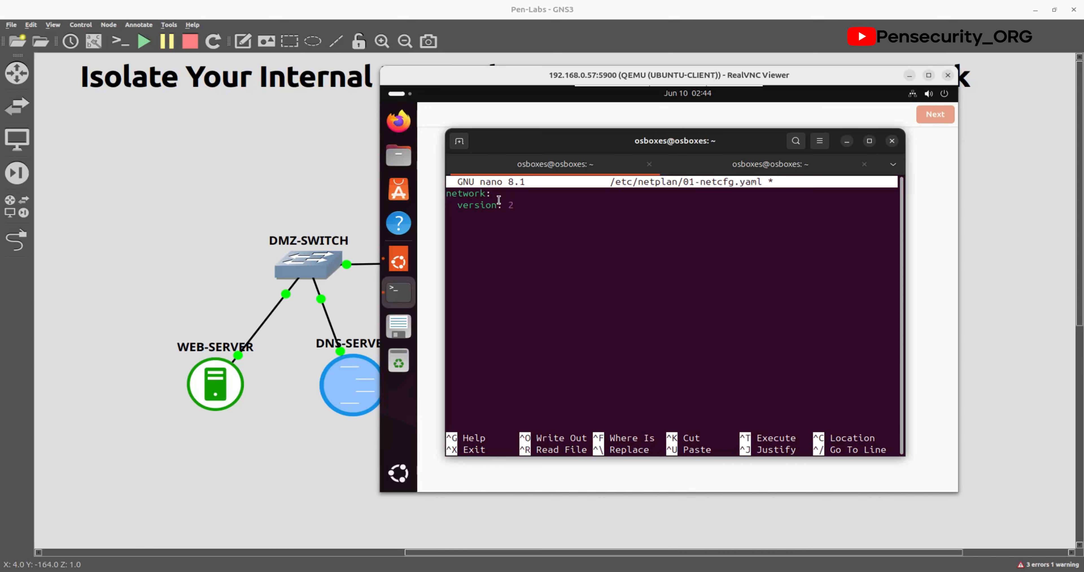
key(Return)
key(BackSpace)
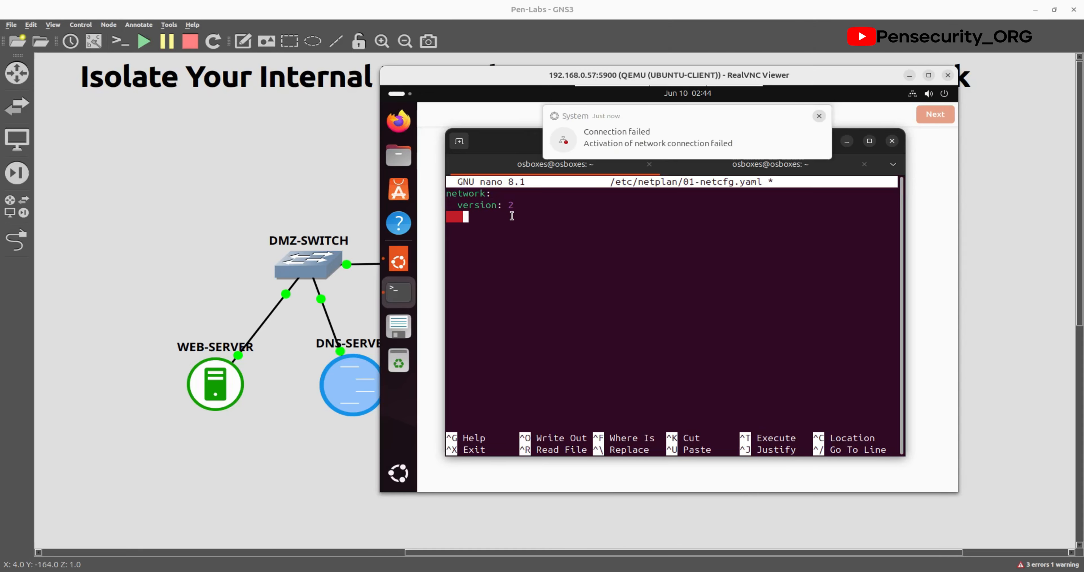
key(BackSpace)
key(BackSpace)
key(BackSpace)
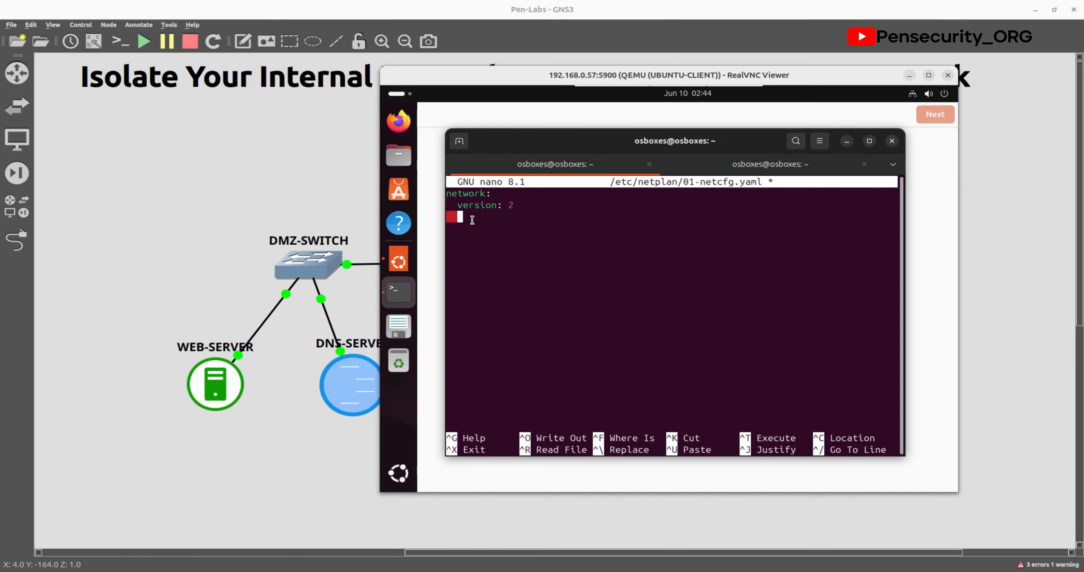
text(ethernets:)
key(Return)
text(ens3:)
key(Return)
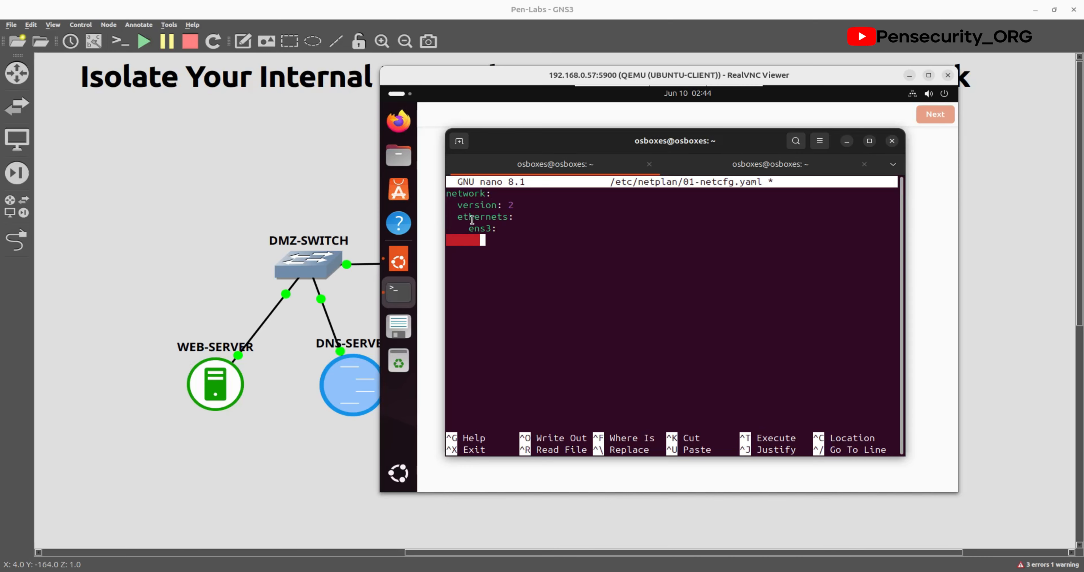
key(BackSpace)
key(BackSpace)
key(BackSpace)
key(BackSpace)
key(BackSpace)
key(BackSpace)
key(BackSpace)
key(BackSpace)
key(BackSpace)
key(BackSpace)
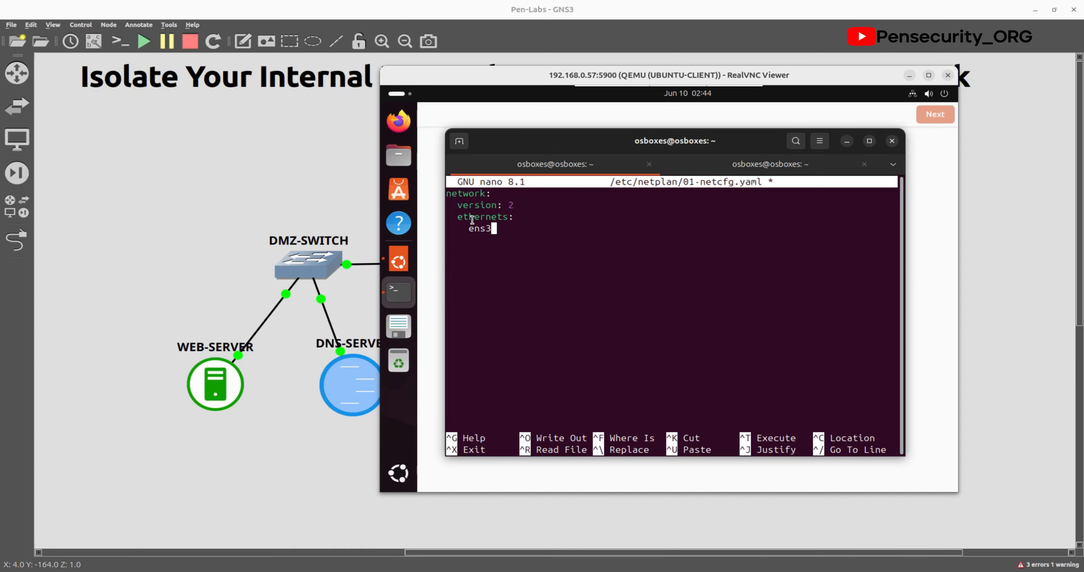
Step: Under ens3, set 'dhcp: no' and addresses '- 192.168.10.21/24'
text(:)
key(Return)
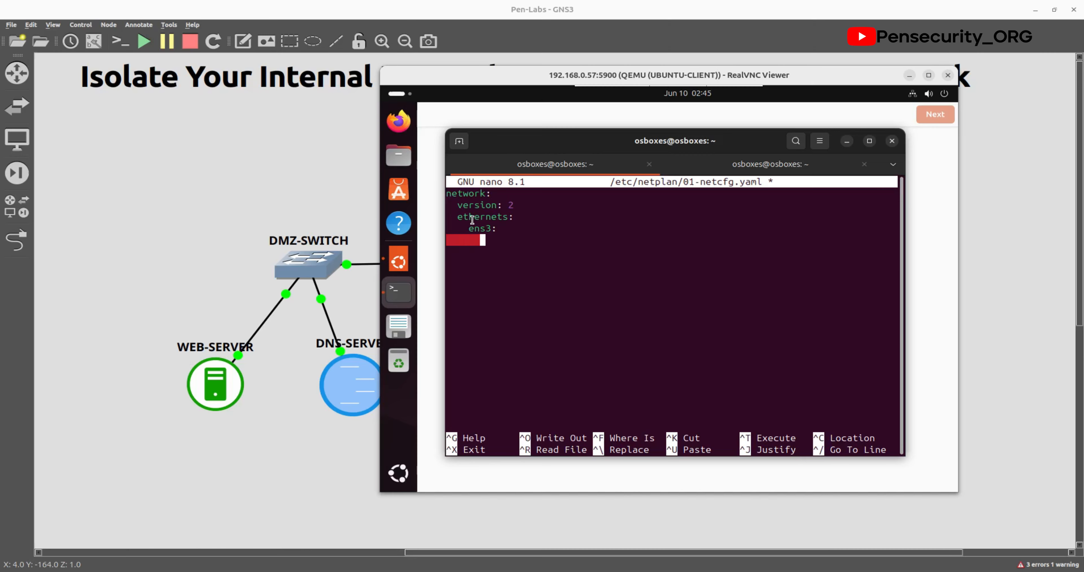
text(dhc)
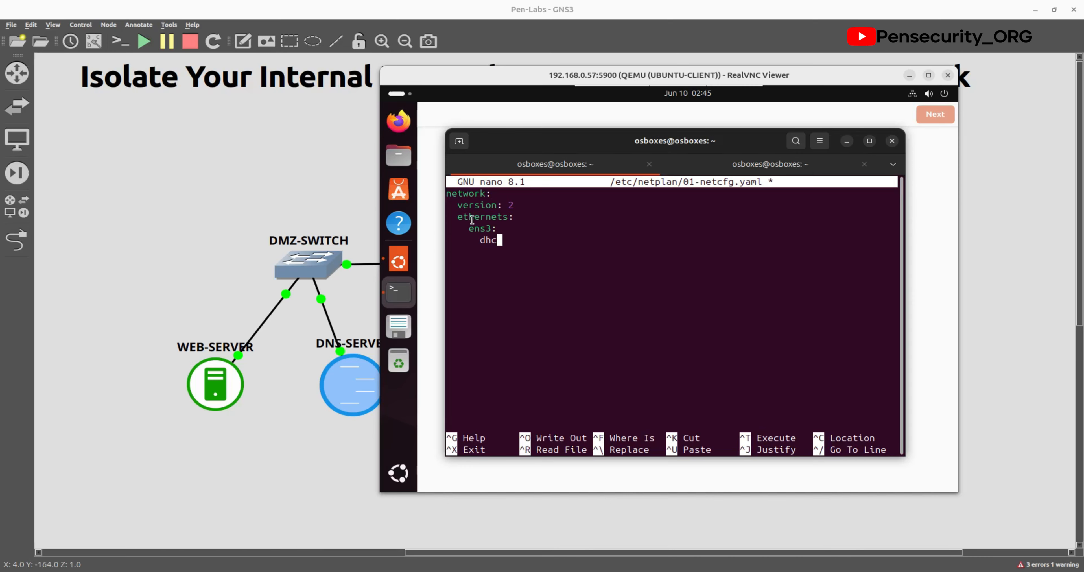
text(p:n)
key(BackSpace)
text(no)
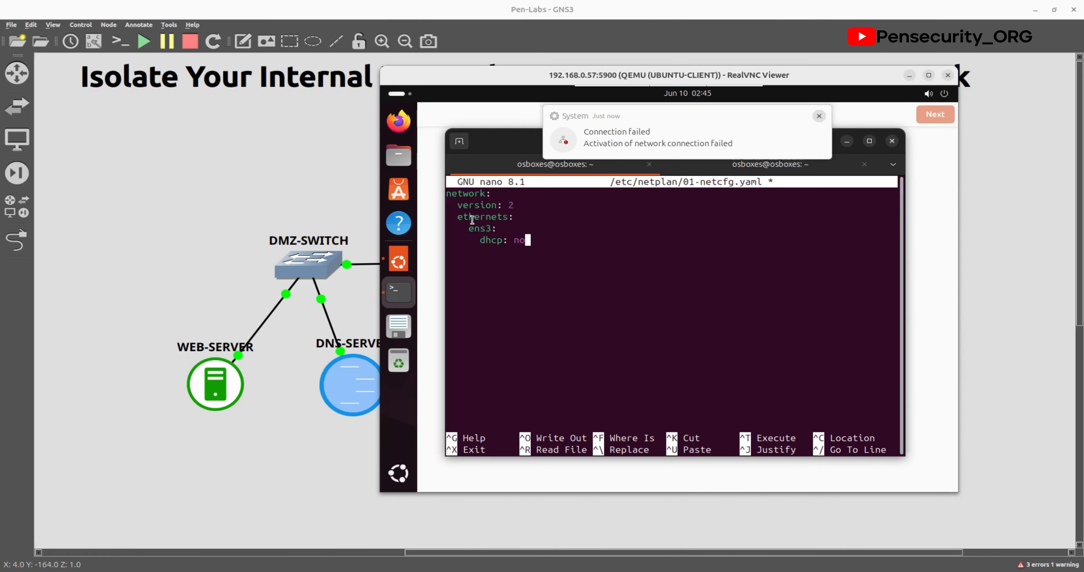
key(Return)
key(BackSpace)
key(BackSpace)
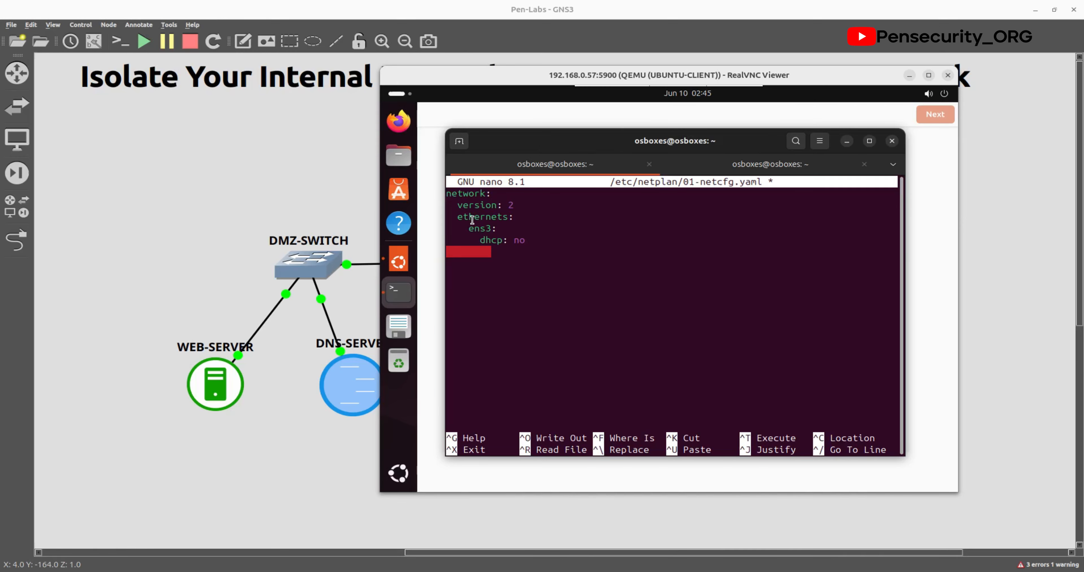
text(addresses)
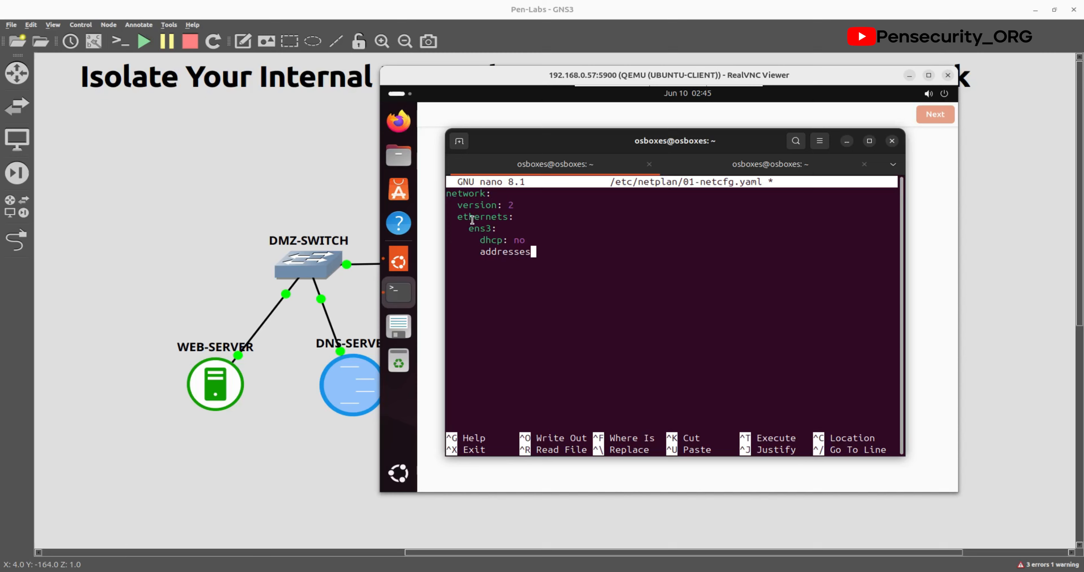
text(:)
key(Return)
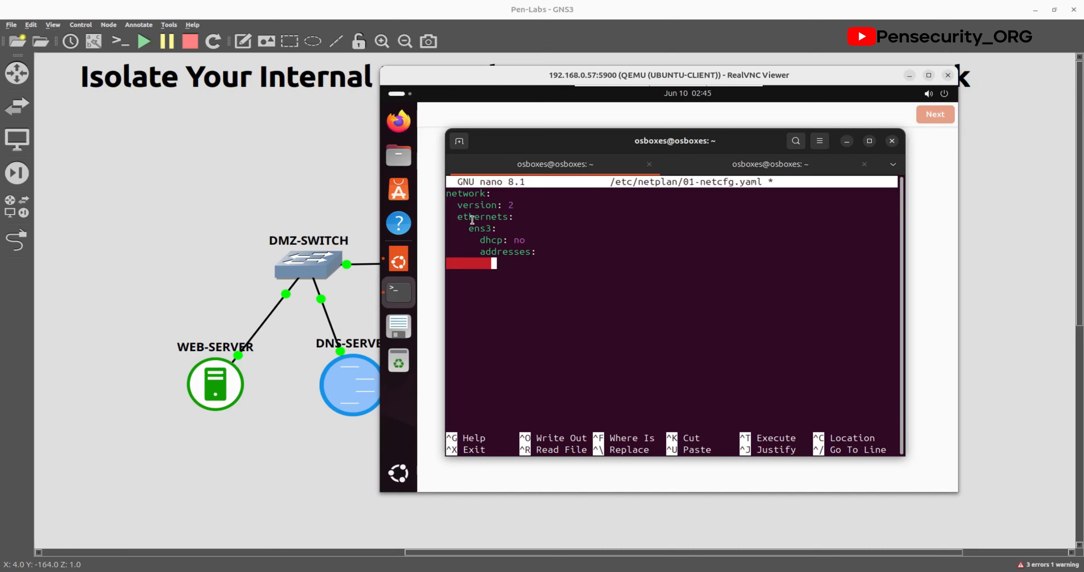
text(- 1)
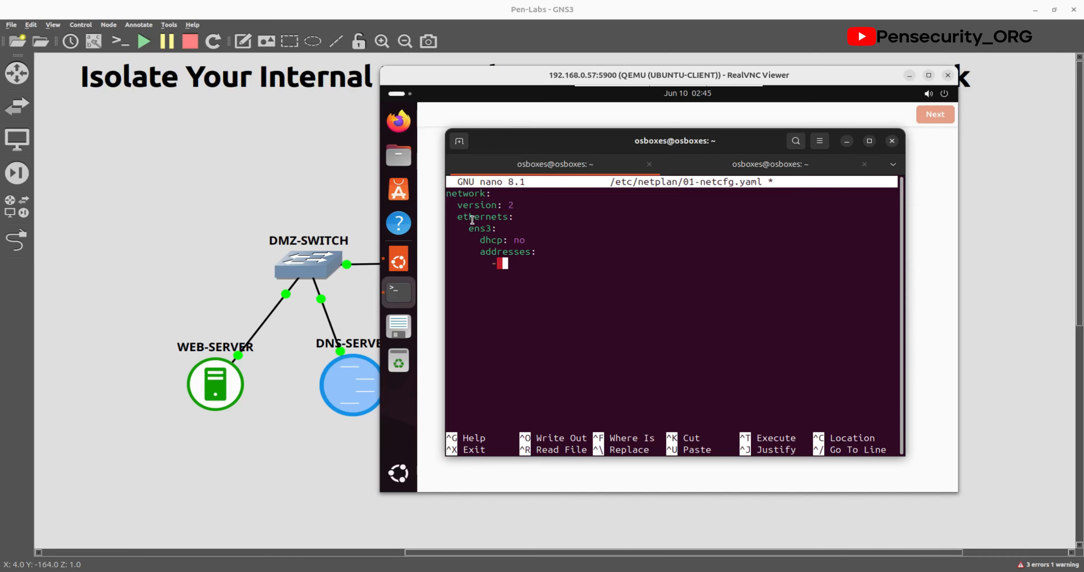
text(92.168.10.21/24)
Step: Add 'gateway4: 192.168.10.1' and start a nameservers line
key(Return)
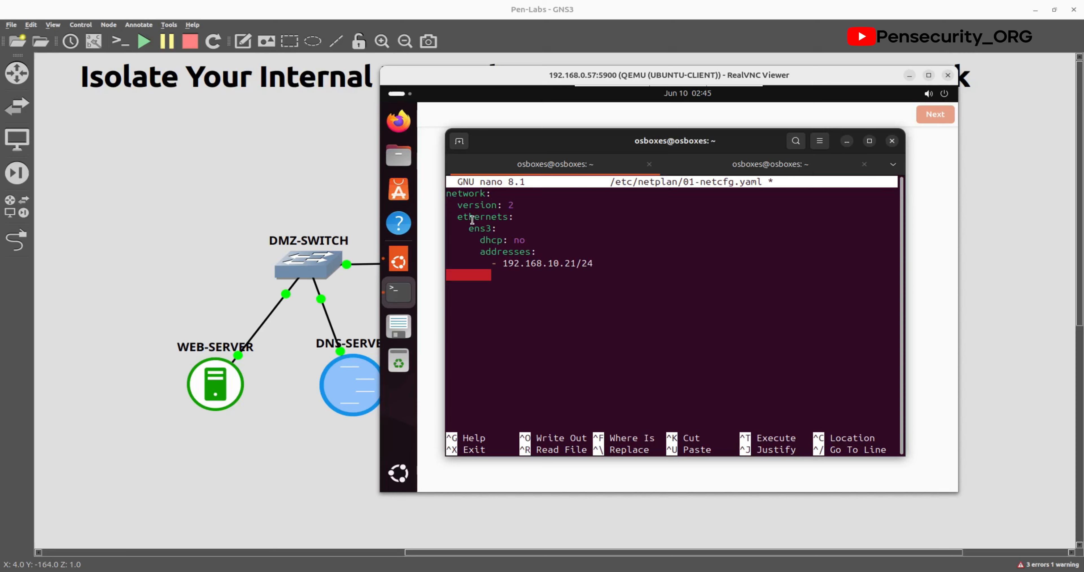
key(BackSpace)
key(BackSpace)
text(gateq)
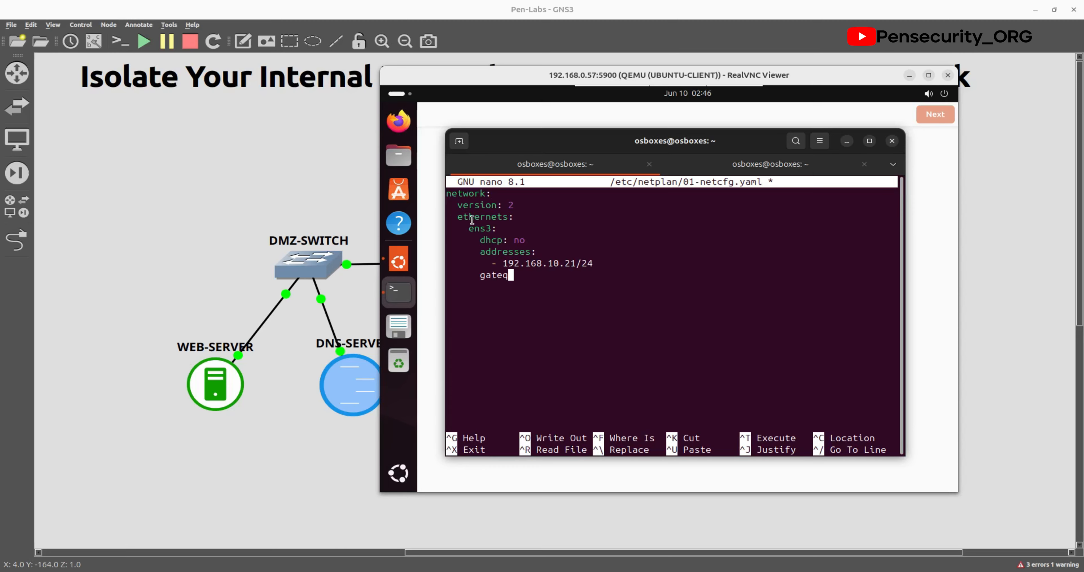
key(BackSpace)
text(way:)
key(BackSpace)
text(4: 192.168.)
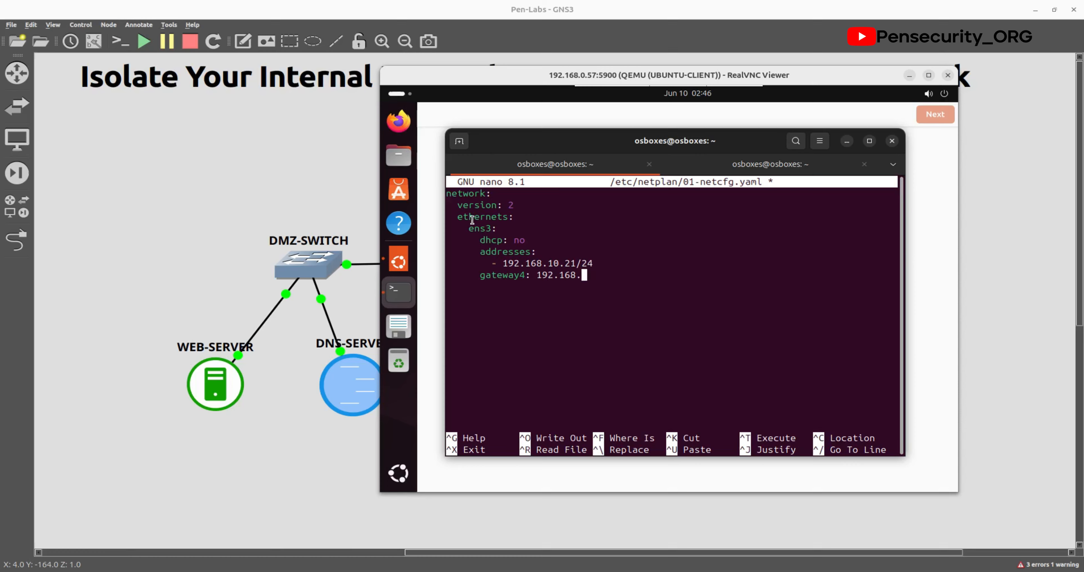
text(10.1)
key(Return)
text(nameservers)
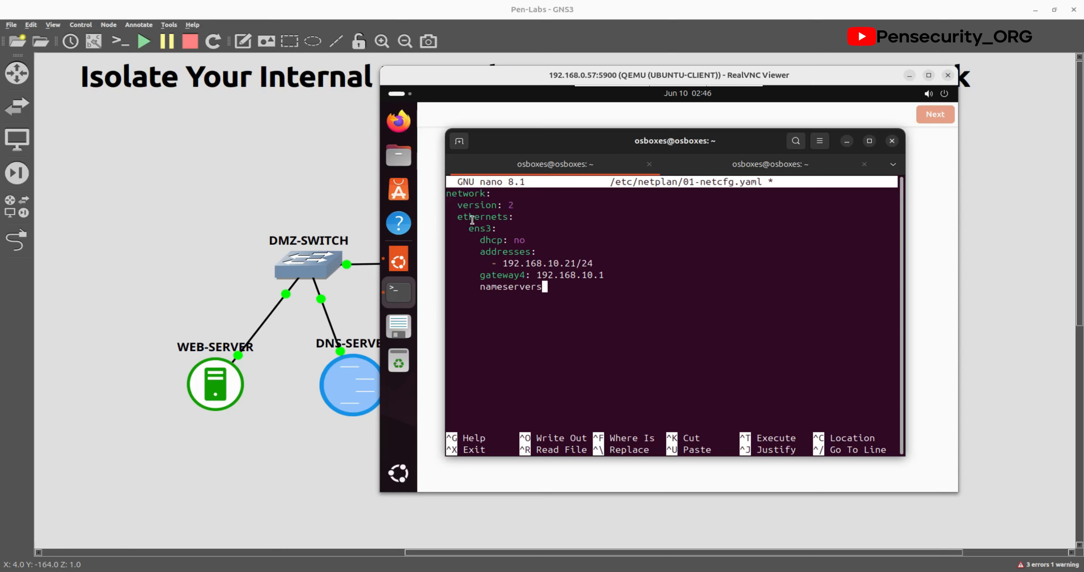
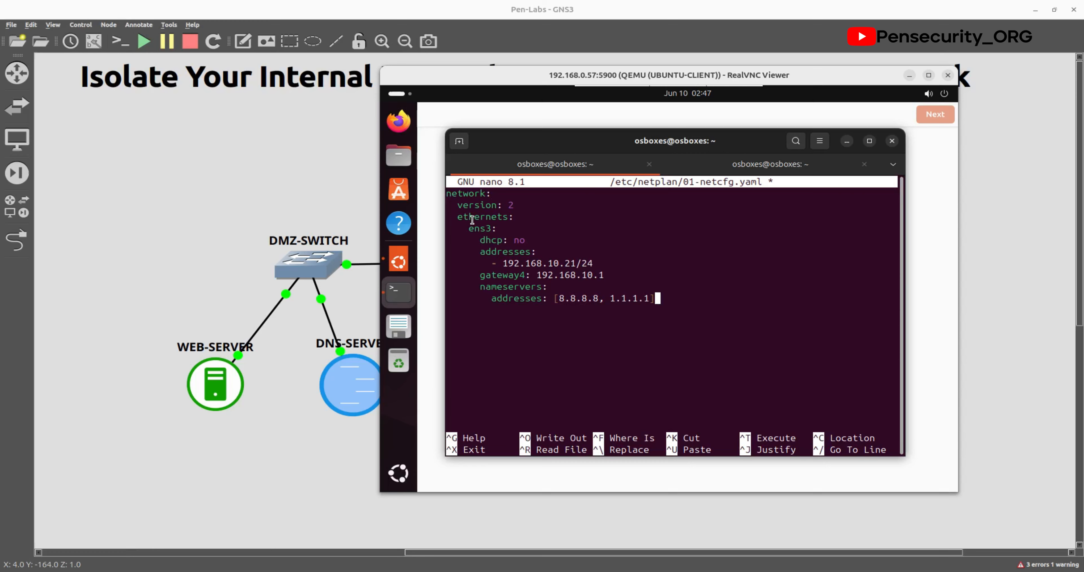
Step: Remove the stray X after the nameservers list and exit nano to save the netplan file
text(X)
key(BackSpace)
key(ctrl+x)
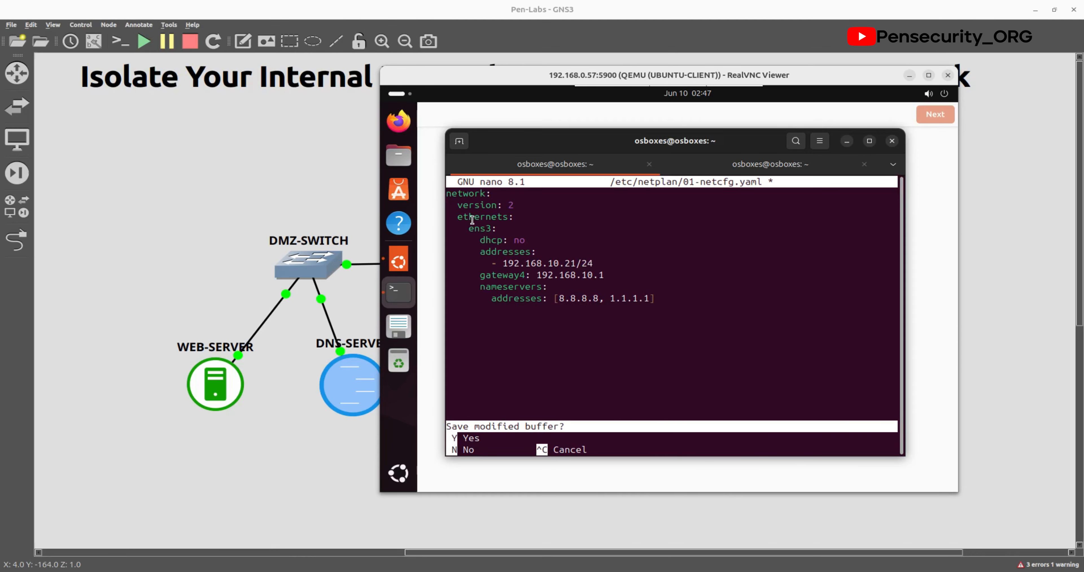
Step: Save the netplan file under its existing name and run sudo netplan apply
key(y)
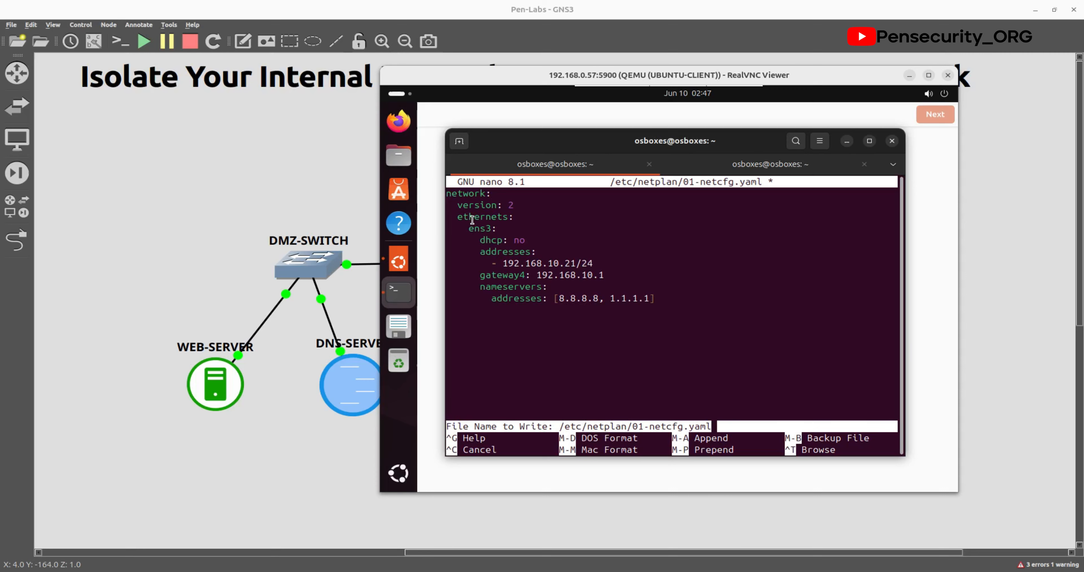
key(Return)
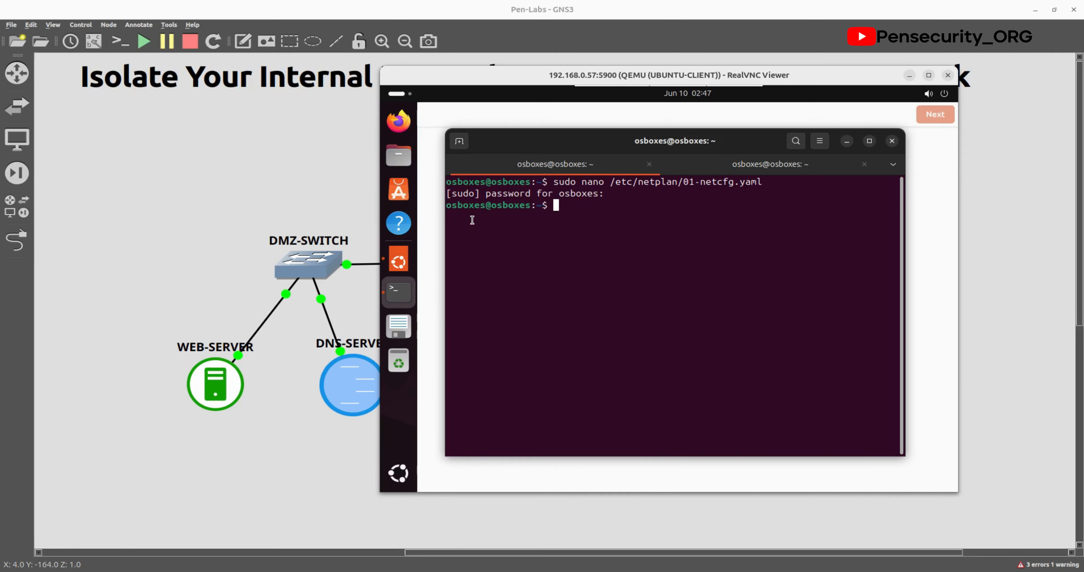
text(sudo netplan apply)
key(Return)
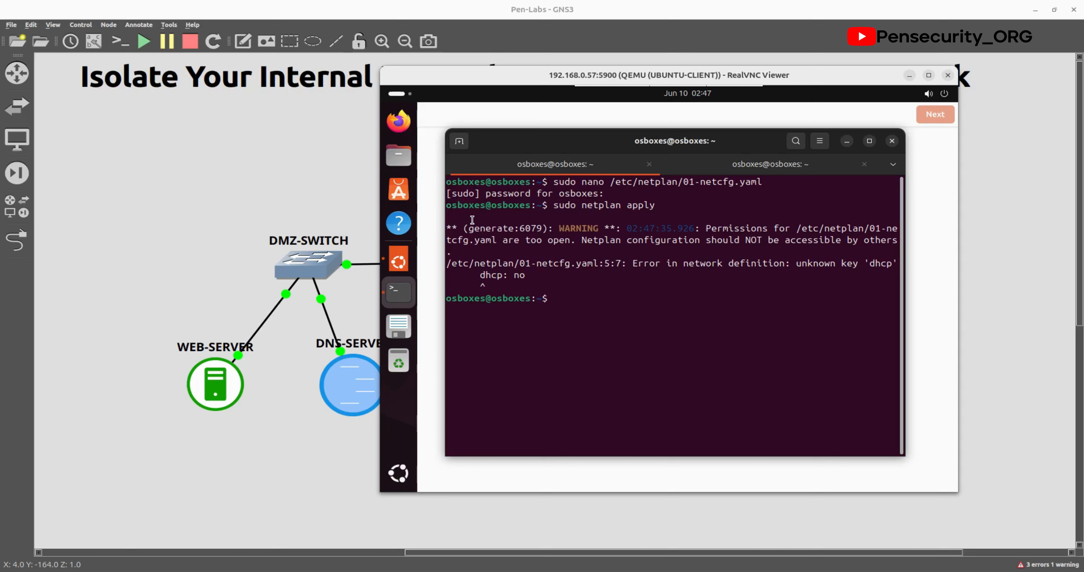
Step: Comment out the rejected 'dhcp: no' line in the netplan file, save, and re-run netplan apply
key(Up)
key(Up)
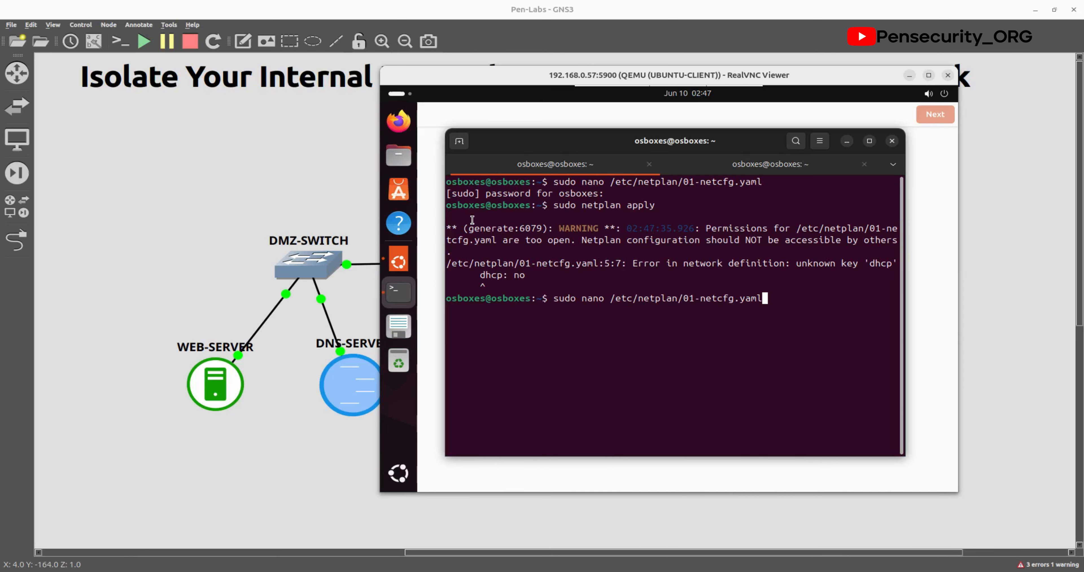
key(Return)
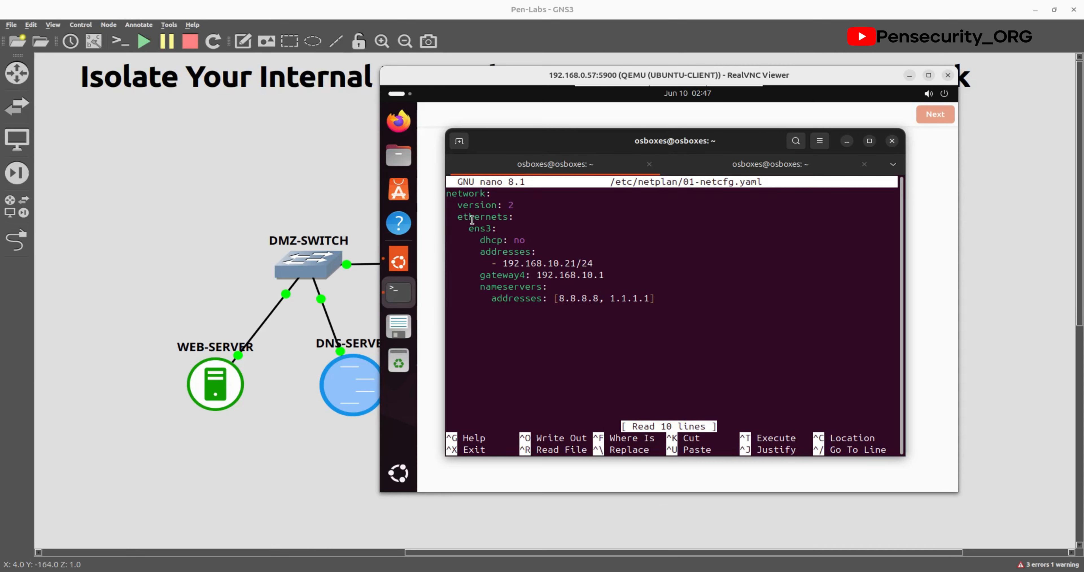
key(Down)
key(Down)
key(Down)
key(Right)
key(Right)
key(Right)
key(Right)
key(Right)
key(Right)
key(Right)
key(Right)
key(Right)
key(Right)
key(Right)
key(Right)
key(Right)
key(Right)
key(Right)
key(Right)
key(Right)
key(Right)
key(Right)
key(Right)
key(Right)
key(Right)
key(Right)
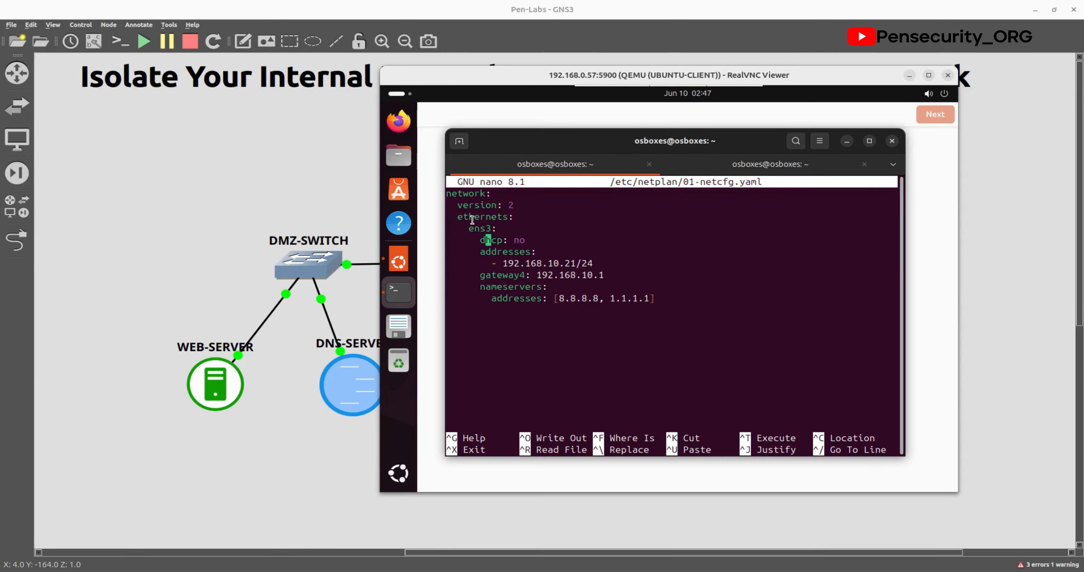
key(Left)
key(Left)
key(Left)
key(Left)
key(Left)
key(Left)
key(Left)
key(Left)
text(#)
key(ctrl+x)
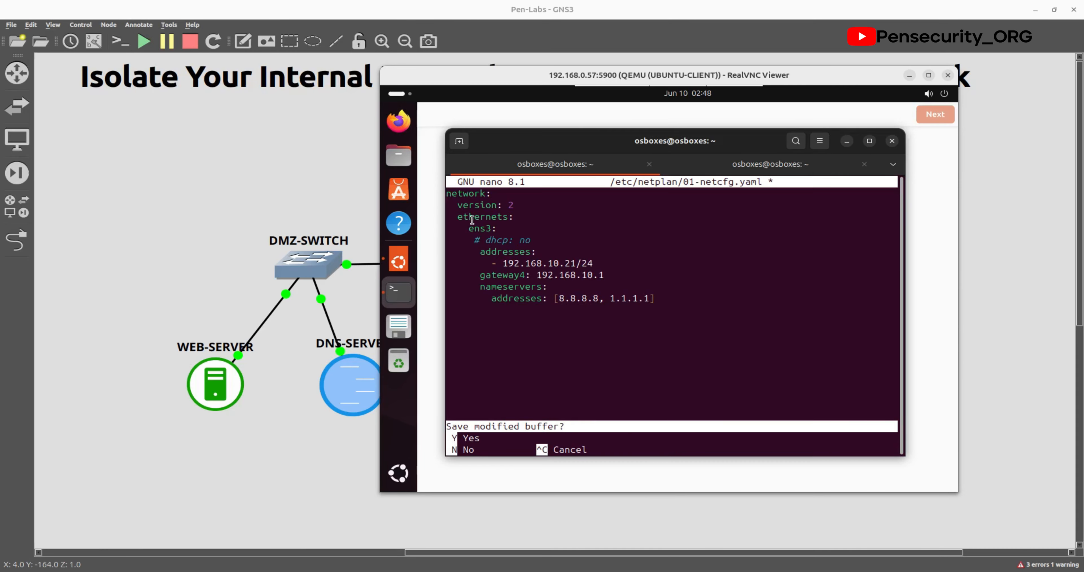
key(y)
key(Return)
key(Up)
key(Up)
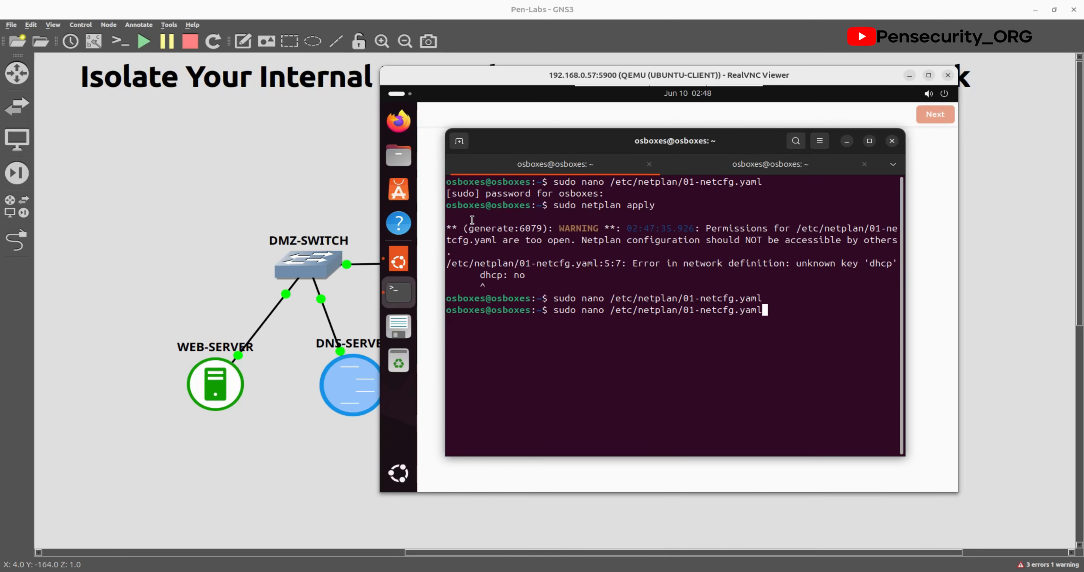
key(Return)
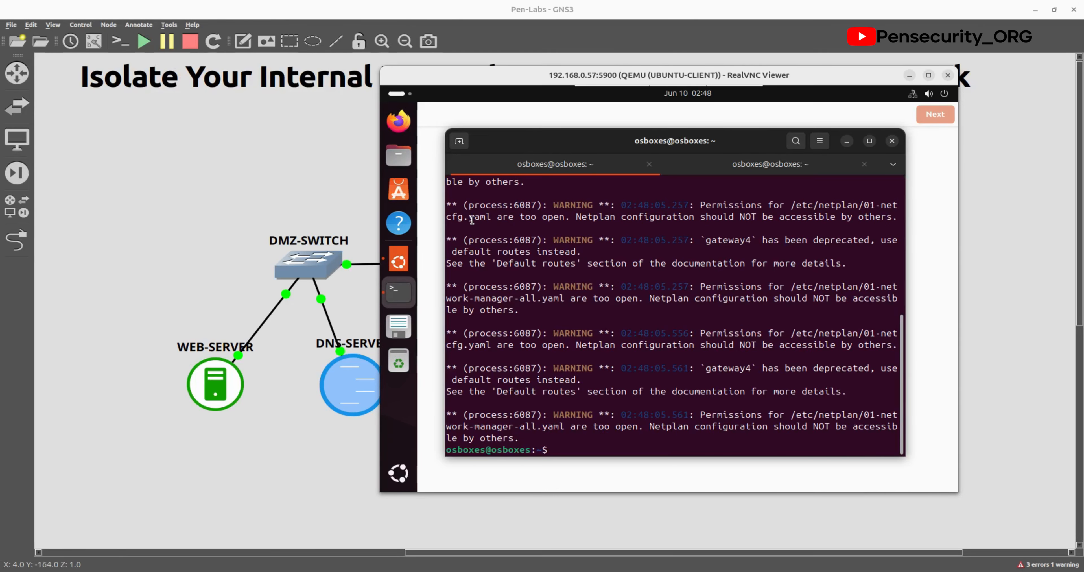
Step: Check the client's 192.168.10.21 address with ip a and ping 8.8.8.8 successfully
text(ip a)
key(Return)
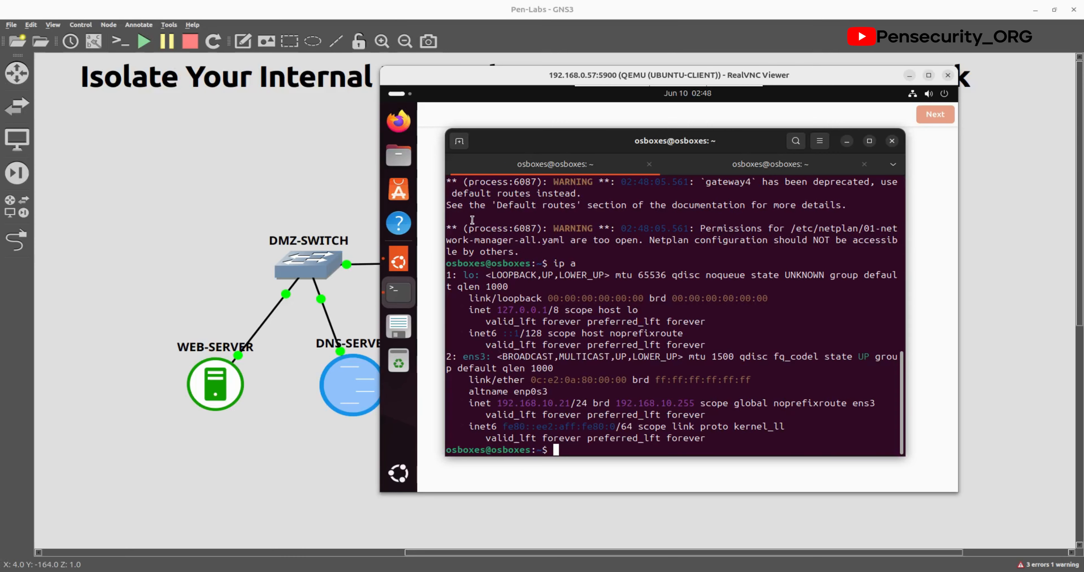
text(ping 8.8.8.8)
key(Return)
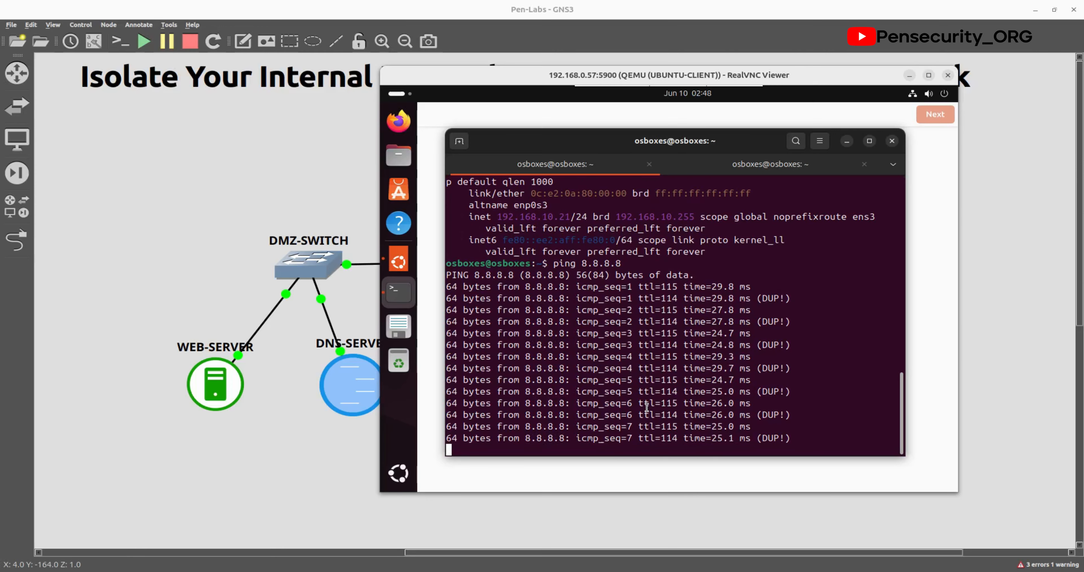
key(ctrl+c)
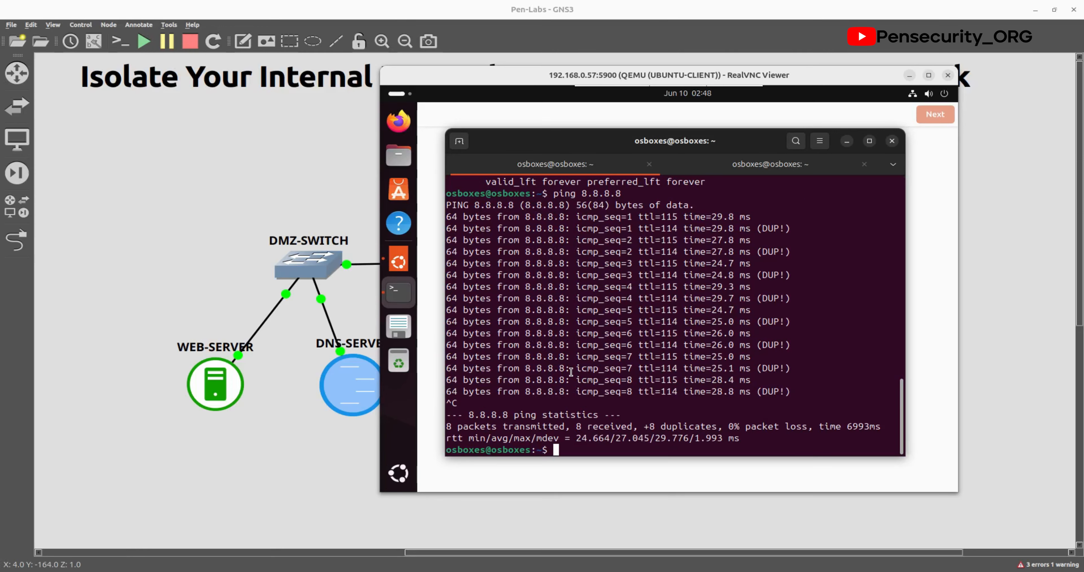
key(alt+Tab)
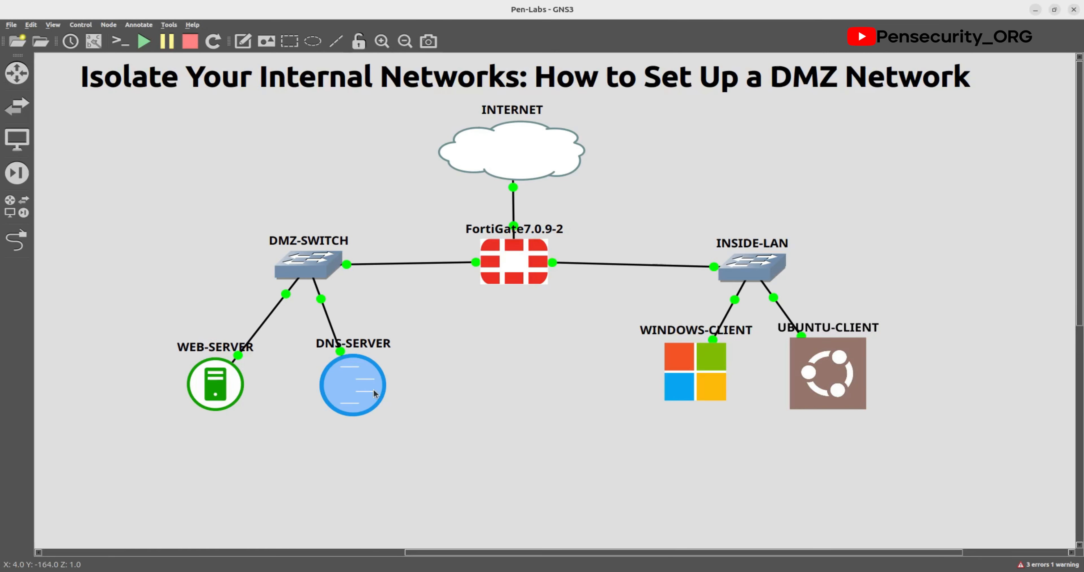
Step: Bring the Ubuntu client's VNC terminal back in front with 'ping' started at the prompt
key(alt+Tab)
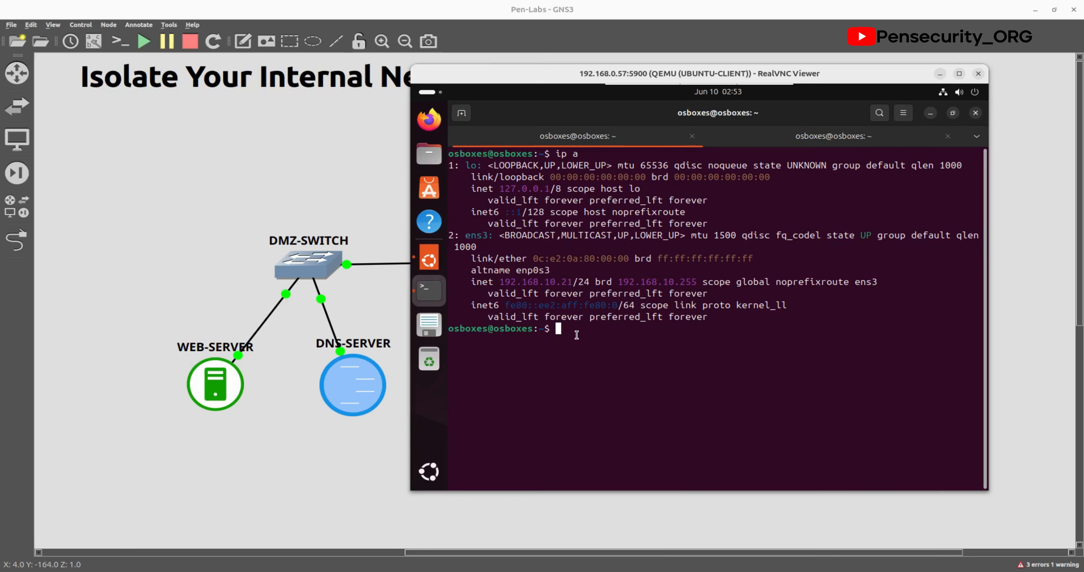
text(ping)
click(316, 450)
double_click(227, 385)
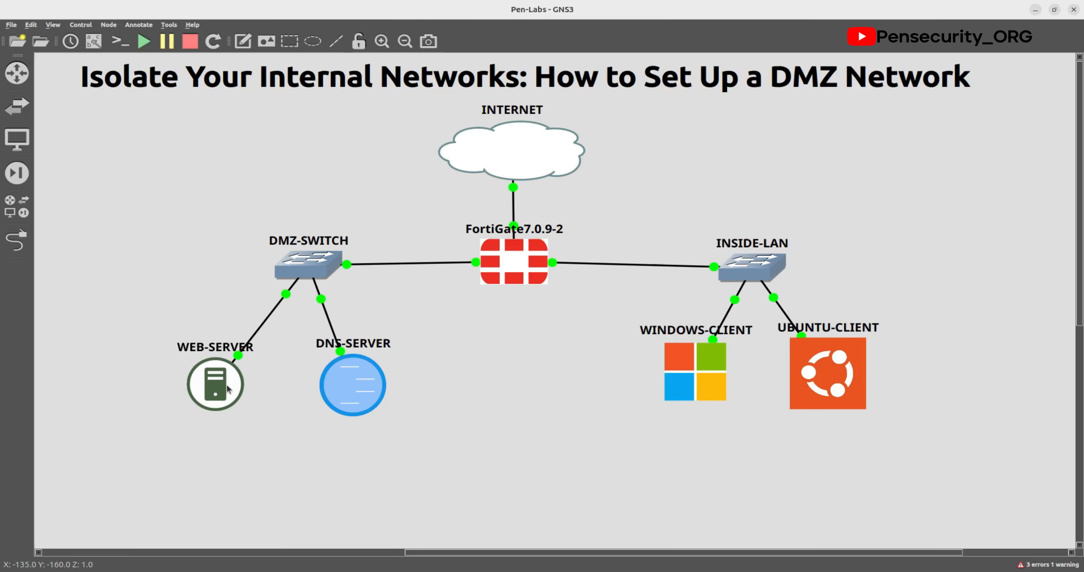
click(924, 345)
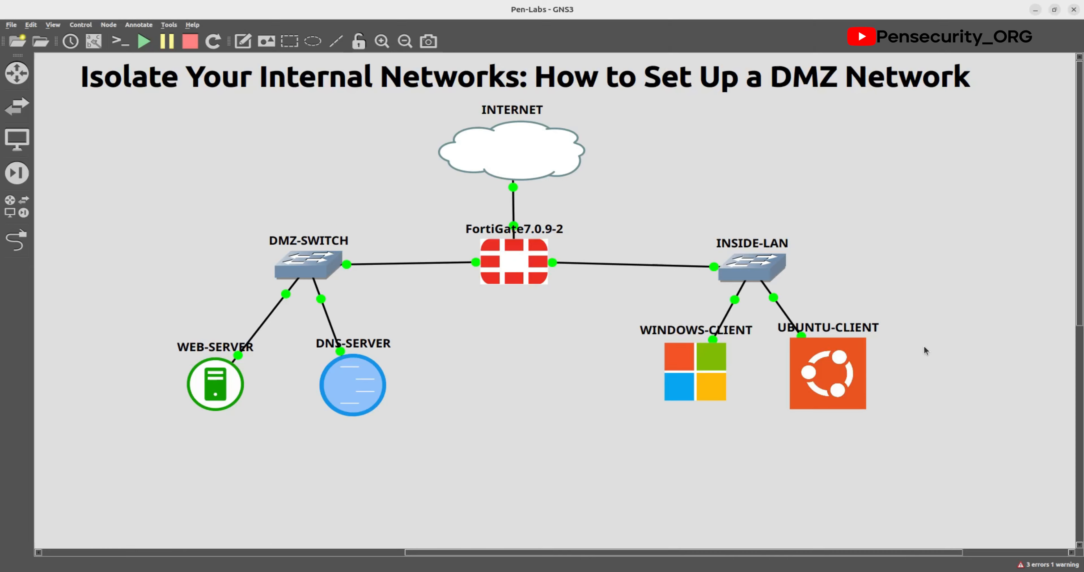
double_click(835, 370)
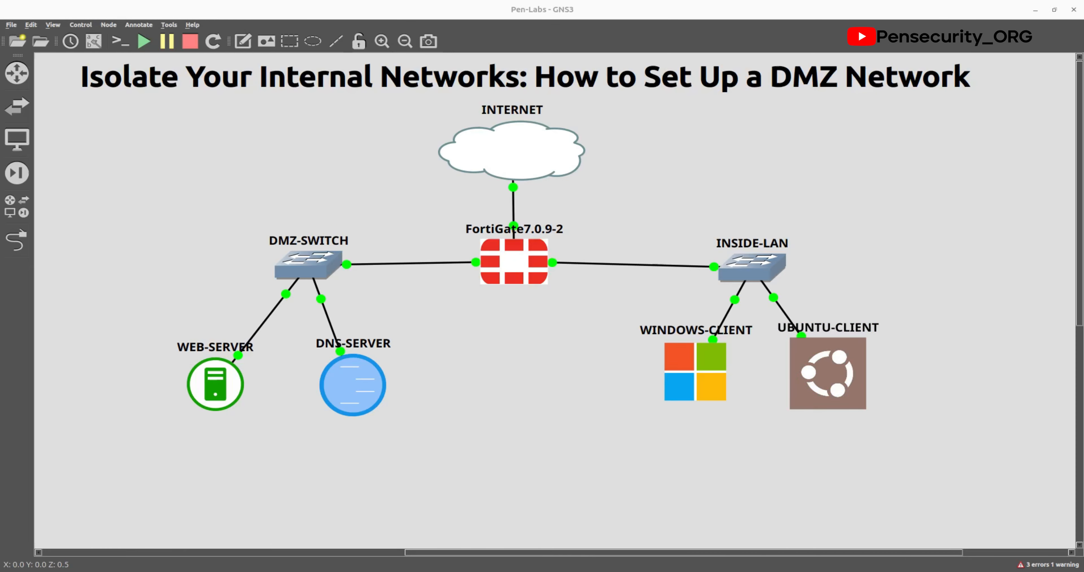
key(super)
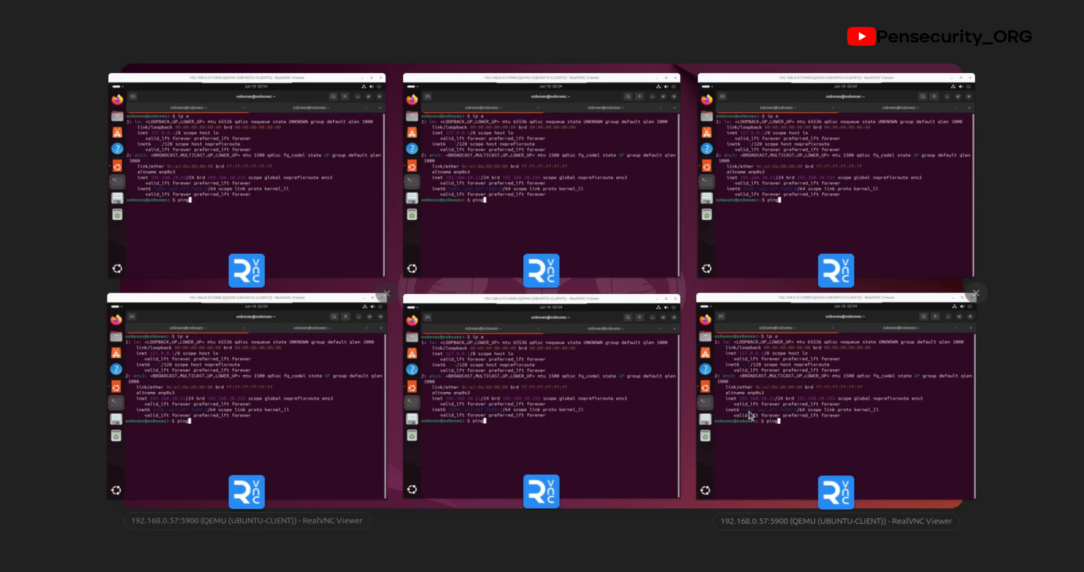
click(253, 200)
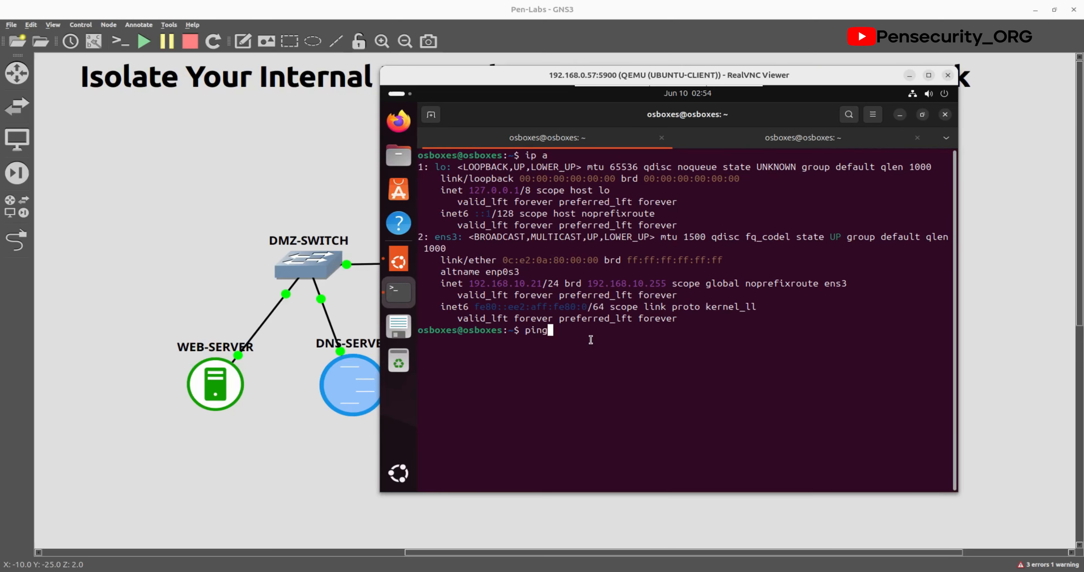
Step: Ping the web server at 192.168.200.10 twice, then recheck the client's address with ip a
text(192.168.200.10)
key(Return)
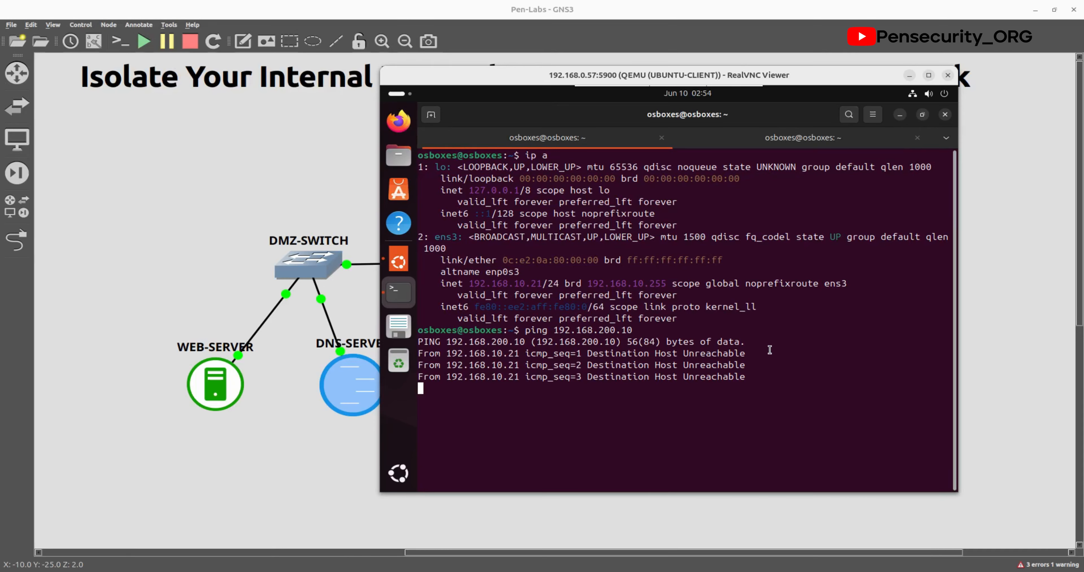
key(ctrl+c)
key(Up)
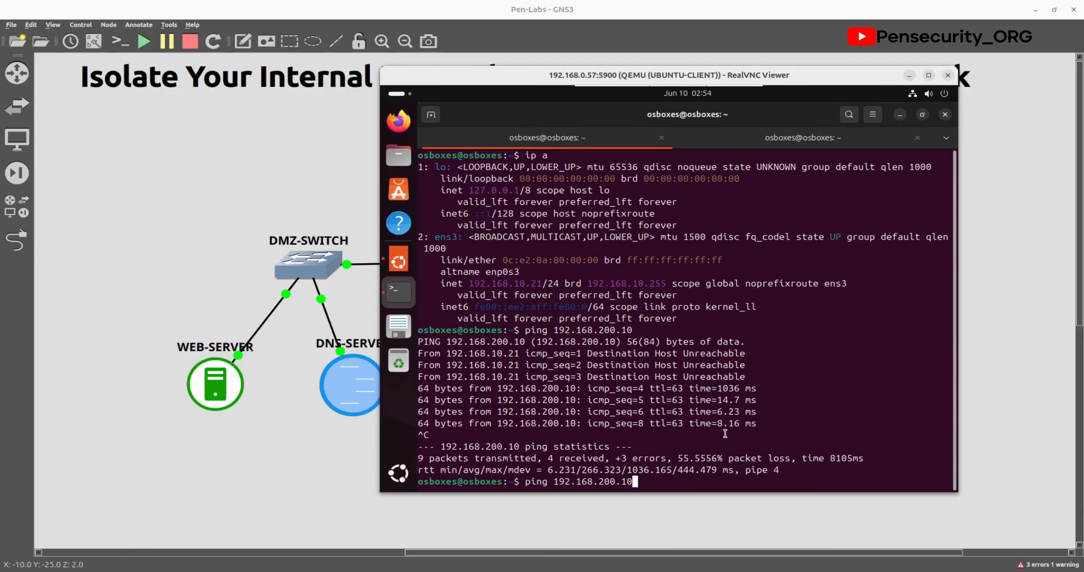
key(Return)
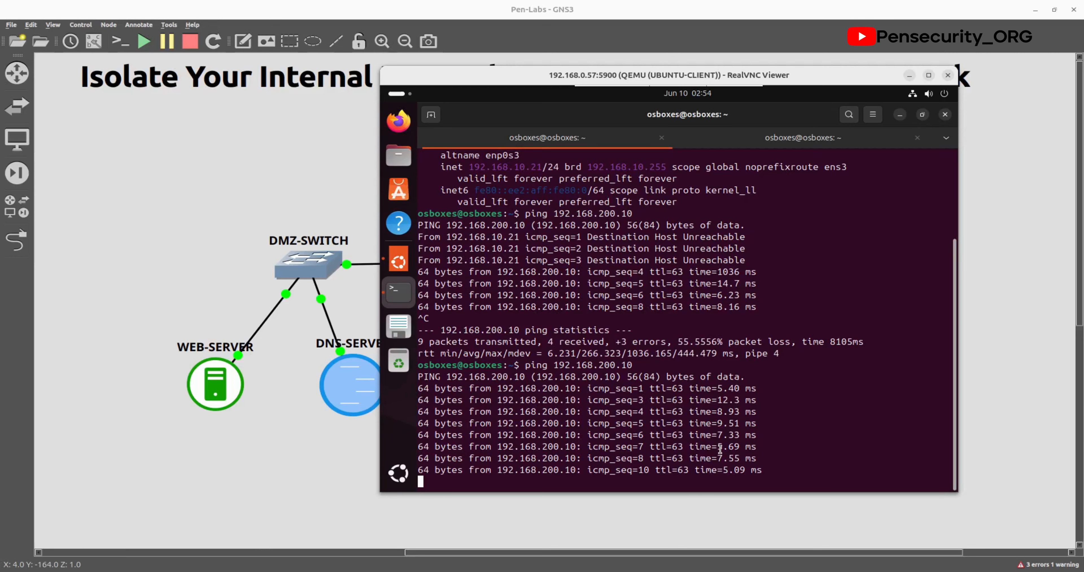
key(ctrl+c)
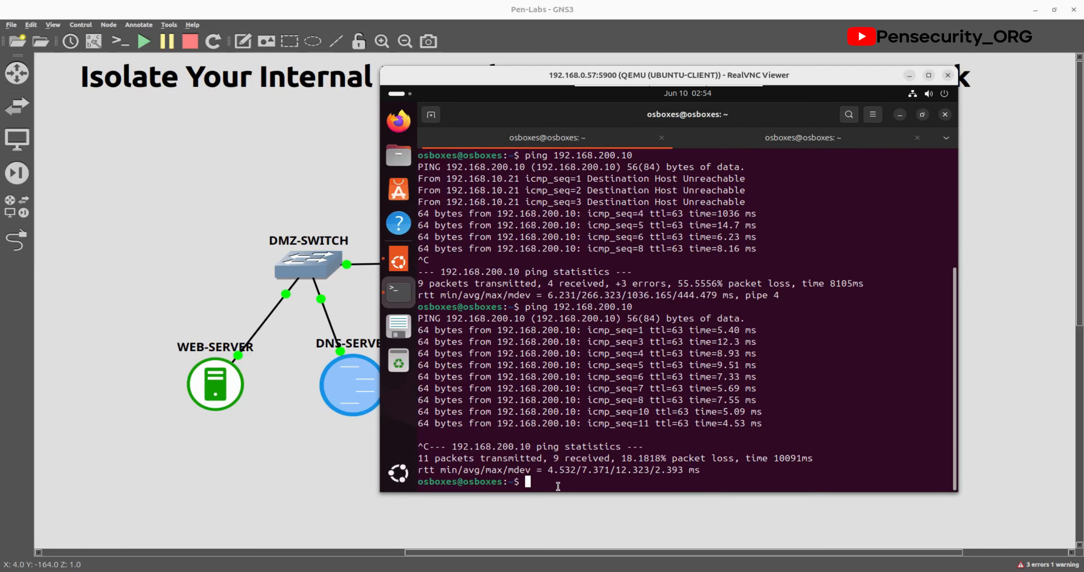
text(ip a)
key(Return)
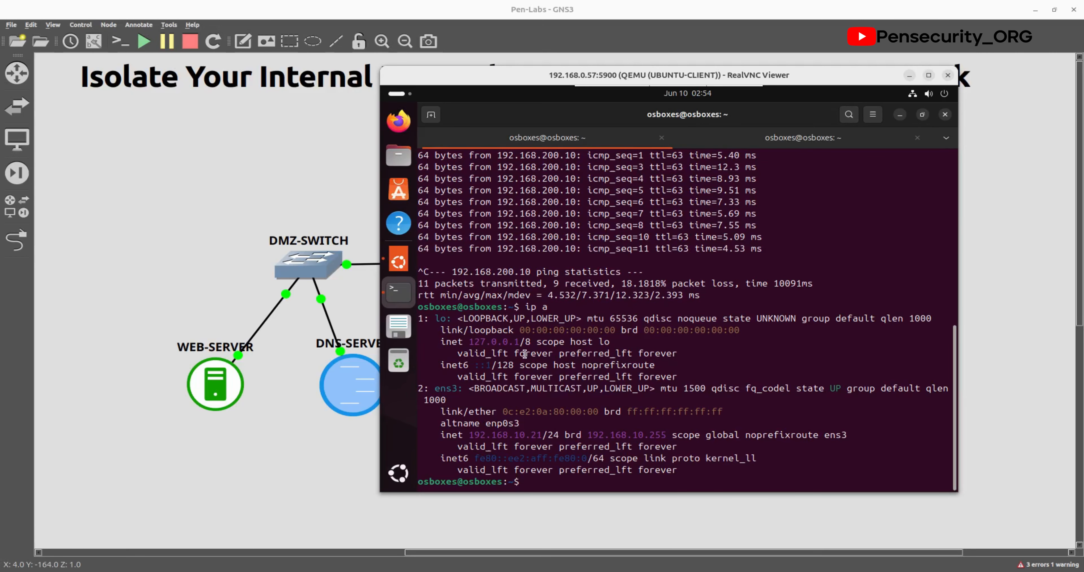
Step: Copy the client's address 192.168.10.21 from the ip a output
drag(468, 430, 542, 438)
right_click(542, 437)
click(575, 327)
Step: In the WEB-SERVER console, cancel the mistakenly pasted text after ping and clear the screen
click(197, 471)
double_click(214, 389)
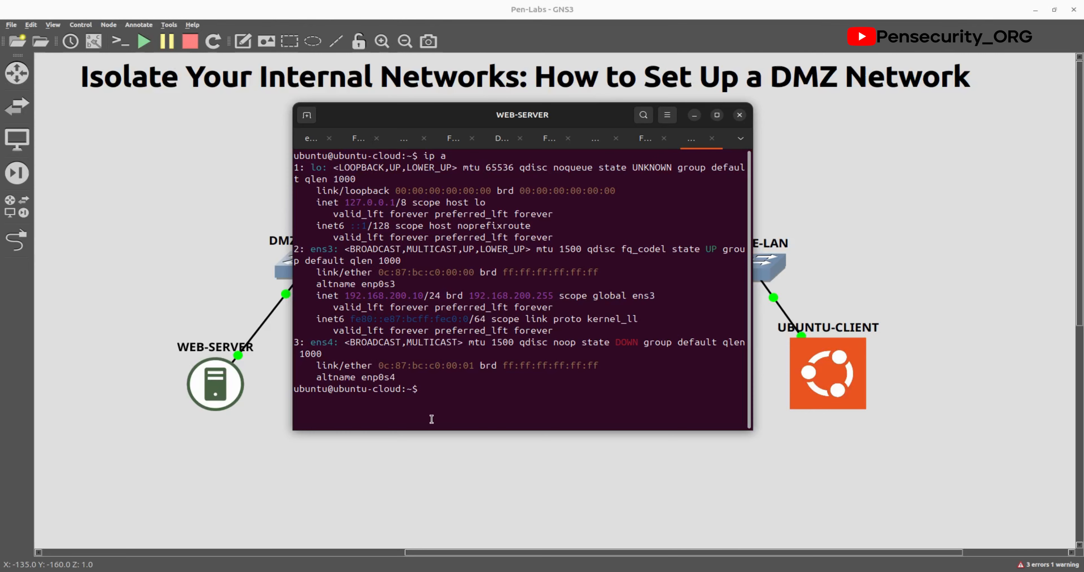
text(ping)
right_click(474, 393)
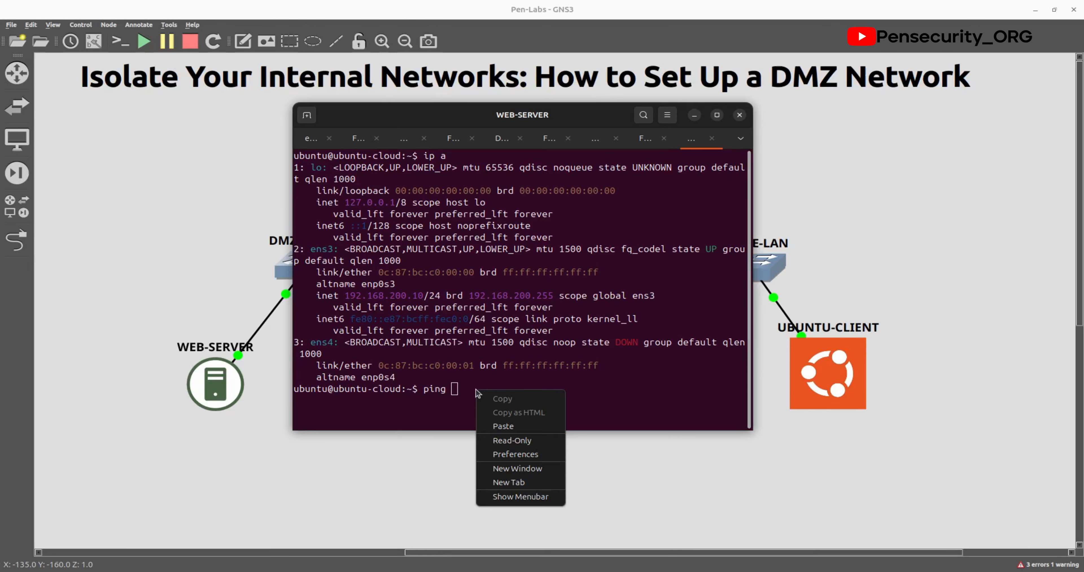
click(515, 427)
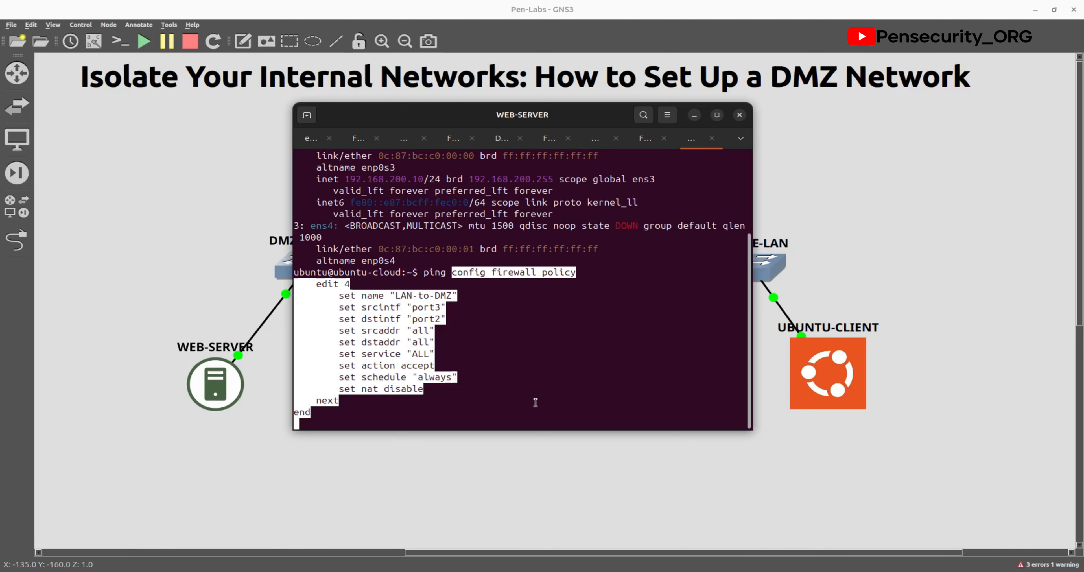
key(BackSpace)
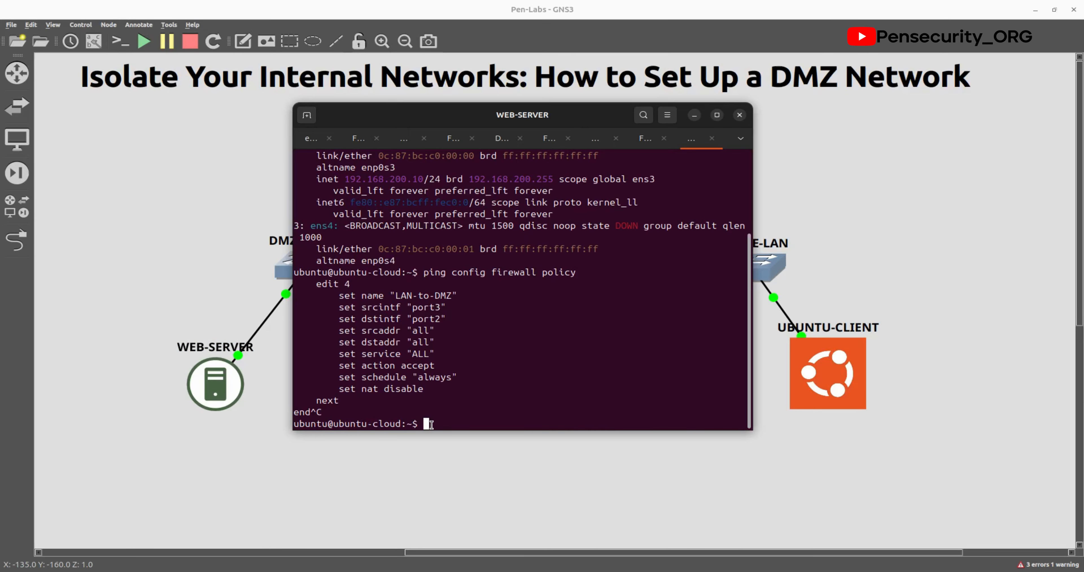
text(clear)
key(Return)
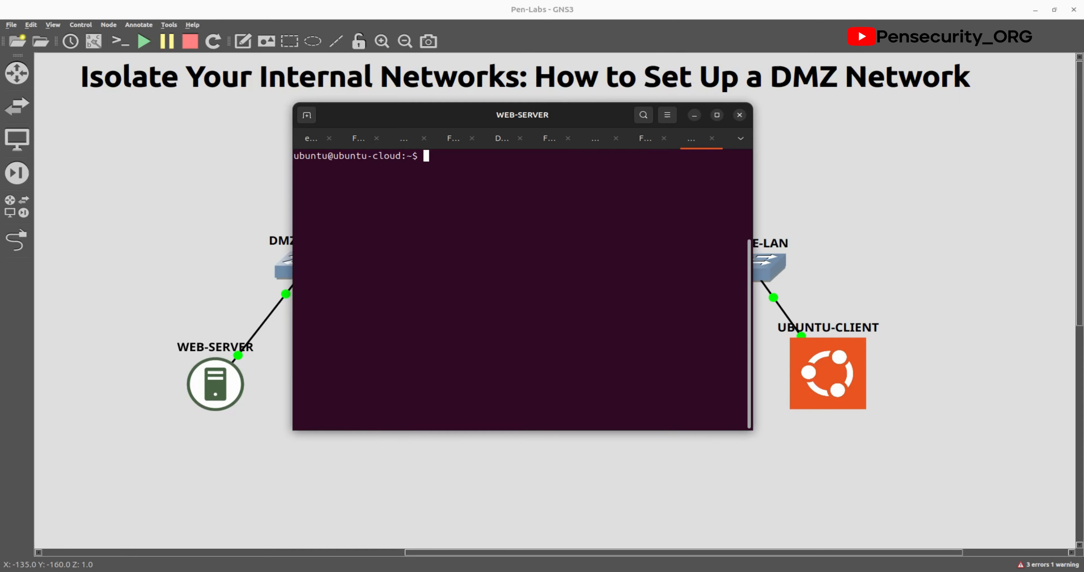
Step: Ping the Ubuntu client at 192.168.10.21 from the web server, then bring the topology forward
text(ping 192.168.10.21)
key(Return)
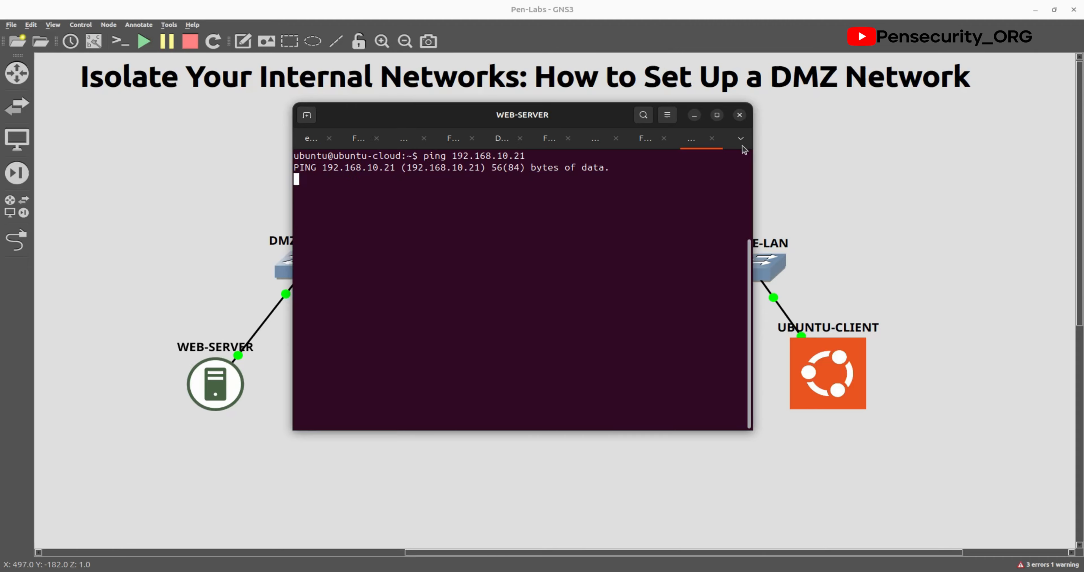
click(787, 153)
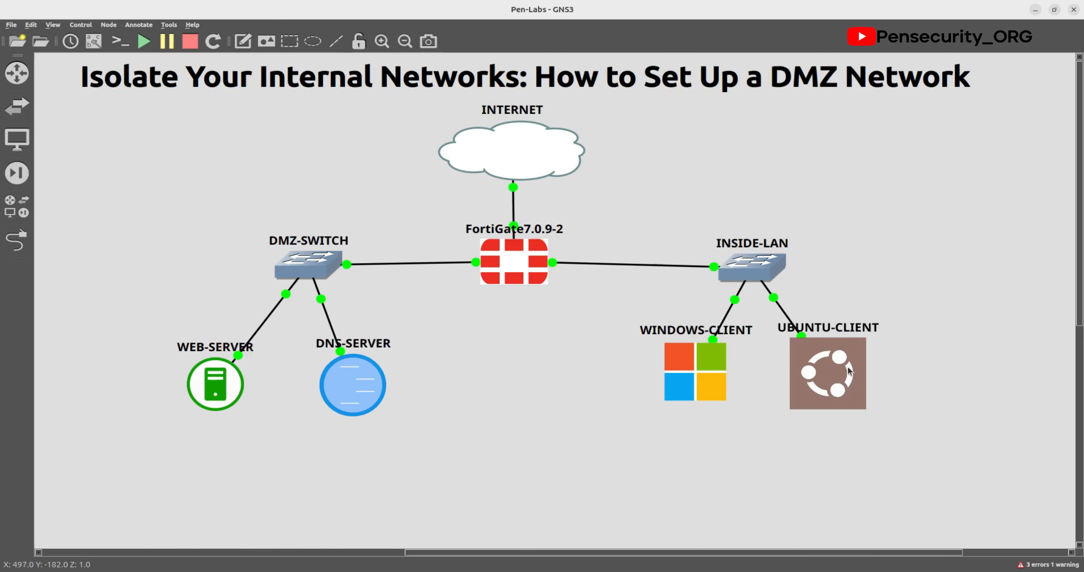
Step: Ping 192.168.200.10 from the WINDOWS-CLIENT Command Prompt
mouse_move(190, 389)
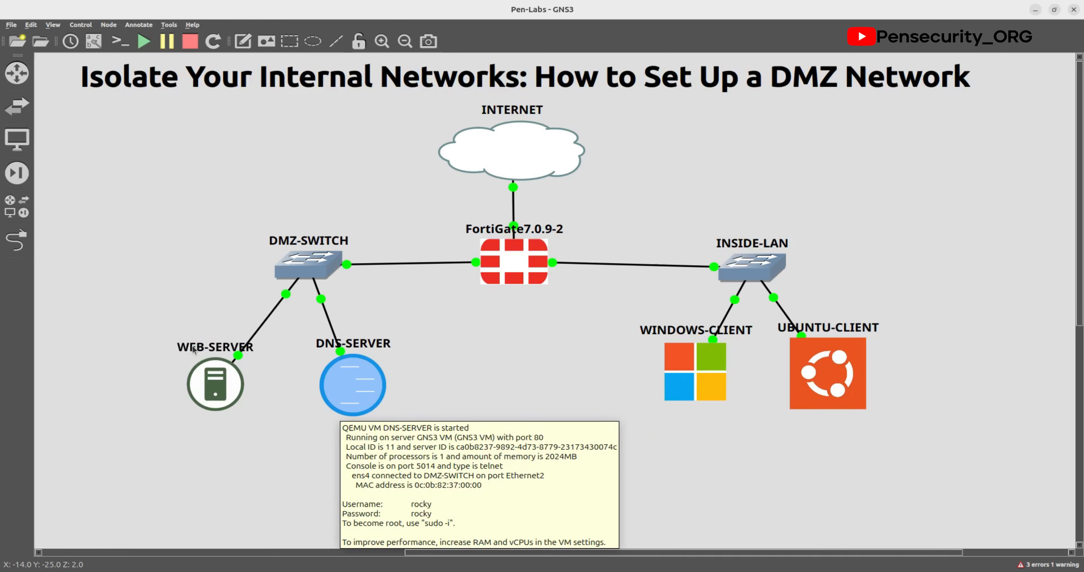
mouse_move(840, 403)
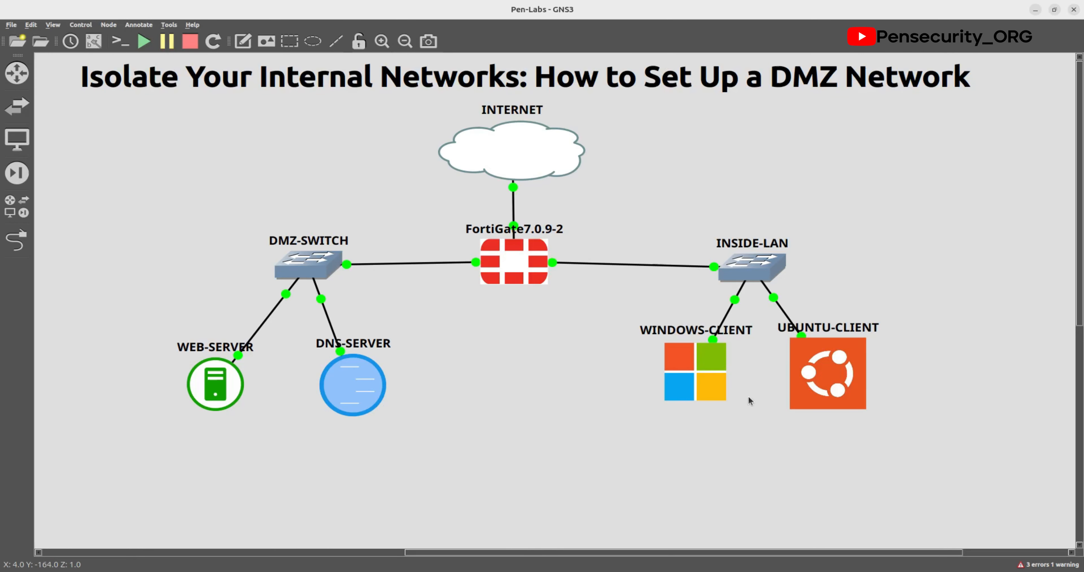
double_click(714, 380)
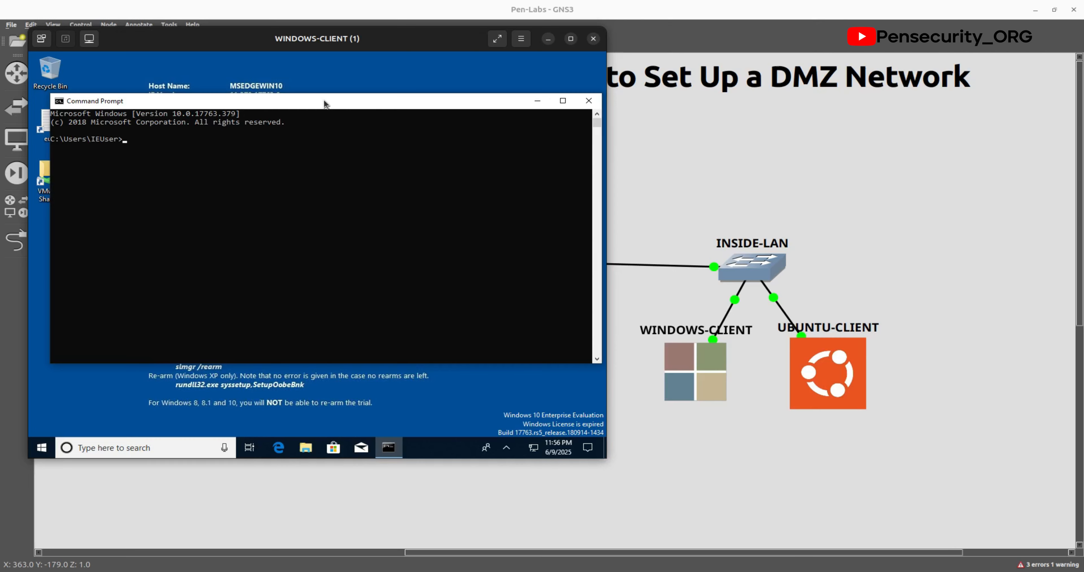
text(ping 192.168.200.10)
key(Return)
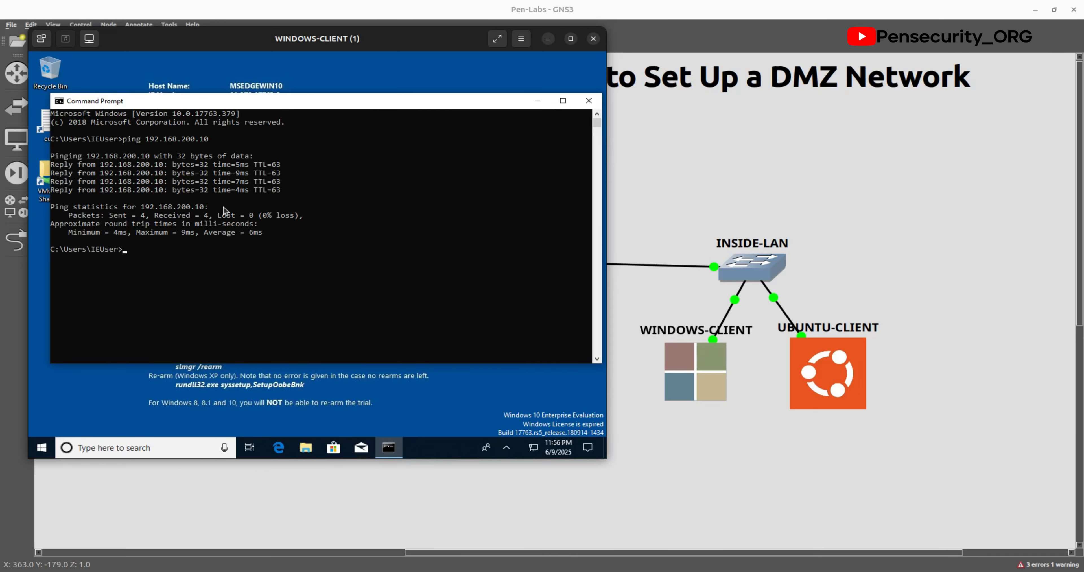
Step: Run ipconfig to confirm the Windows client's address is 192.168.10.11
text(ipconfig)
key(Return)
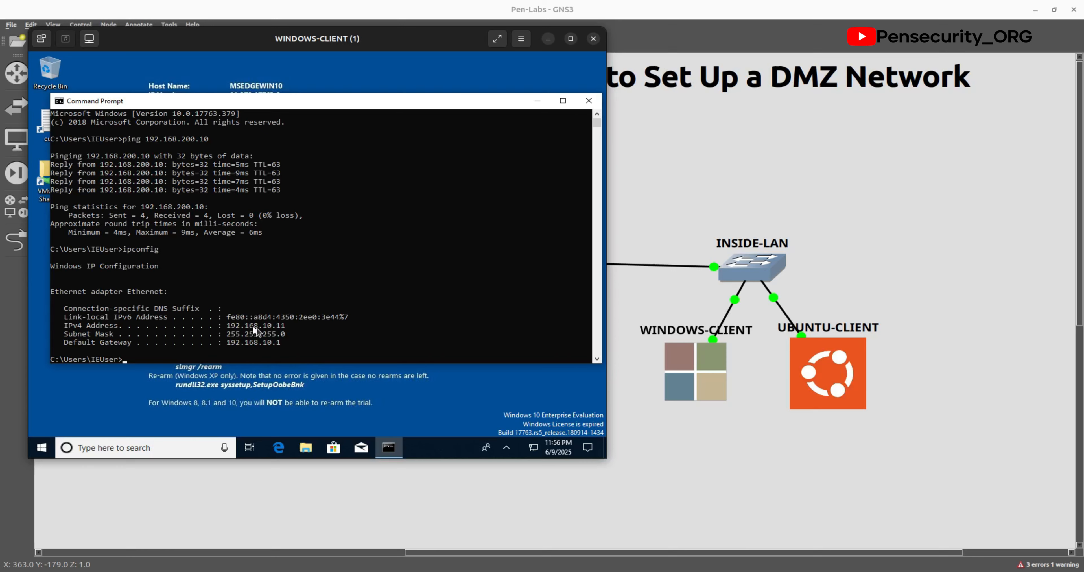
click(700, 503)
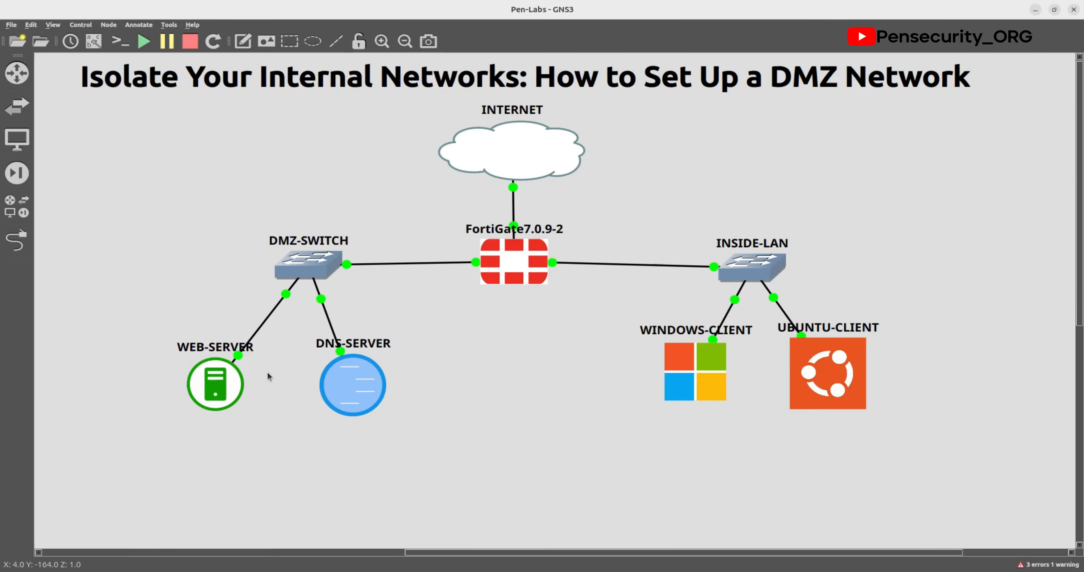
Step: Stop the old ping on WEB-SERVER and ping the Windows client at 192.168.10.11
double_click(215, 385)
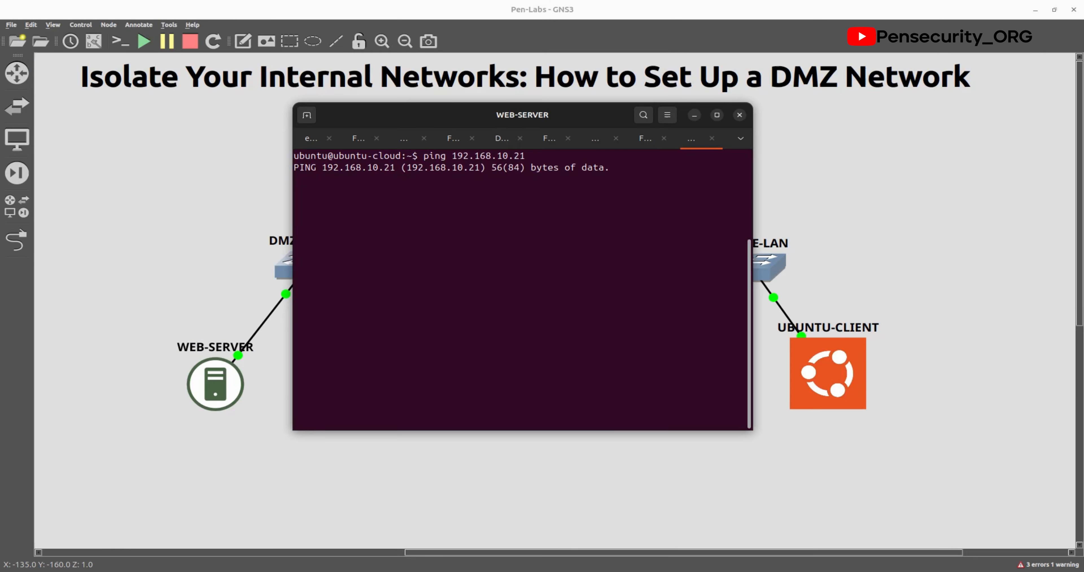
key(ctrl+c)
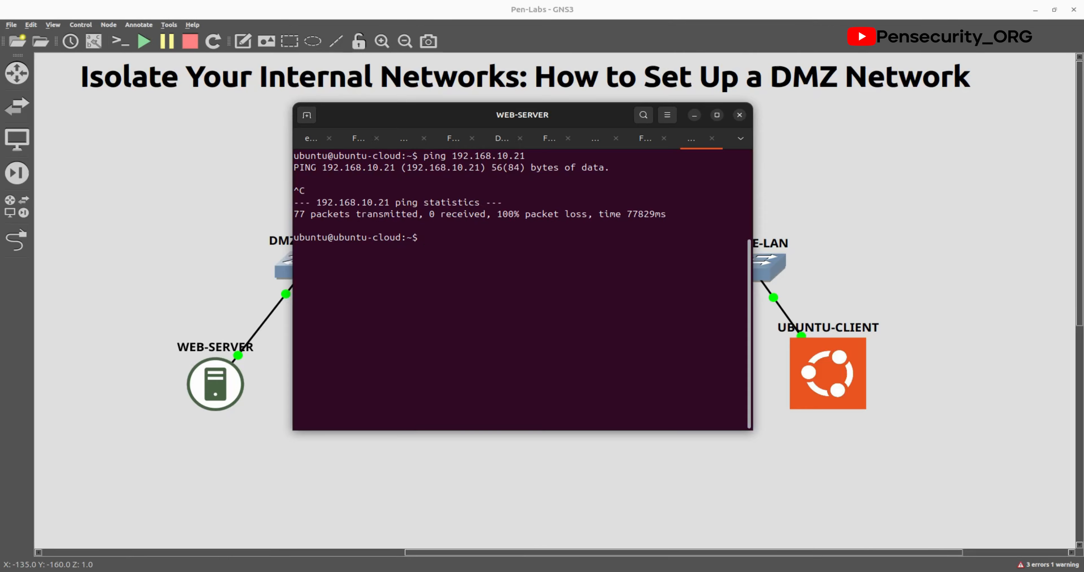
text(ping 192.168.10.11)
key(Return)
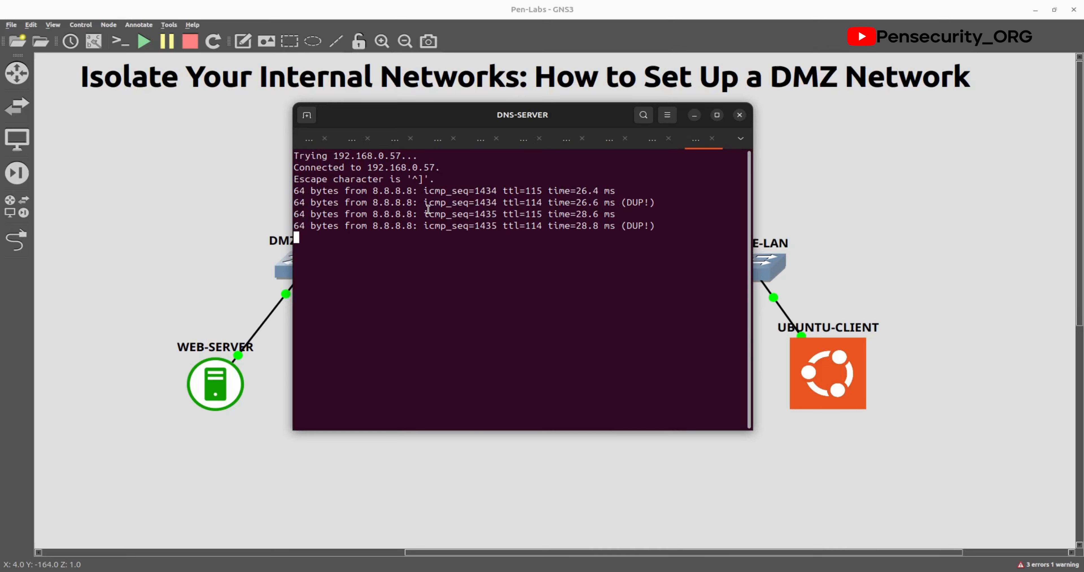
Step: Stop DNS-SERVER's 8.8.8.8 ping and confirm its address 192.168.200.11 with ip a
key(ctrl+c)
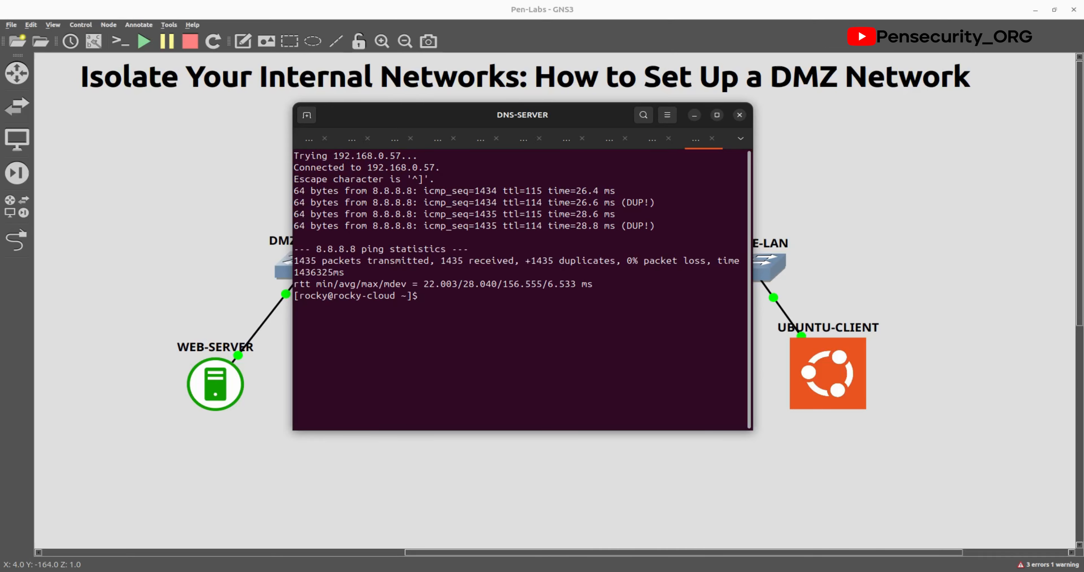
text(ip a)
key(Return)
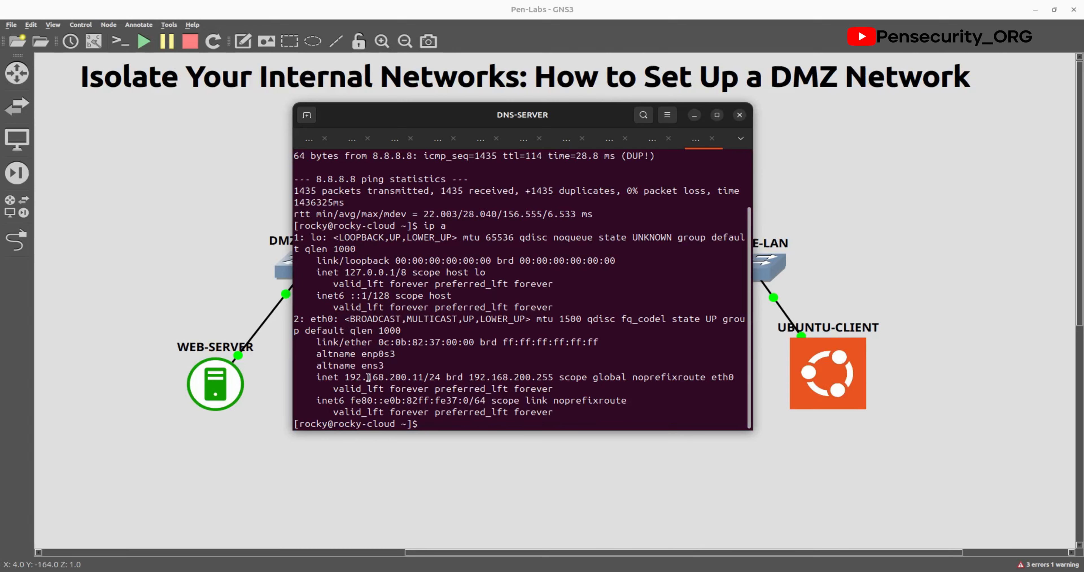
Step: Ping 192.168.10.11 from the WINDOWS-CLIENT Command Prompt, getting four replies
click(638, 506)
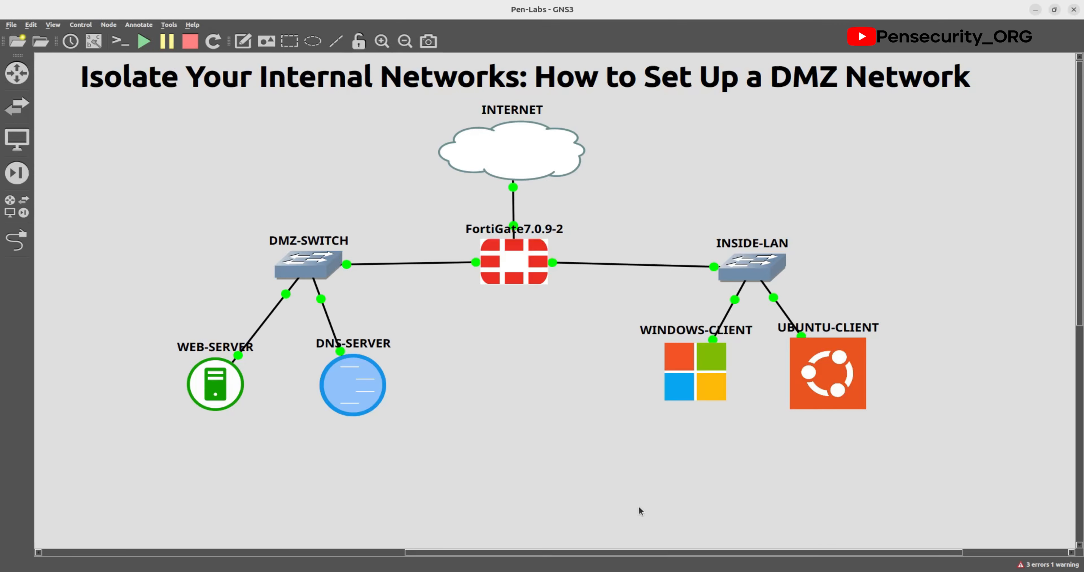
double_click(704, 386)
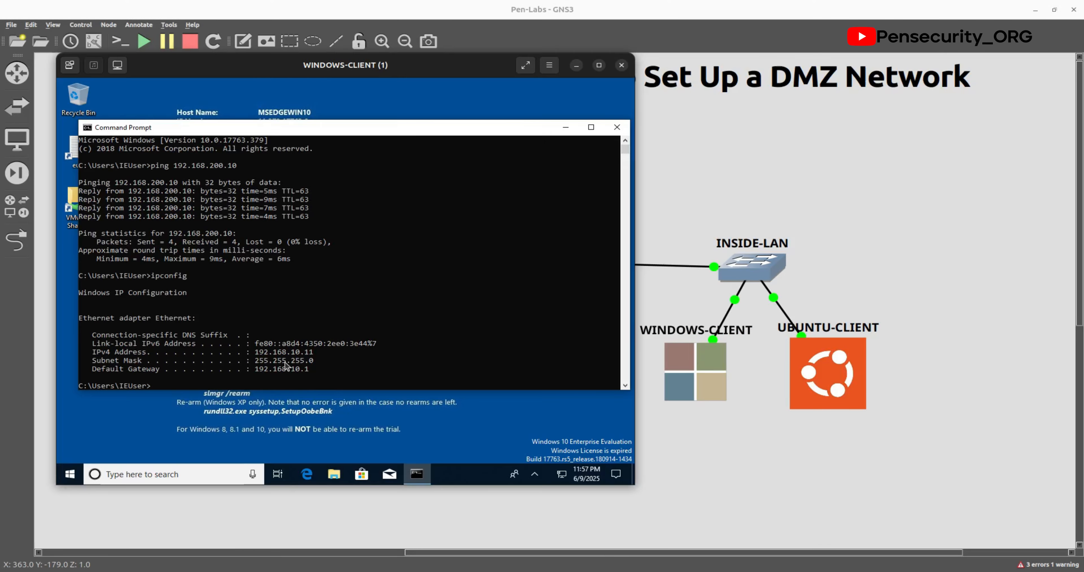
text(ping 192.168.10.11)
key(Return)
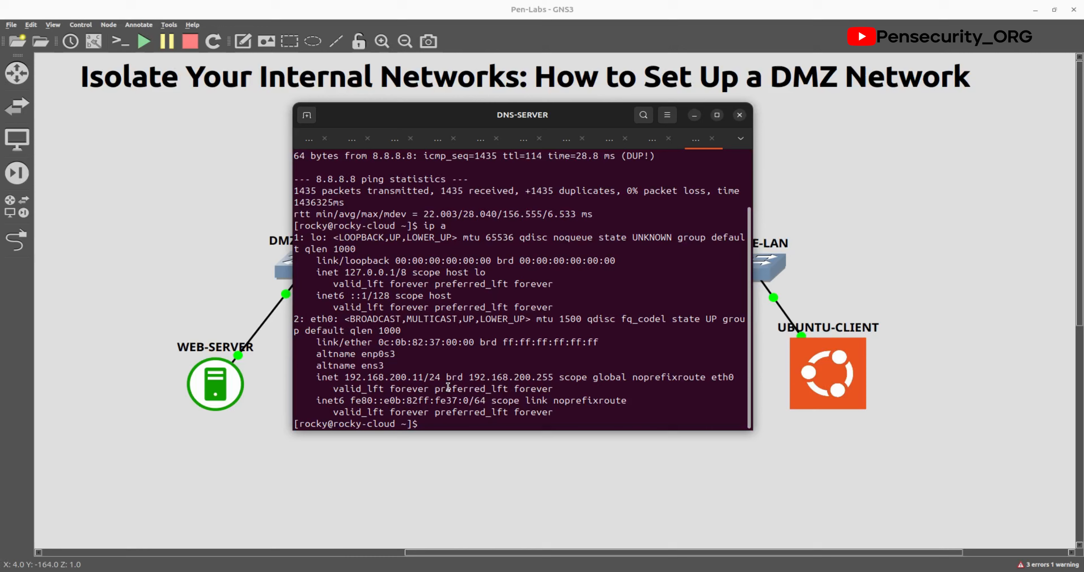
Step: Ping 192.168.10.11 from DNS-SERVER, stop it after 100% packet loss, and return to the topology
text(ping 192.168.10.11)
key(Return)
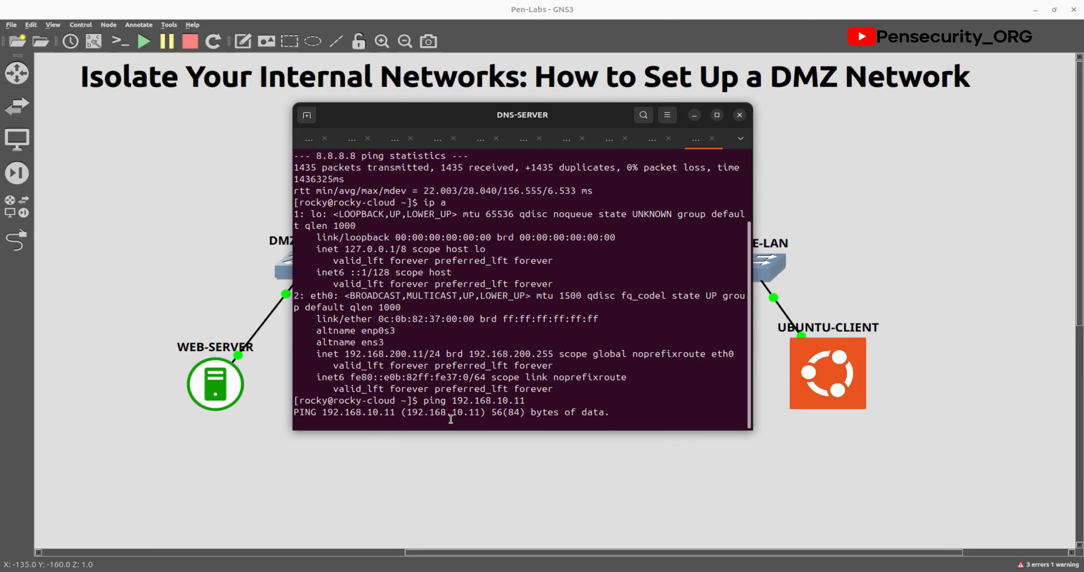
key(ctrl+c)
click(496, 461)
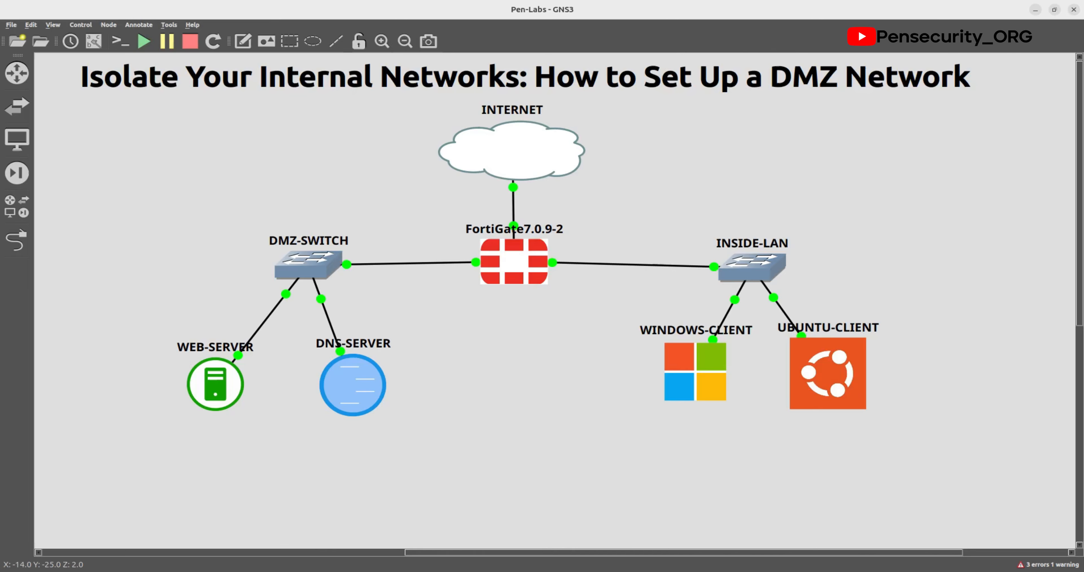
Step: On WEB-SERVER, paste and run the systemctl commands to enable and start apache2
key(alt+Tab)
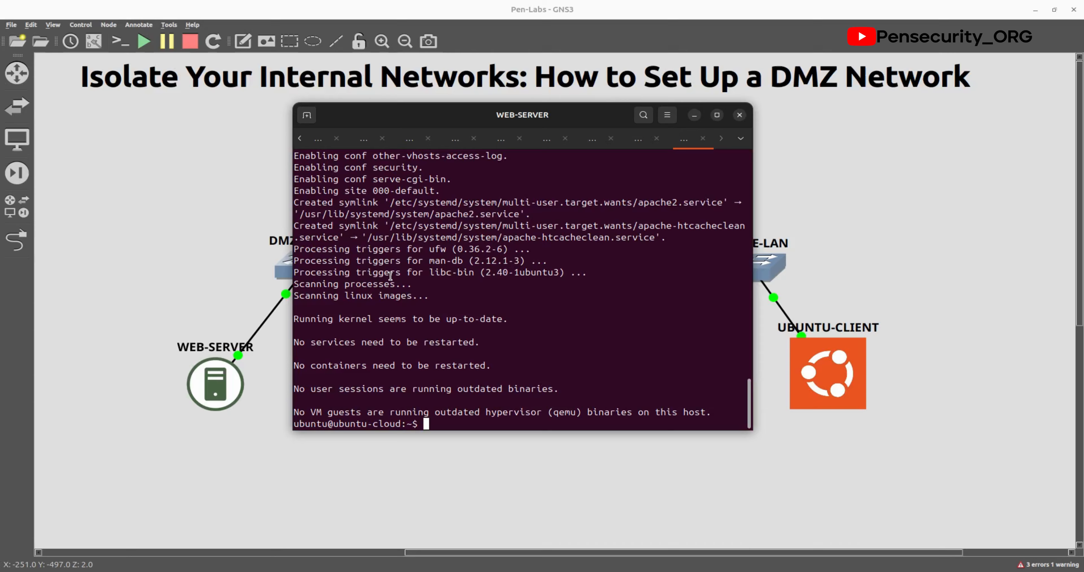
scroll(495, 358, up, 2)
scroll(495, 358, up, 15)
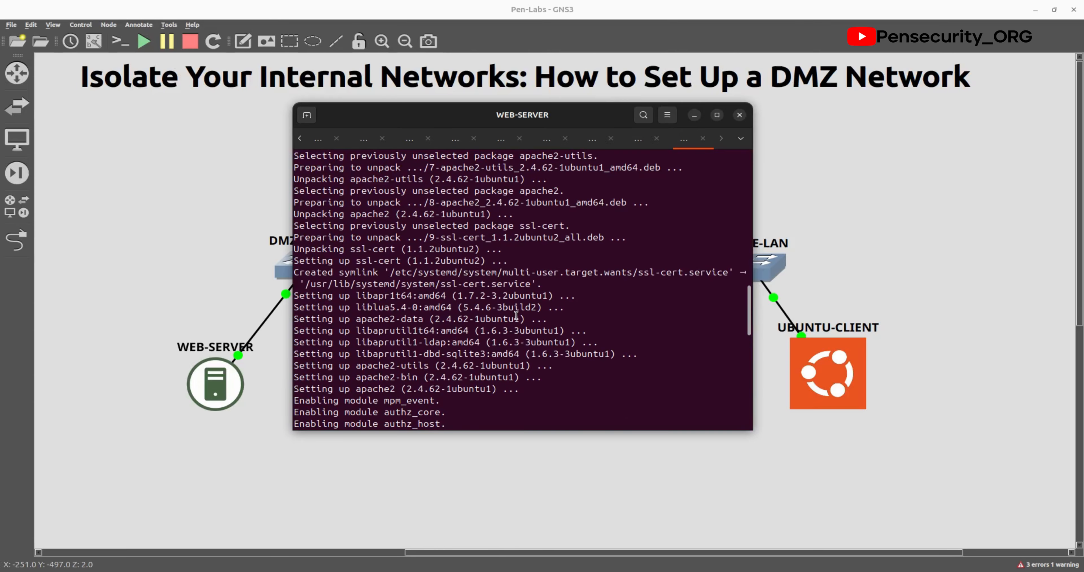
scroll(507, 312, down, 15)
scroll(492, 304, up, 8)
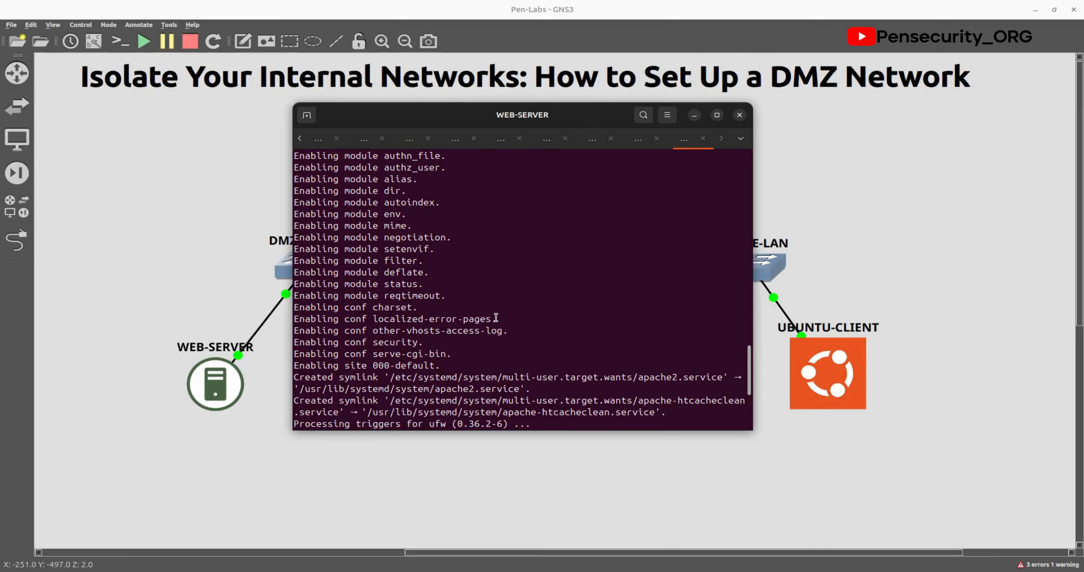
scroll(492, 304, up, 6)
scroll(498, 293, up, 5)
scroll(503, 370, down, 15)
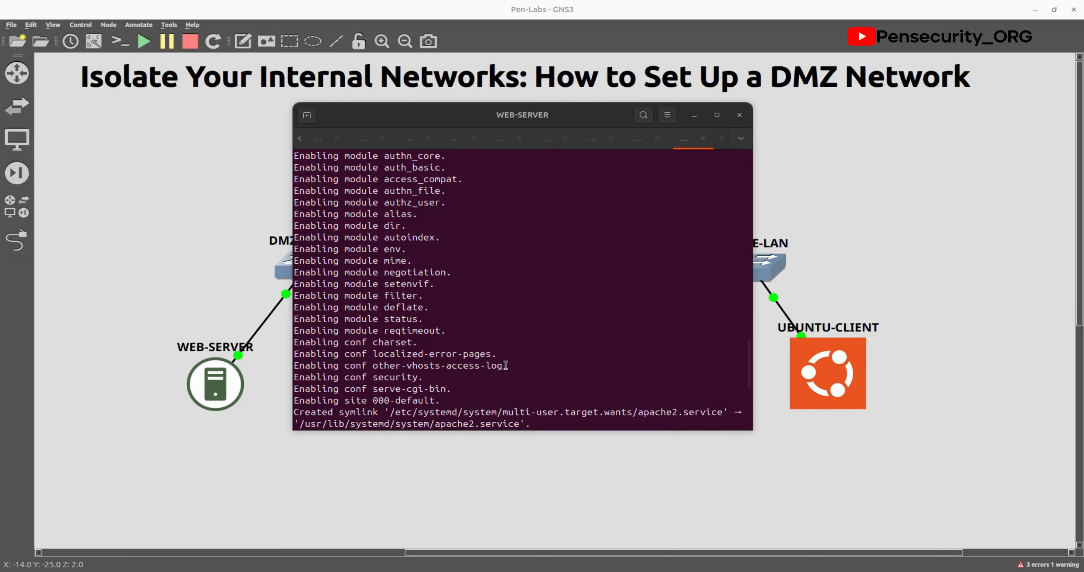
scroll(506, 365, down, 6)
right_click(484, 428)
click(529, 460)
key(Return)
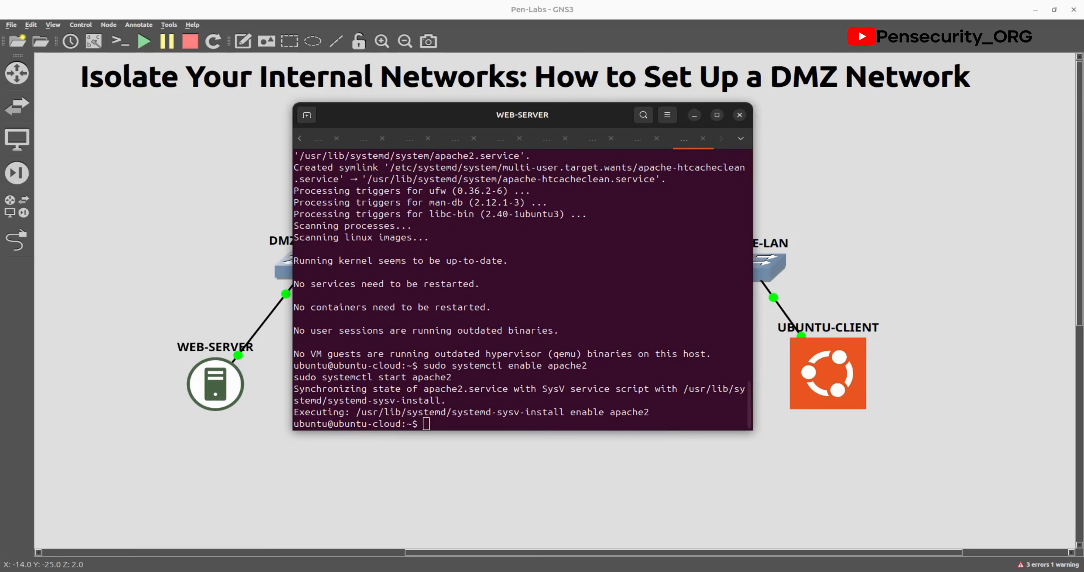
Step: Confirm with sudo systemctl status apache2 that it is active (running), then paste the index.html edit command
right_click(490, 427)
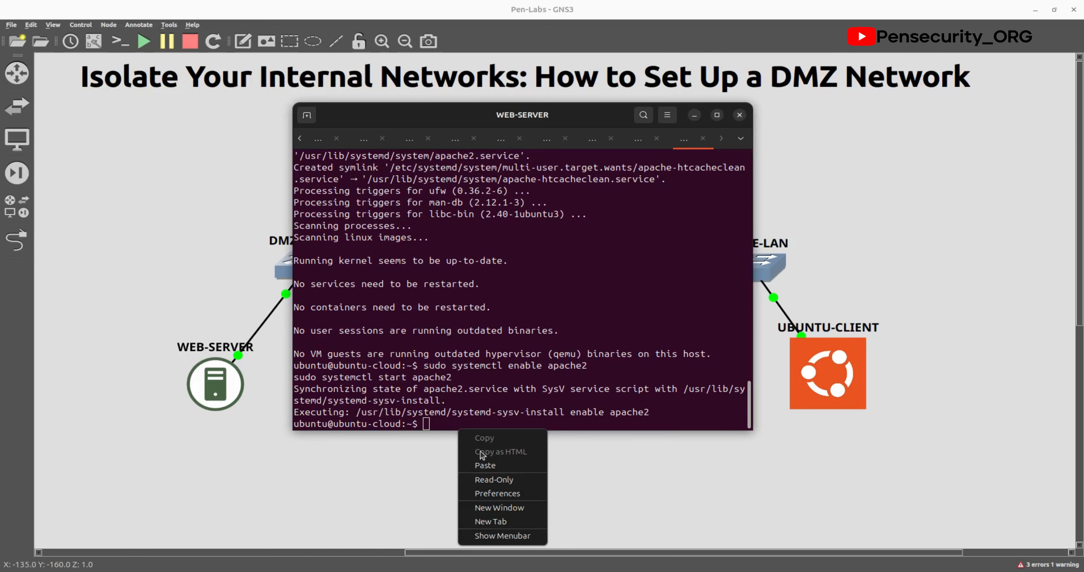
click(501, 464)
key(Return)
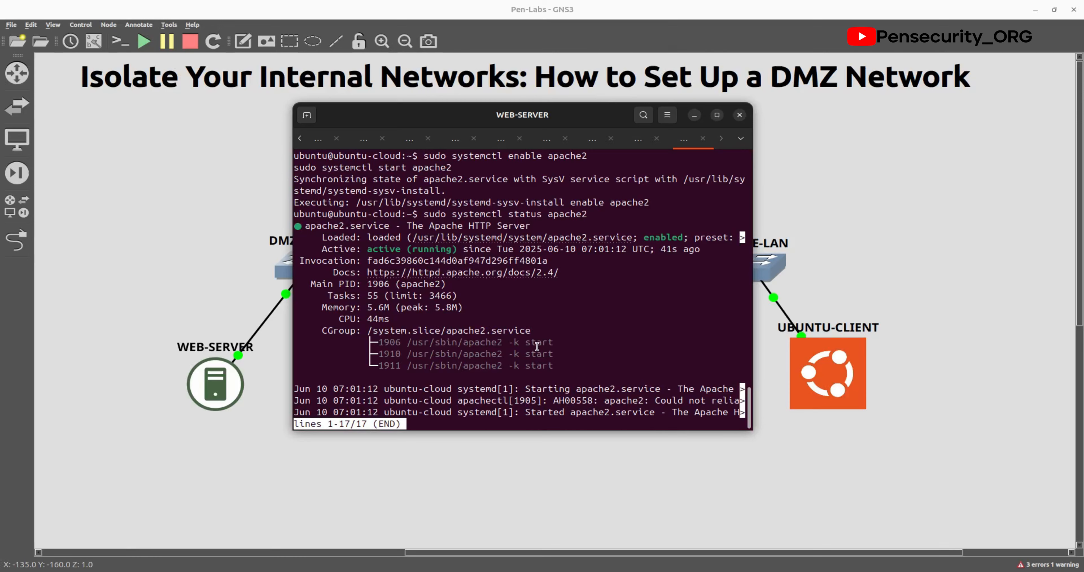
key(q)
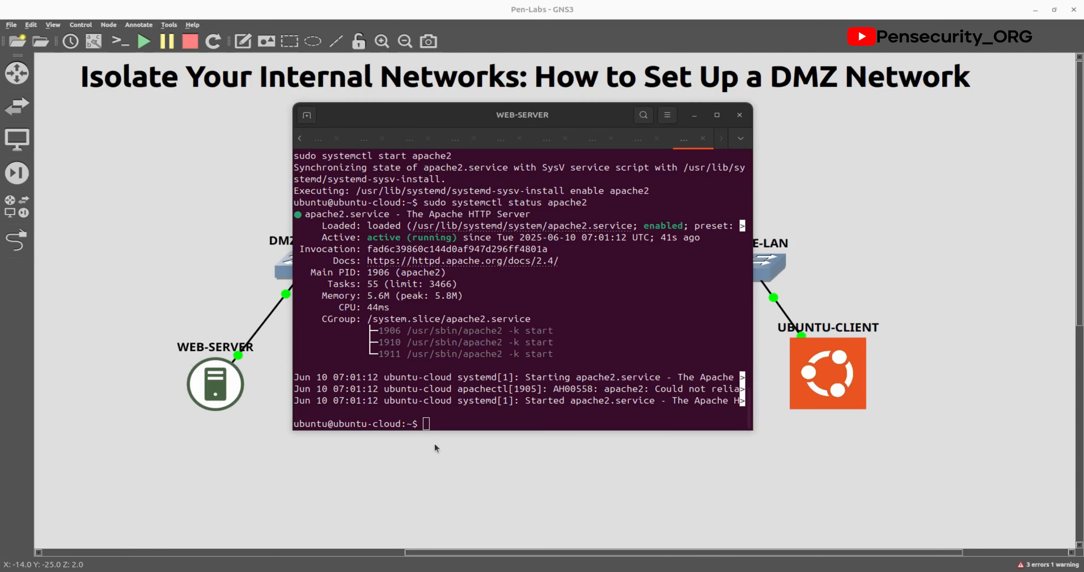
right_click(434, 419)
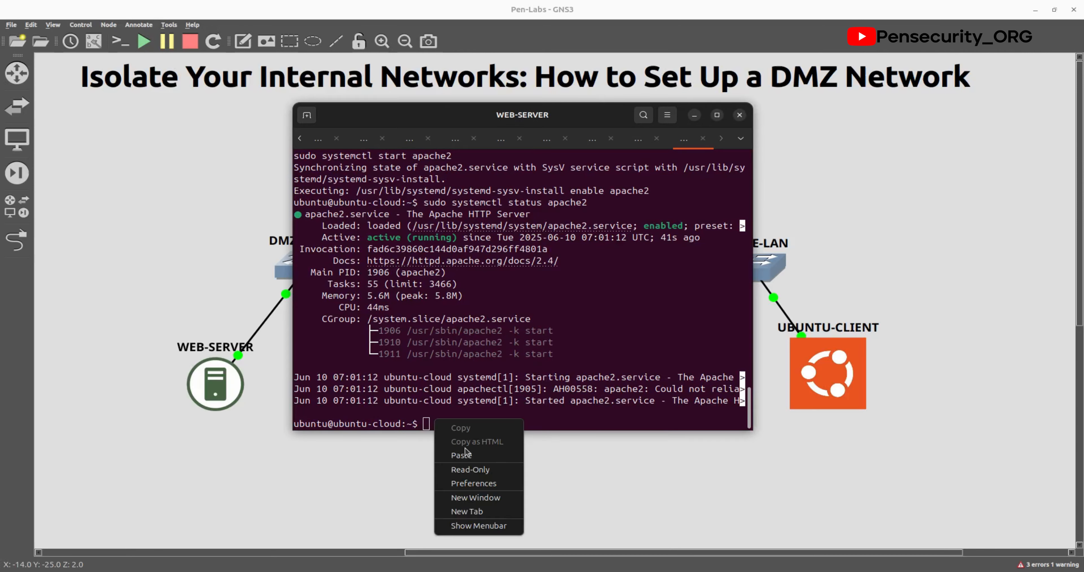
click(467, 445)
Step: Open /var/www/html/index.html in nano and move through the default Apache page source
key(Return)
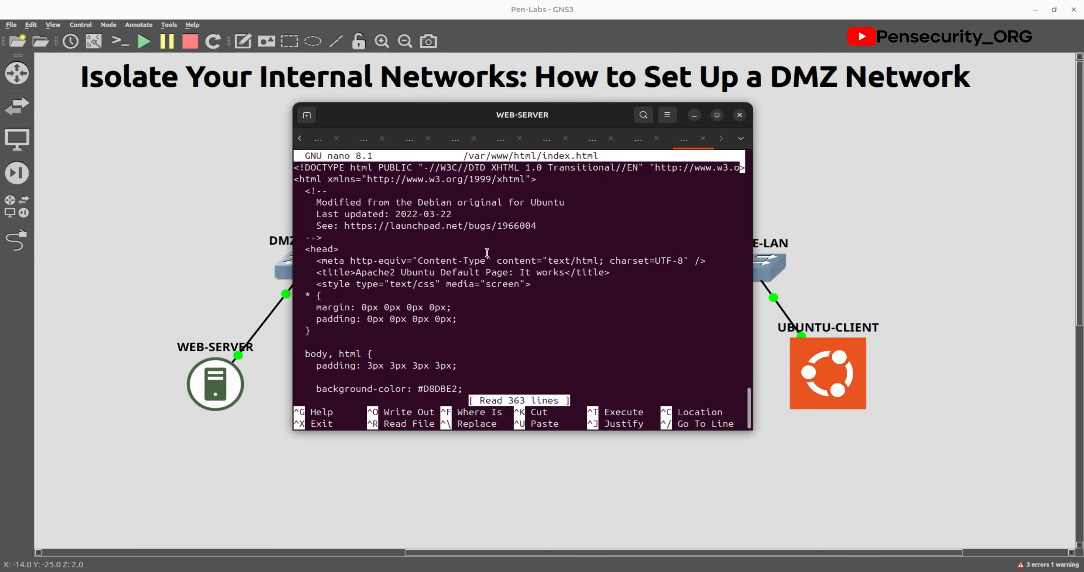
key(Down)
key(Down)
key(Down)
key(Down)
key(Down)
key(Down)
key(Down)
key(Down)
key(Down)
key(Down)
key(Down)
key(Down)
key(Down)
key(Down)
key(Down)
key(Down)
key(Down)
key(Down)
key(Down)
key(Down)
key(Down)
key(Down)
key(Down)
key(Down)
key(Down)
key(Down)
key(Down)
key(Down)
key(Down)
key(Down)
key(Down)
key(Down)
key(Down)
key(Down)
key(Down)
key(Down)
key(Down)
key(Down)
key(Down)
key(Down)
key(Down)
key(Down)
key(Down)
key(Down)
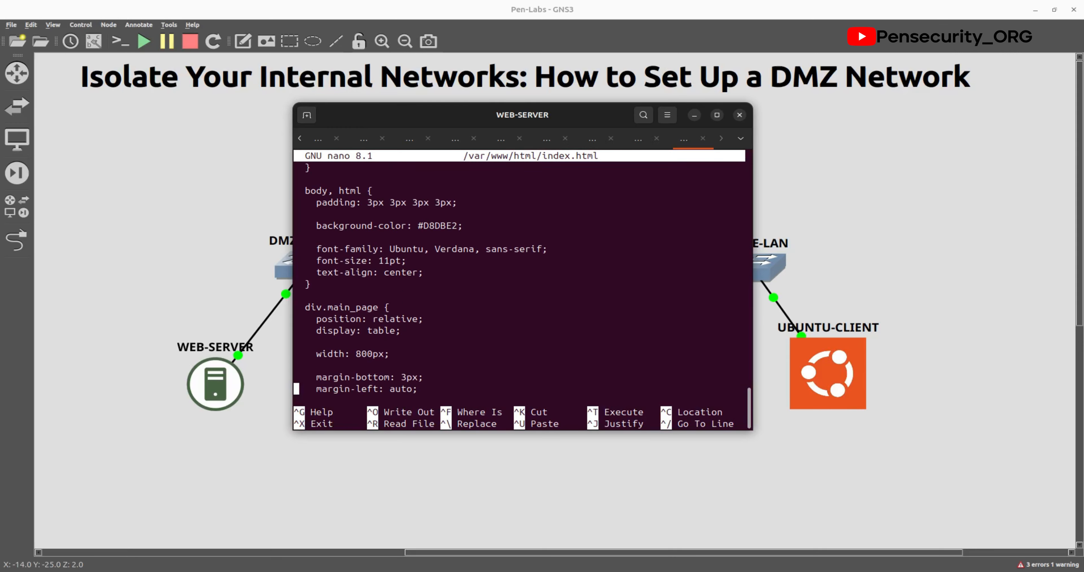
key(Down)
key(Down)
key(Down)
key(Down)
key(Down)
key(Down)
key(Down)
key(Down)
key(Down)
key(Down)
key(Down)
key(Down)
key(Down)
key(Down)
key(Down)
key(Down)
key(Down)
key(Down)
key(Down)
key(Down)
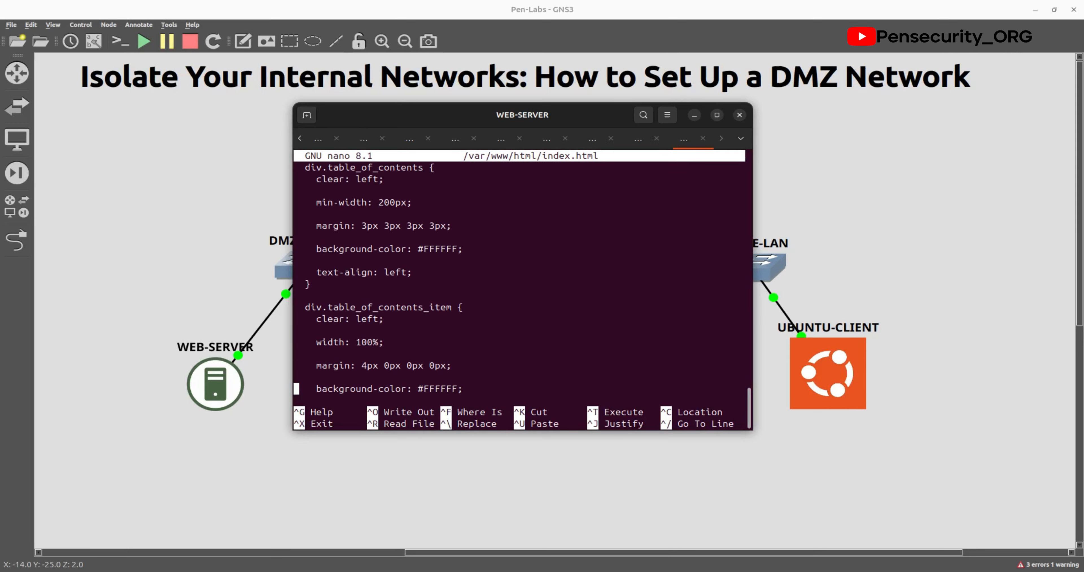
key(Down)
key(Down)
key(Down)
key(Down)
key(Down)
key(Down)
key(Down)
key(Down)
key(Down)
key(Down)
key(Down)
key(Down)
key(Down)
key(Down)
key(Down)
key(Down)
key(Down)
key(Down)
key(Down)
key(Down)
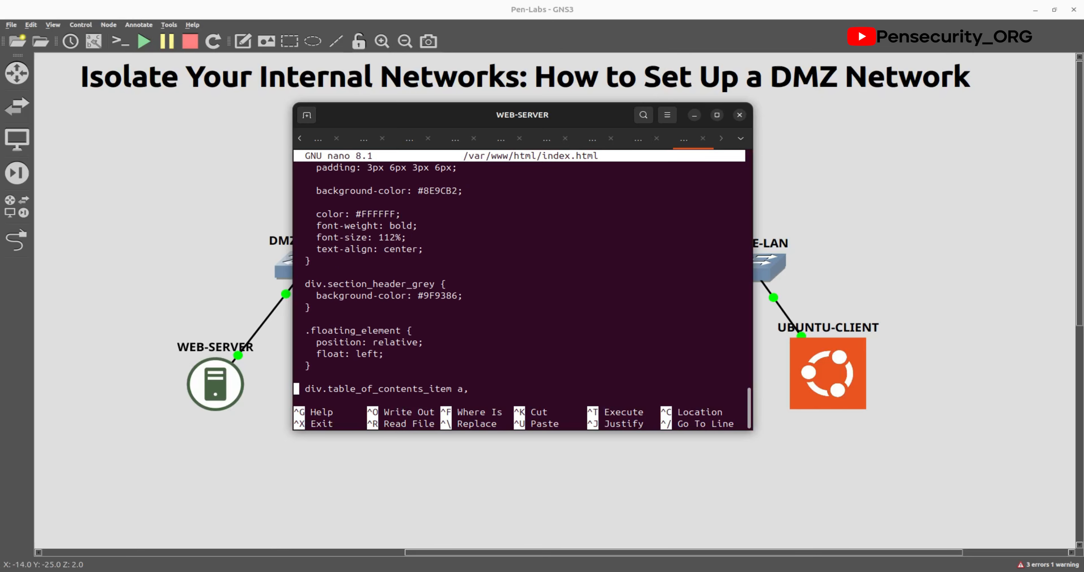
key(Down)
key(Down)
key(Down)
key(Down)
key(Down)
key(Down)
key(Down)
key(Down)
key(Down)
key(Down)
key(Down)
key(Down)
key(Down)
key(Down)
key(Down)
key(Down)
key(Down)
key(Down)
key(Down)
key(Down)
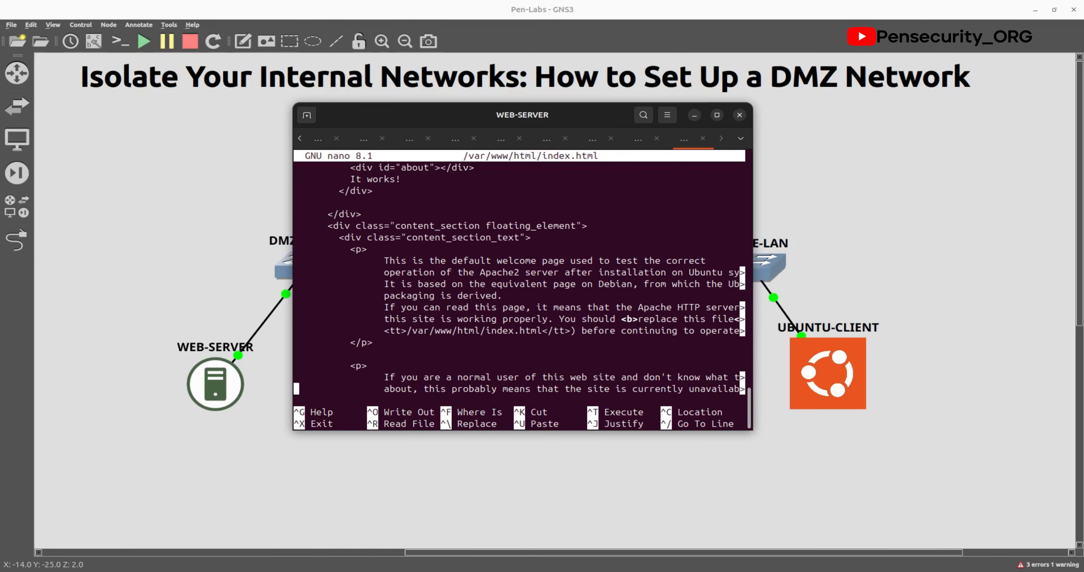
key(Down)
key(Down)
key(Down)
key(Down)
key(Down)
key(Down)
key(Down)
key(Down)
key(Down)
key(Down)
key(Down)
key(Down)
key(Down)
key(Down)
key(Down)
key(Down)
key(Down)
key(Down)
key(Down)
key(Down)
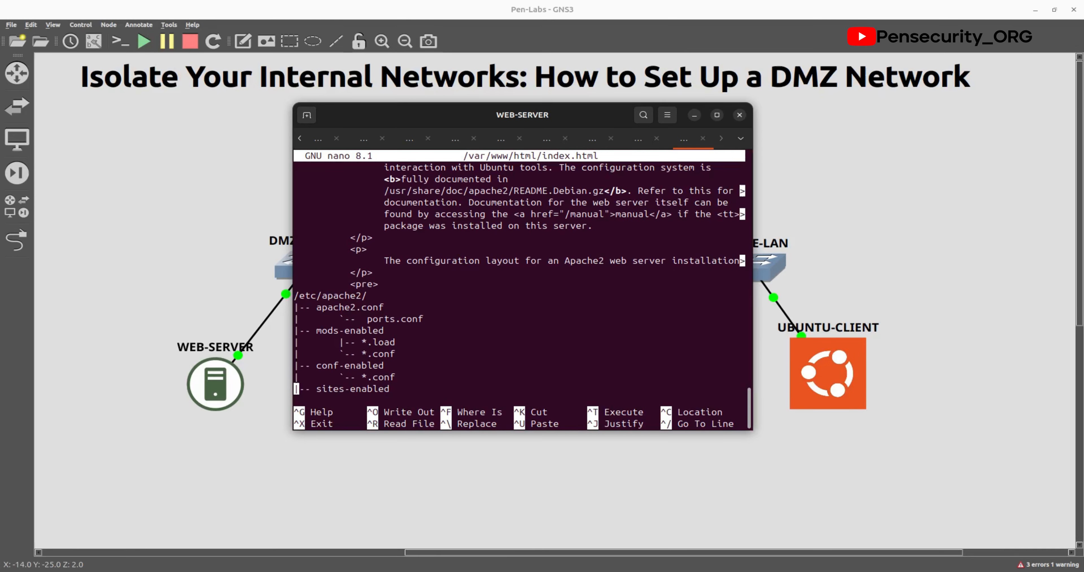
key(Down)
key(Down)
key(Down)
key(Down)
key(Down)
key(Down)
key(Down)
key(Down)
key(Down)
key(Down)
key(Down)
key(Down)
key(Down)
key(Down)
key(Down)
key(Down)
key(Down)
key(Down)
key(Down)
key(Down)
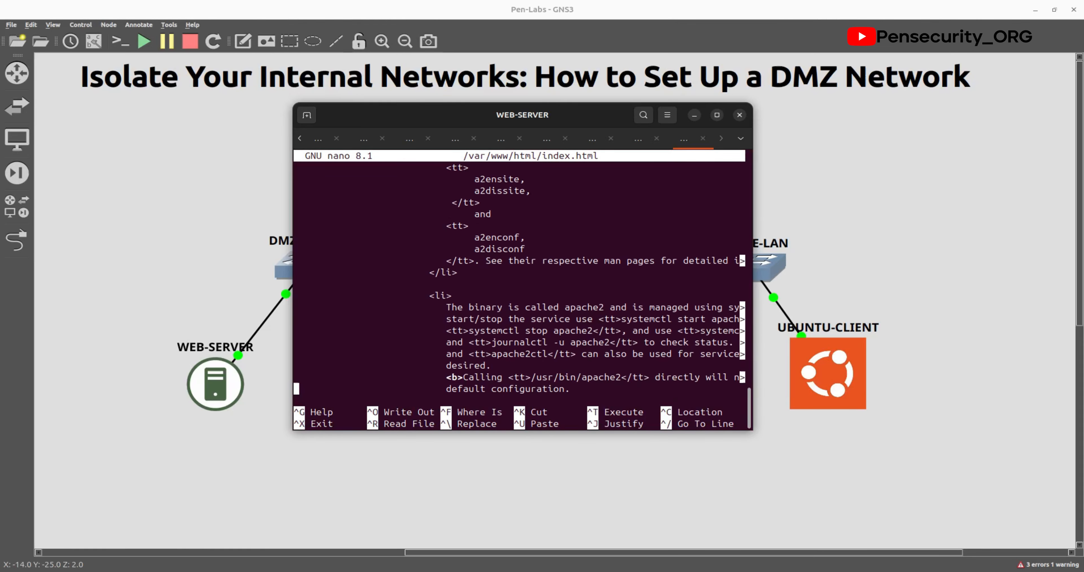
key(Down)
key(Down)
key(Down)
key(Down)
key(Down)
key(Down)
key(Down)
key(Down)
key(Down)
key(Down)
key(Down)
key(Down)
key(Down)
key(Down)
key(Down)
key(Down)
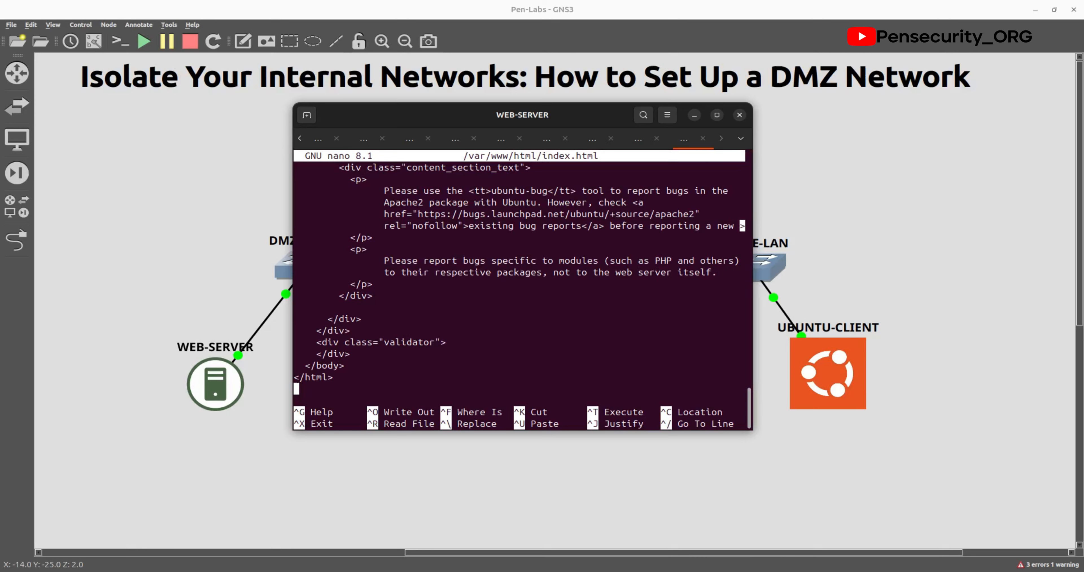
key(Up)
key(Up)
key(Up)
key(Up)
key(Up)
key(Right)
key(Right)
key(Right)
key(Right)
key(Right)
key(Right)
key(Down)
key(Down)
key(Down)
key(Down)
key(Down)
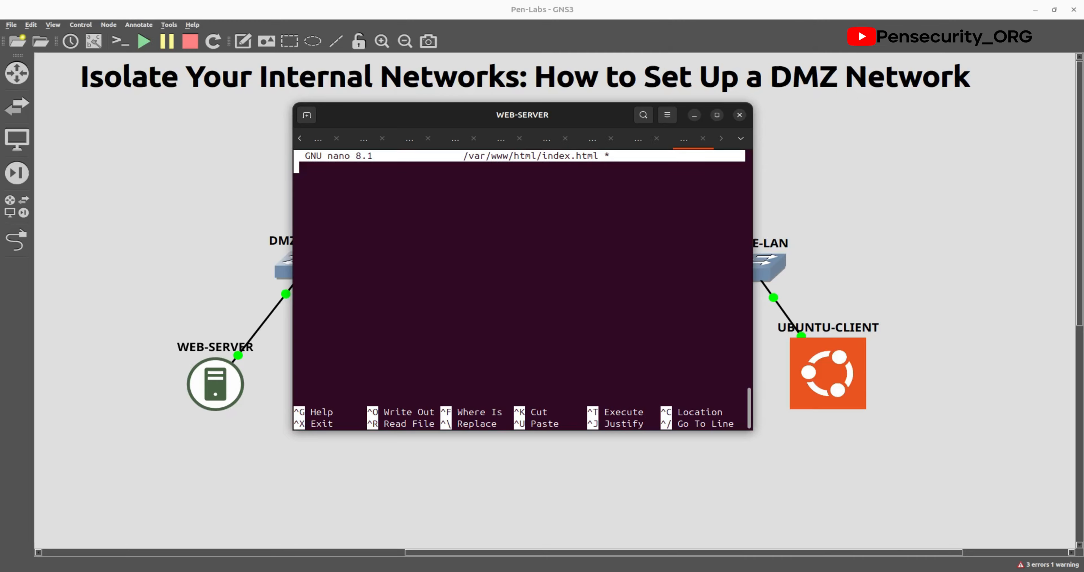
Step: Paste the custom 'Welcome to Pensecurity_ORG' HTML and save index.html
click(362, 178)
right_click(359, 178)
click(387, 211)
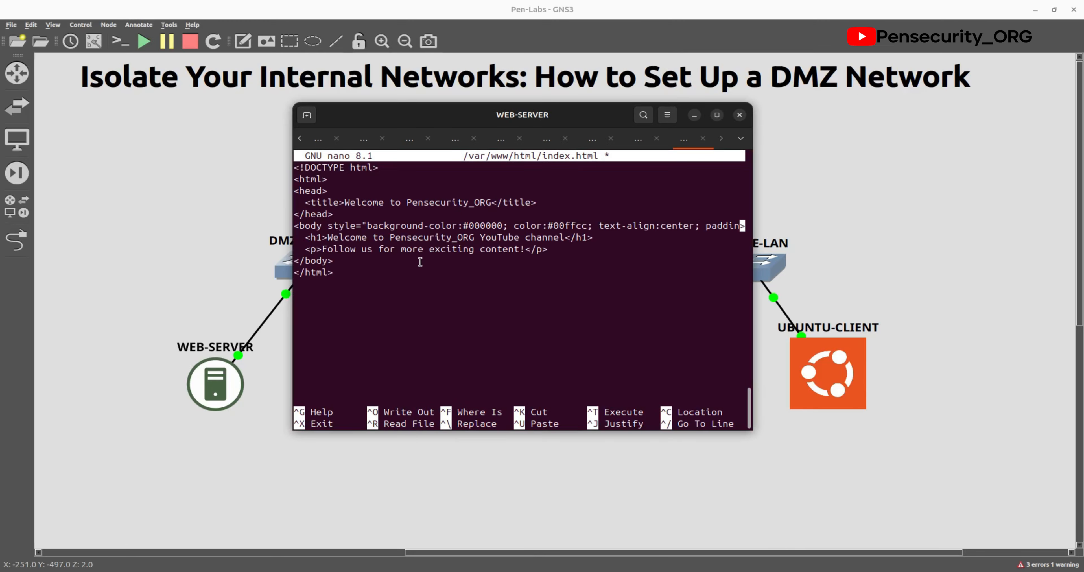
key(ctrl+x)
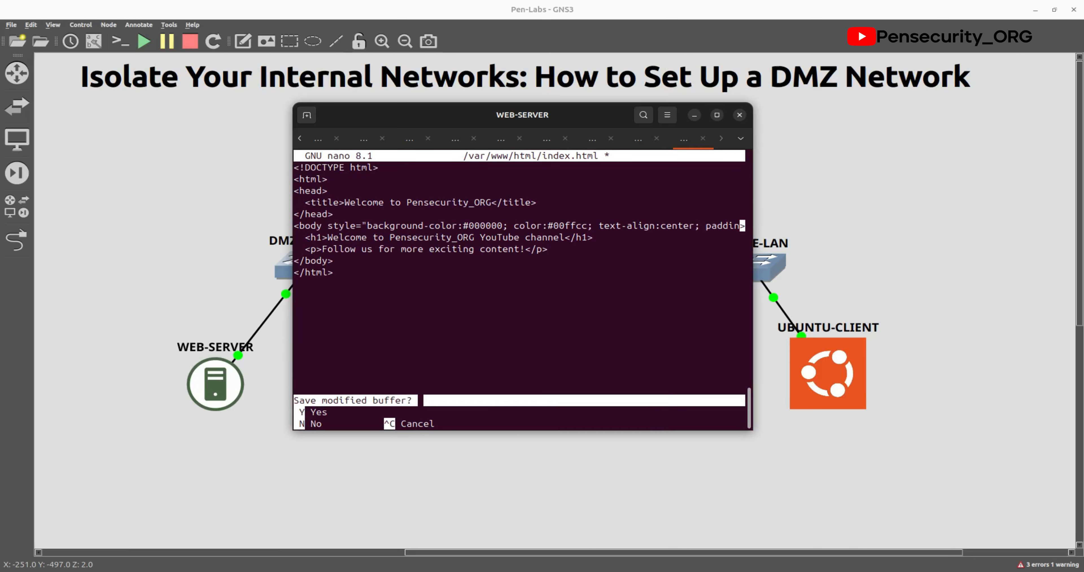
key(y)
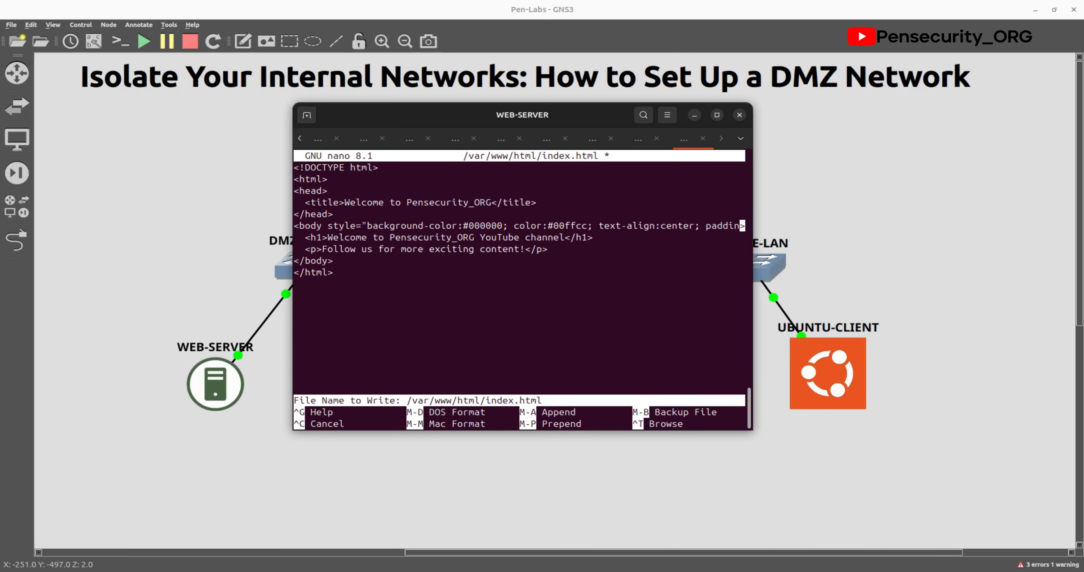
key(Return)
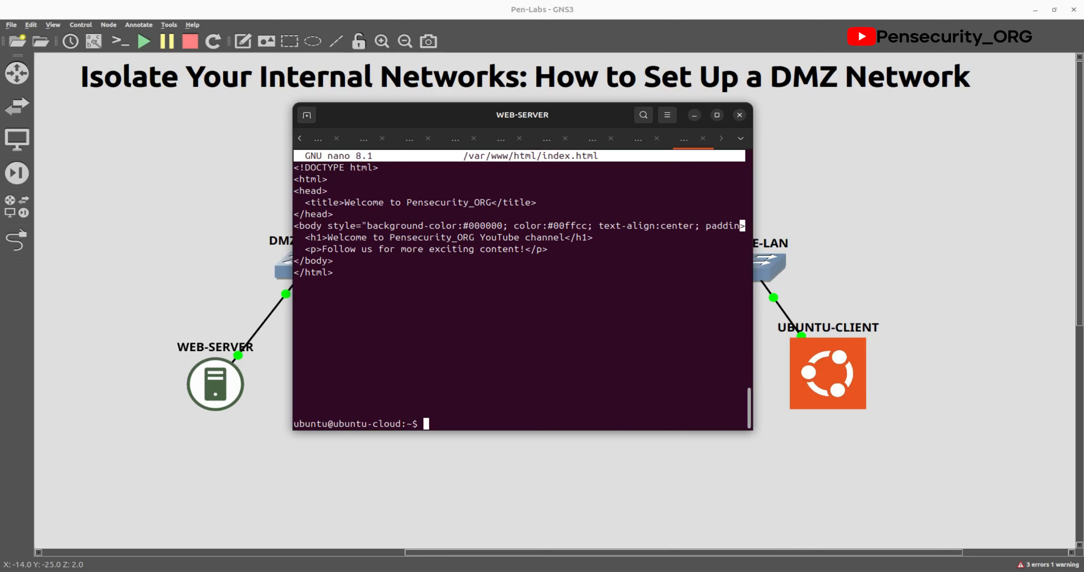
Step: Run sudo ufw status on WEB-SERVER, confirming the firewall is inactive
click(395, 477)
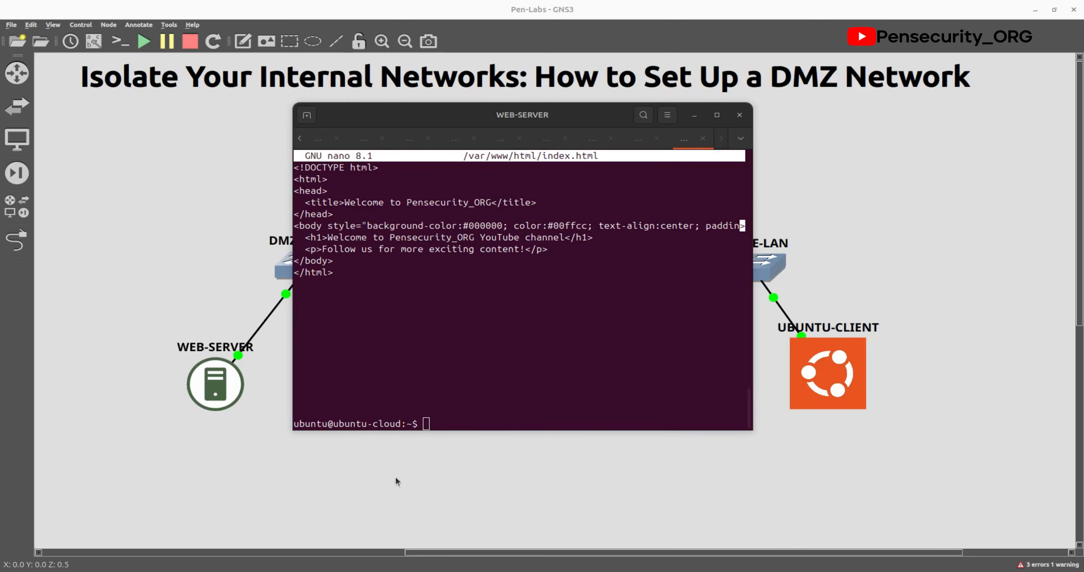
click(434, 415)
right_click(435, 417)
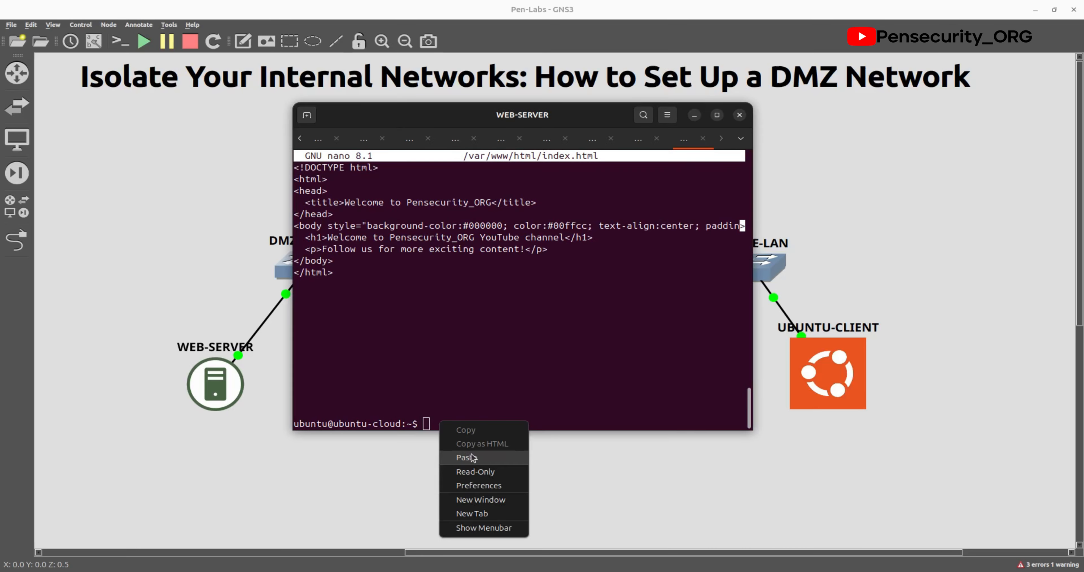
click(471, 453)
key(Return)
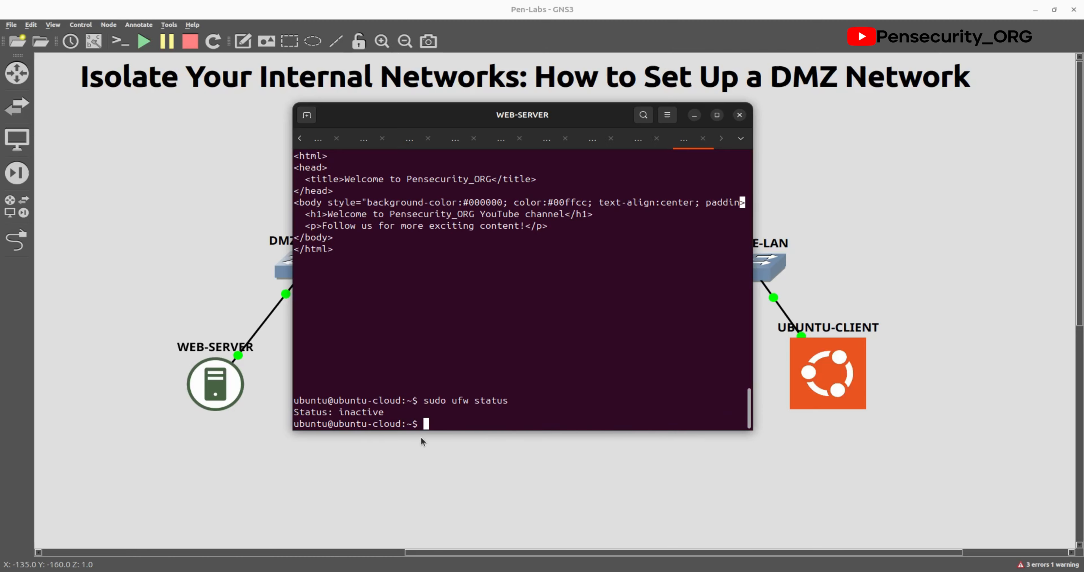
Step: Run ip a to confirm ens3 is 192.168.200.10/24, then return to the DMZ topology
text(ip a)
key(Return)
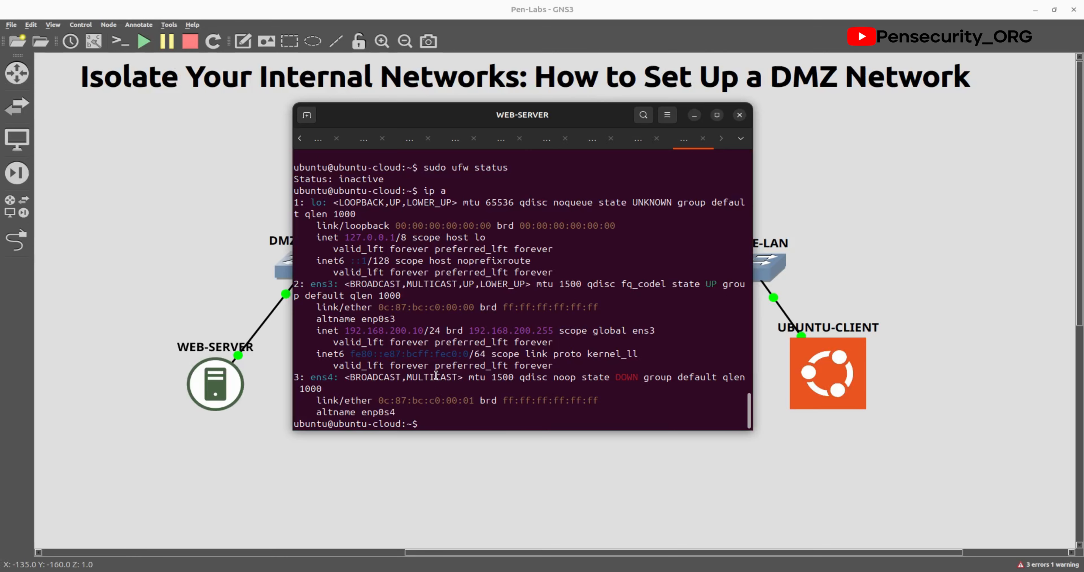
click(529, 491)
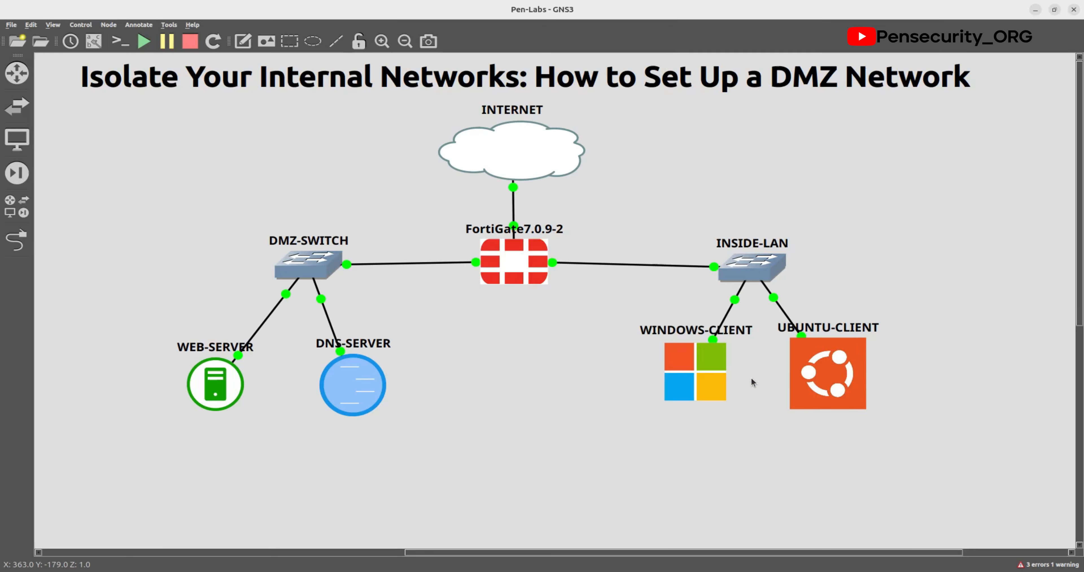
Step: Open UBUNTU-CLIENT's console, log in with its password, and dismiss the Welcome notification
double_click(821, 370)
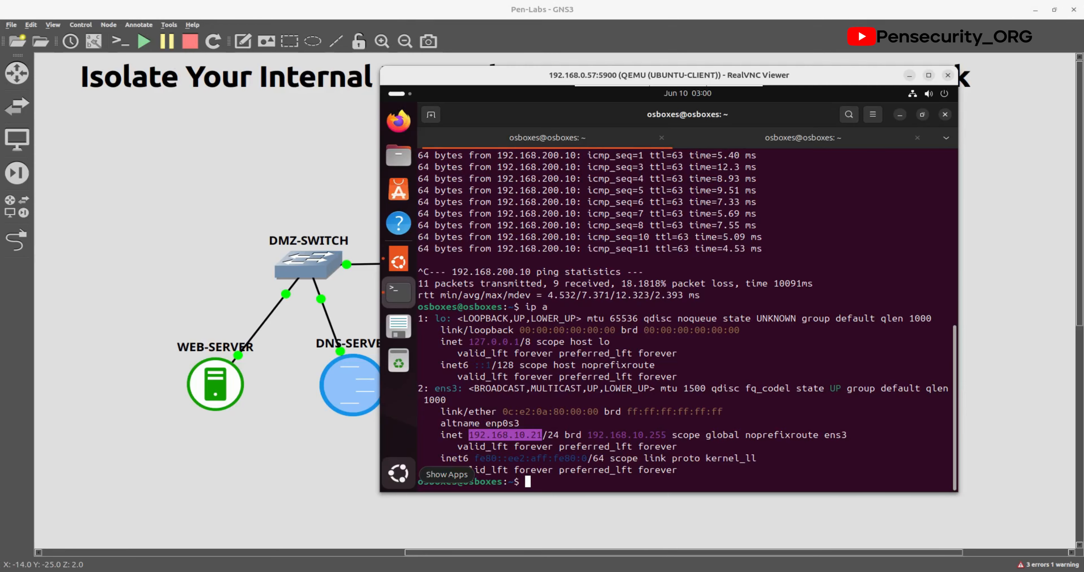
click(641, 414)
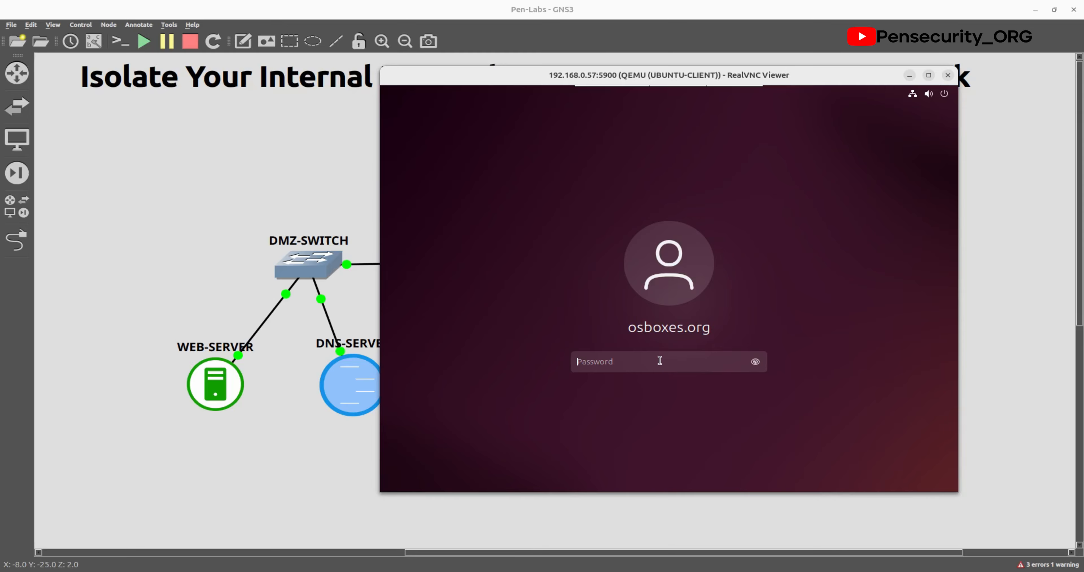
text(osboxes.org)
key(Return)
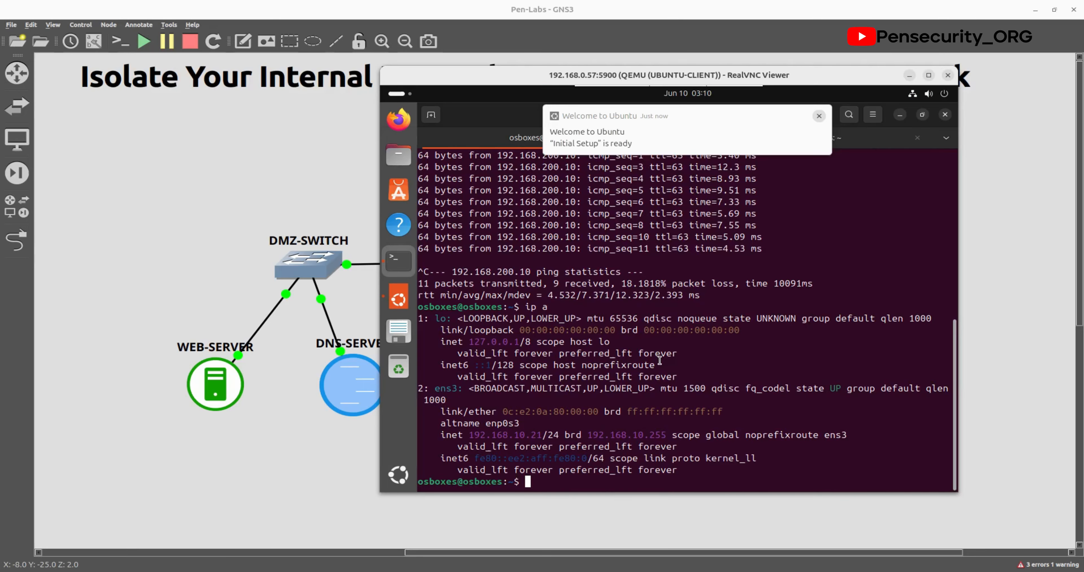
click(819, 116)
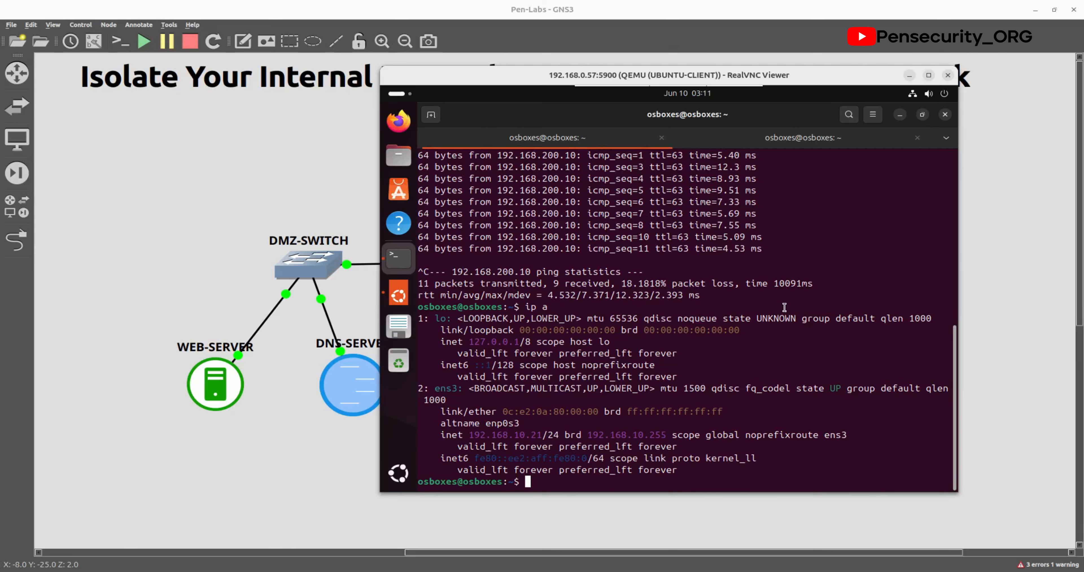
Step: Open the WEB-SERVER console, send it behind, and bring the Ubuntu client session forward
double_click(213, 388)
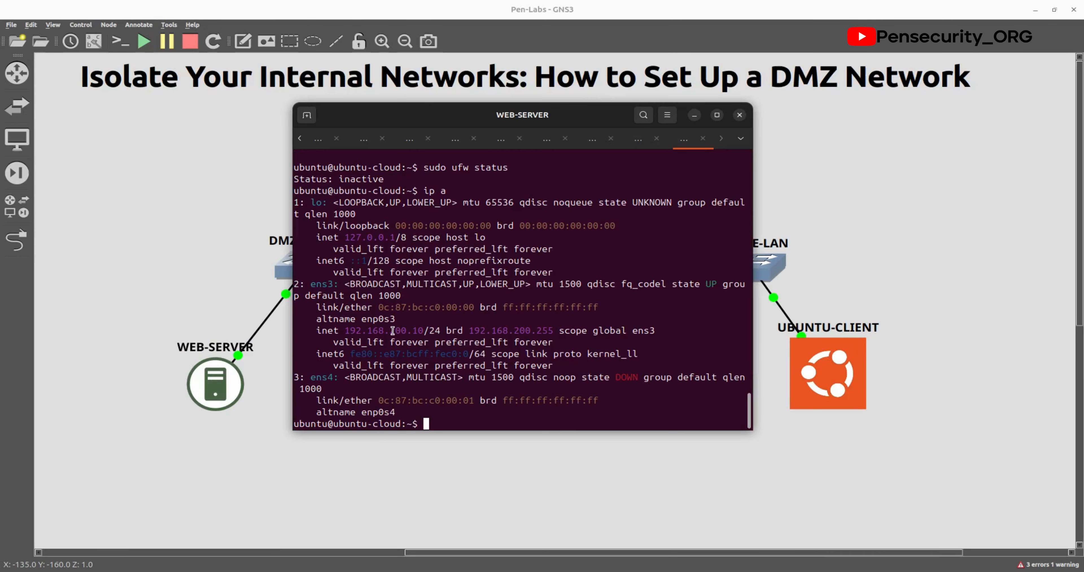
click(519, 484)
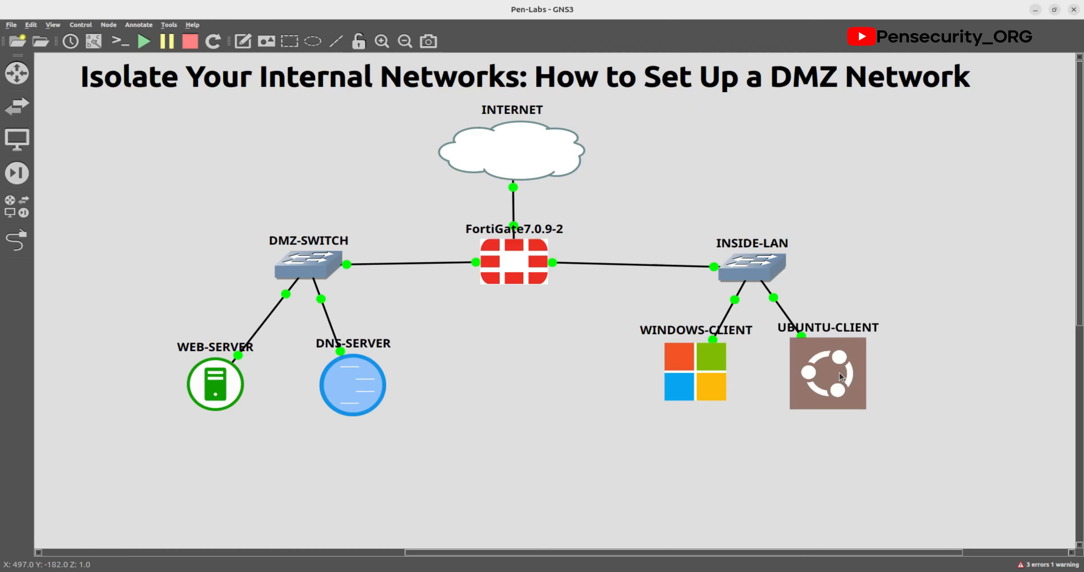
key(alt+Tab)
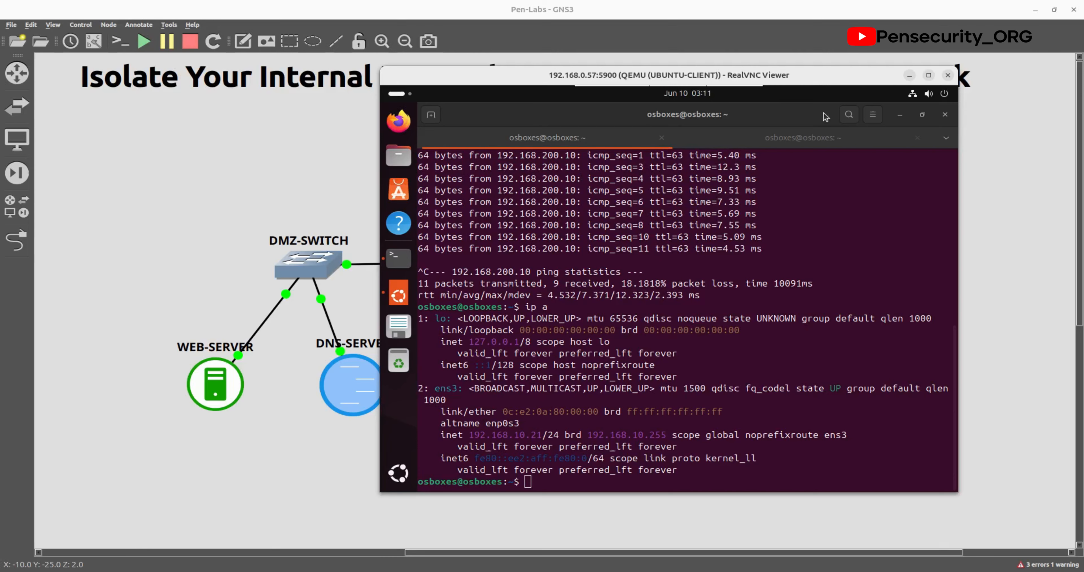
click(945, 114)
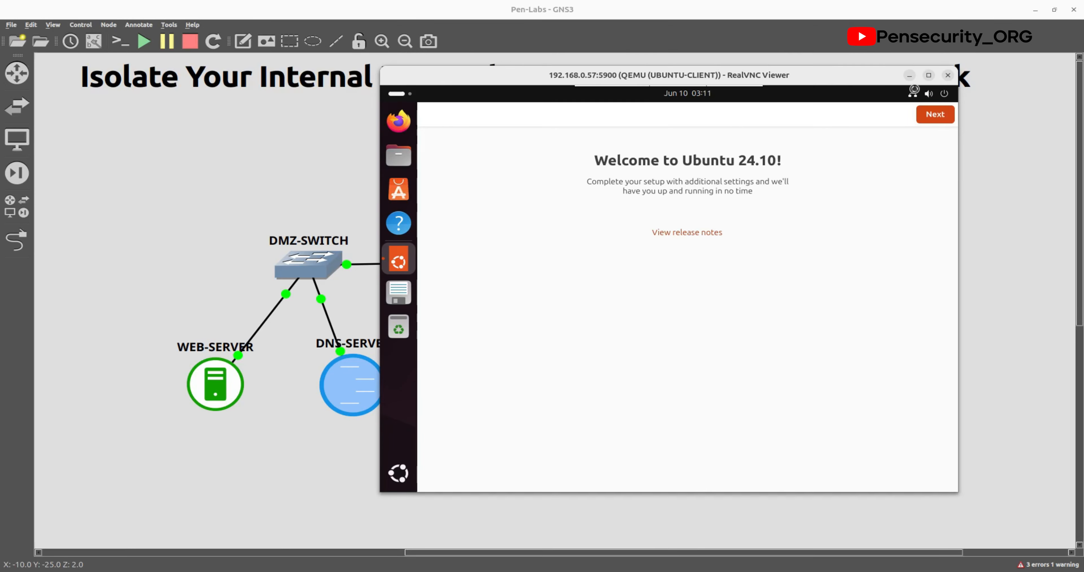
click(399, 123)
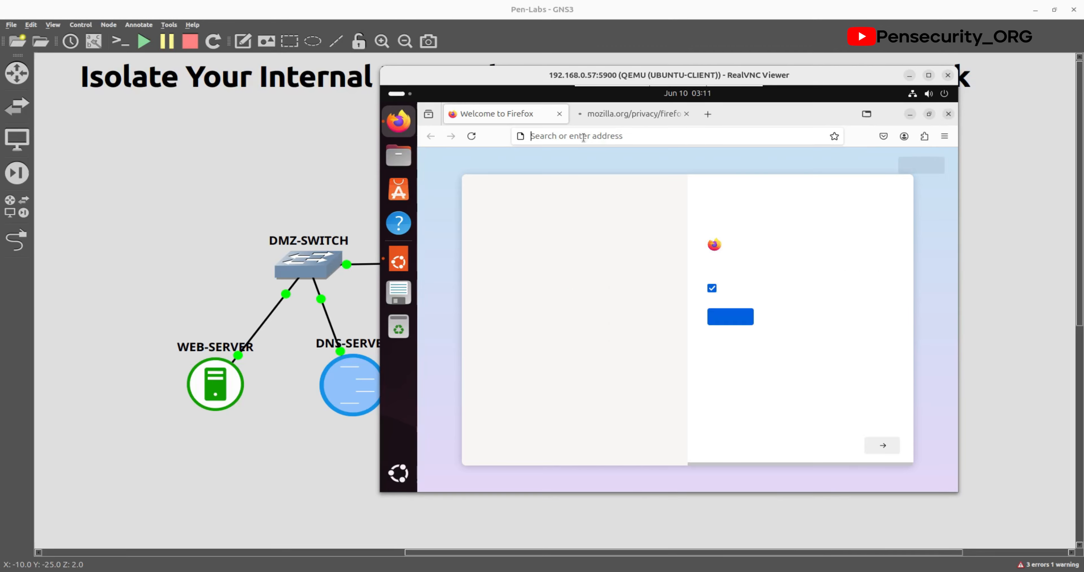
click(583, 135)
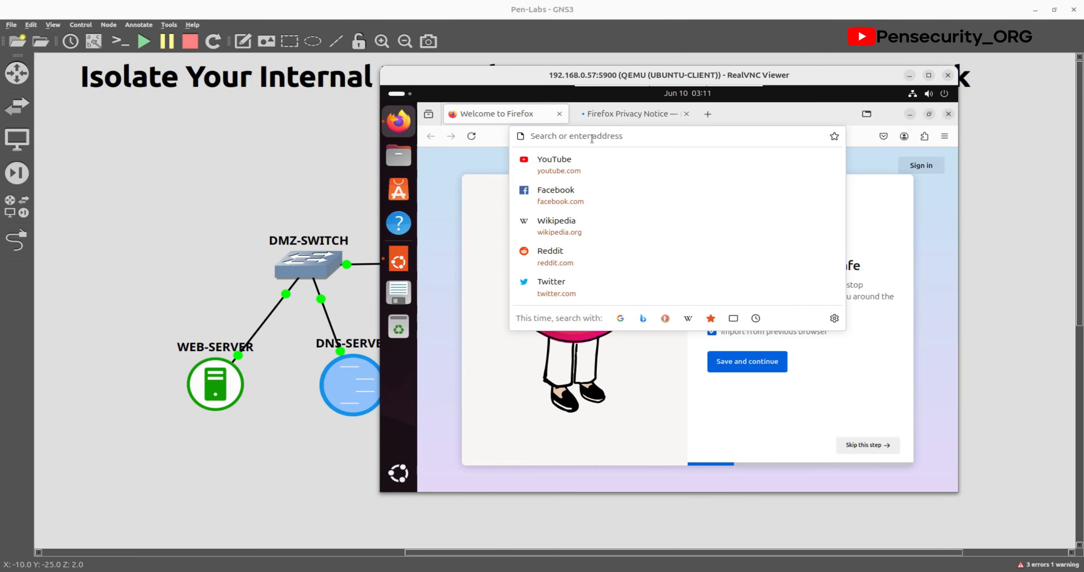
text(http)
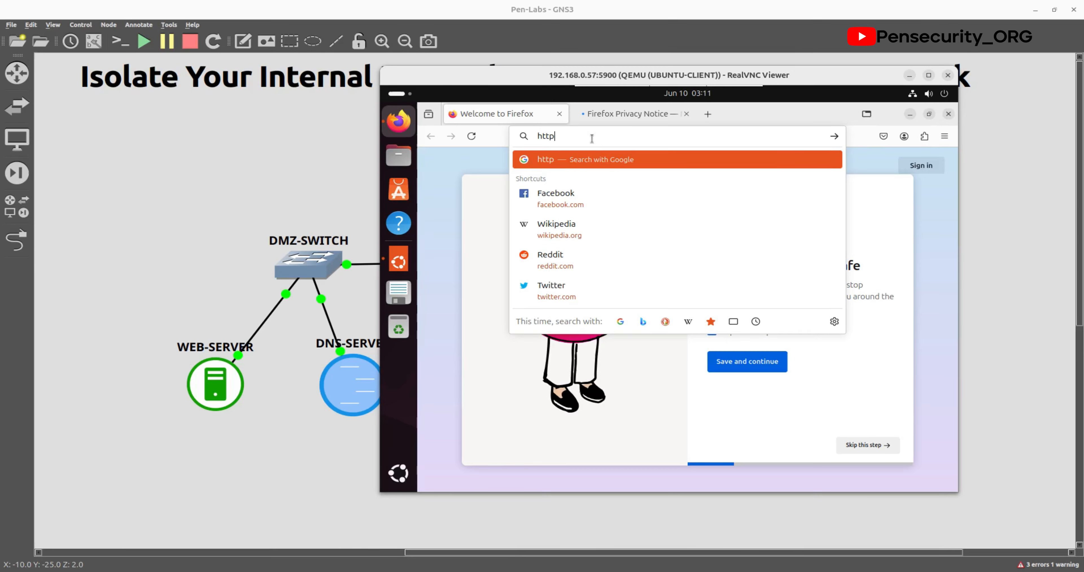
text(://192.168.0.200.10)
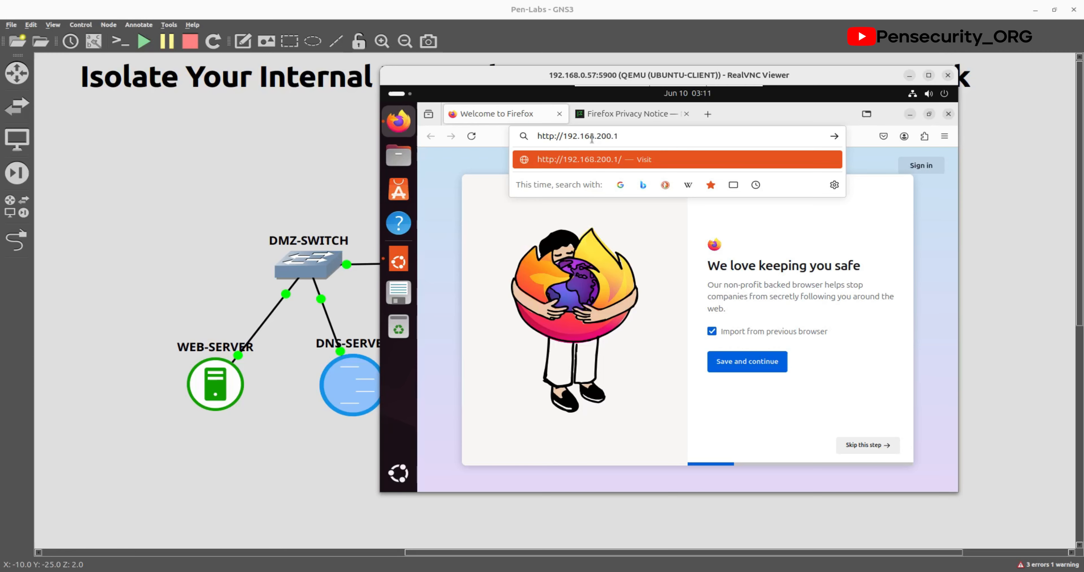
key(Return)
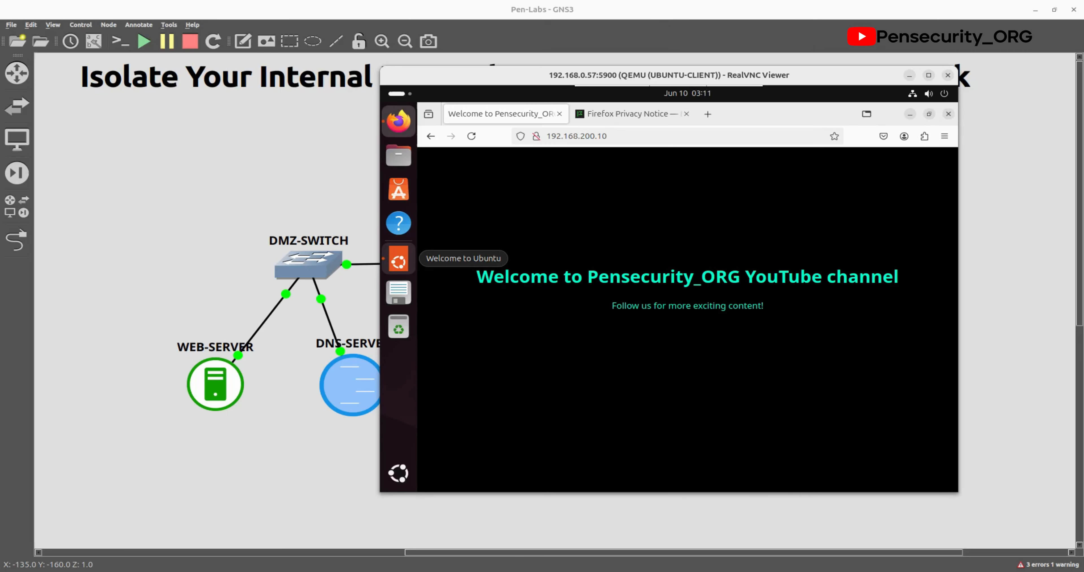
click(908, 77)
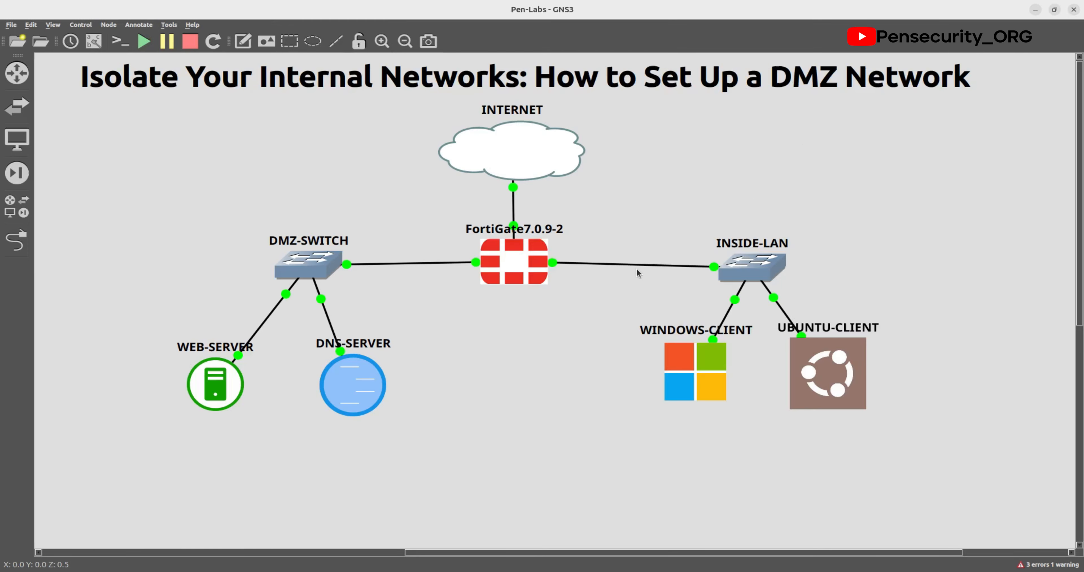